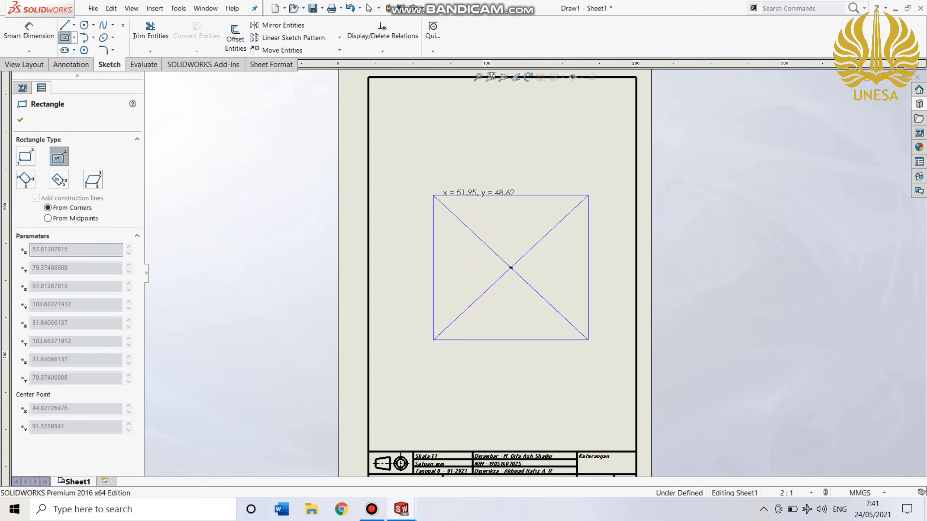
# Draw a center rectangle about 52 by 49 mm in the middle of the sheet, and dimension its width as 50 mm.
pyautogui.click(433, 196)
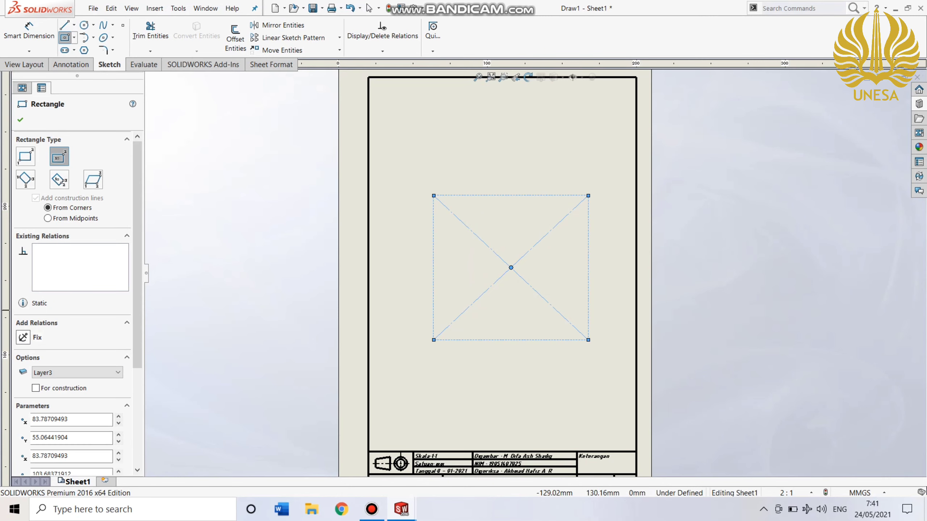
pyautogui.click(29, 31)
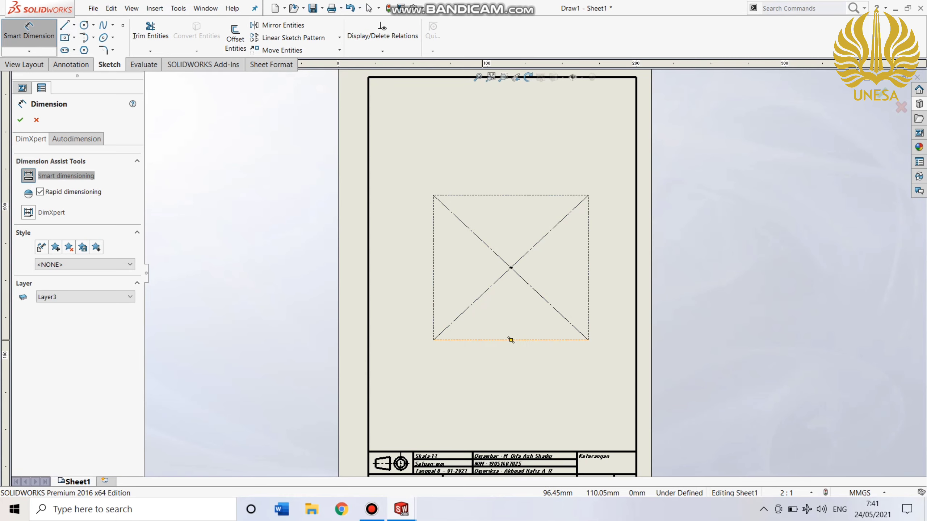
pyautogui.click(511, 340)
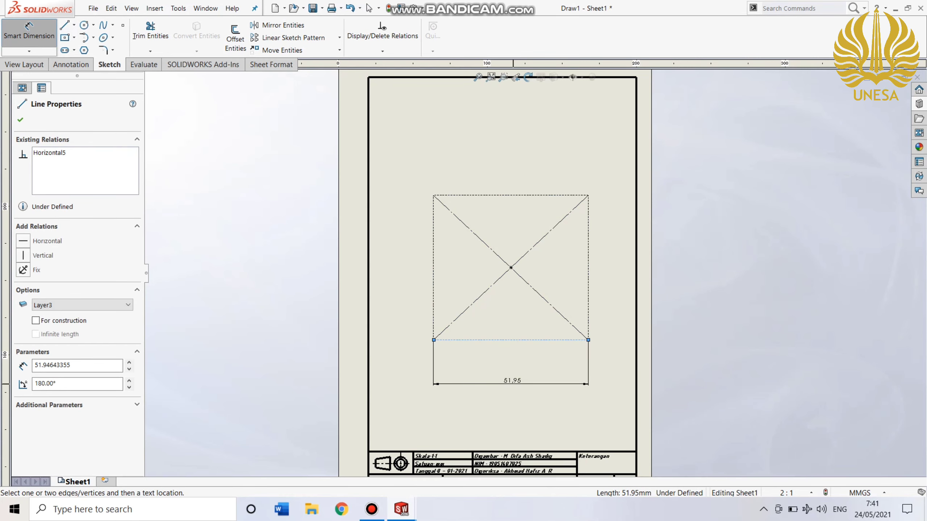
pyautogui.click(515, 384)
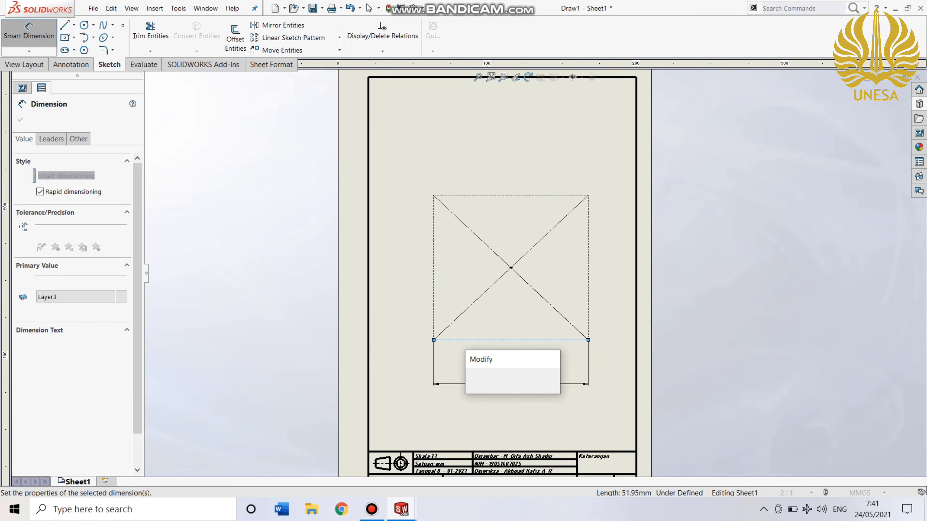
pyautogui.write('50')
pyautogui.press('Return')
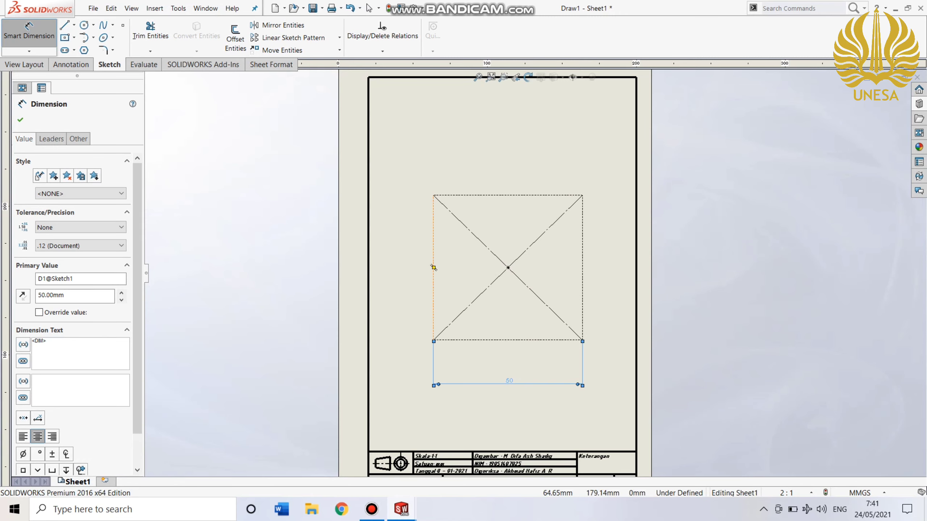
# Dimension the rectangle's left side and set its height to 50 mm.
pyautogui.click(433, 267)
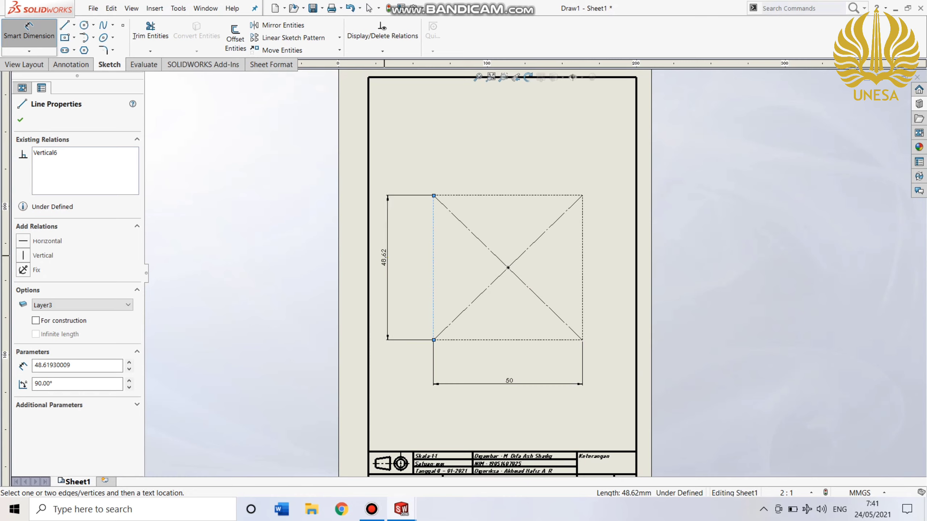
pyautogui.press('Escape')
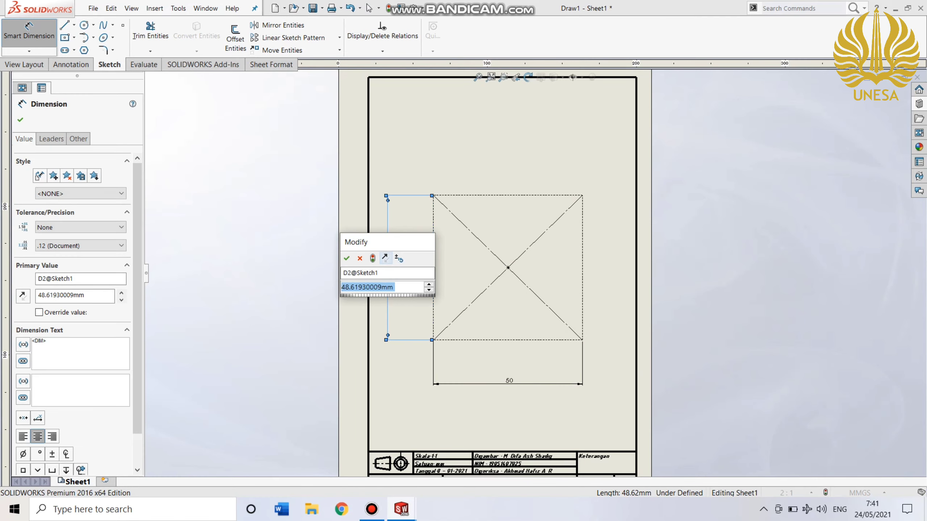
pyautogui.write('50')
pyautogui.press('Return')
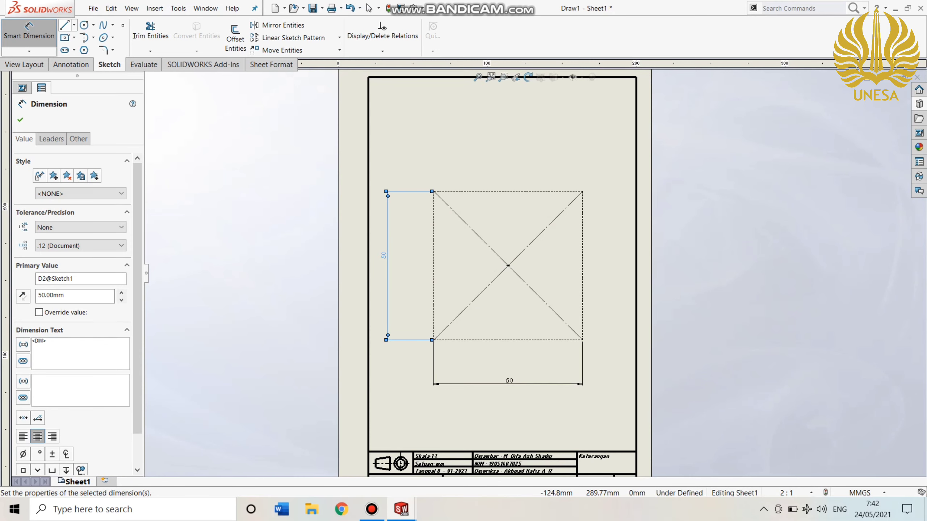
# Draw a vertical line about 28 mm long up the rectangle's left side, starting at the lower-left corner.
pyautogui.click(64, 25)
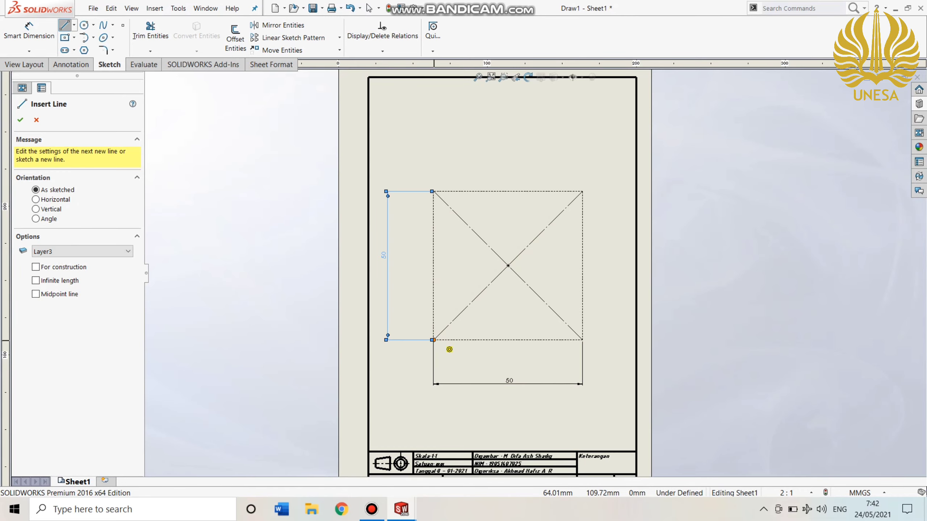
pyautogui.scroll(3, 434, 342)
pyautogui.scroll(-1, 433, 342)
pyautogui.scroll(-5, 596, 256)
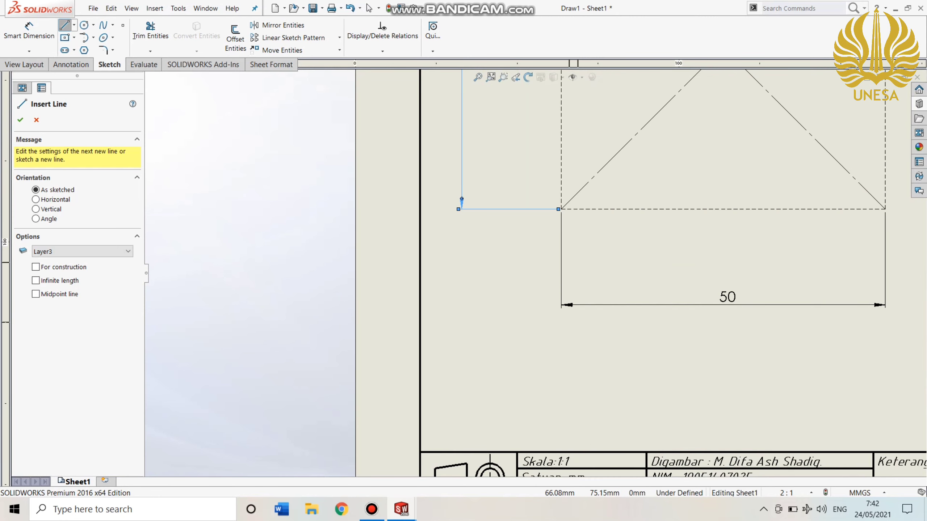
pyautogui.moveTo(462, 199)
pyautogui.keyDown('ctrl'); pyautogui.mouseDown(button='middle')
pyautogui.moveTo(432, 238)
pyautogui.moveTo(380, 356)
pyautogui.mouseUp(button='middle'); pyautogui.keyUp('ctrl')
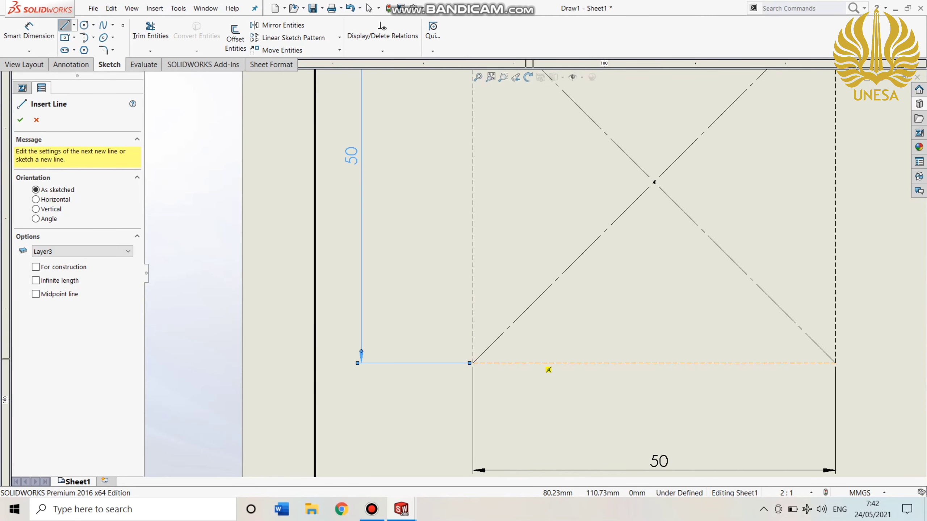
pyautogui.scroll(2, 548, 368)
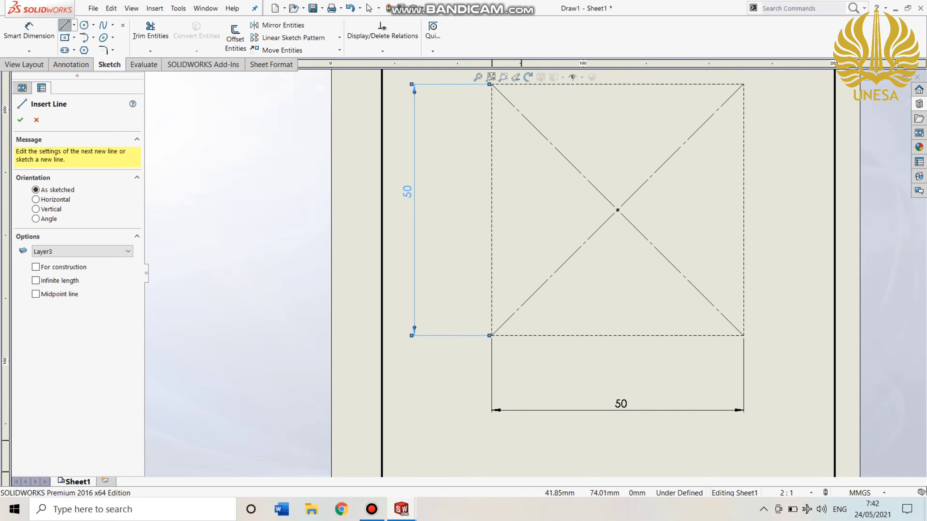
pyautogui.press('Escape')
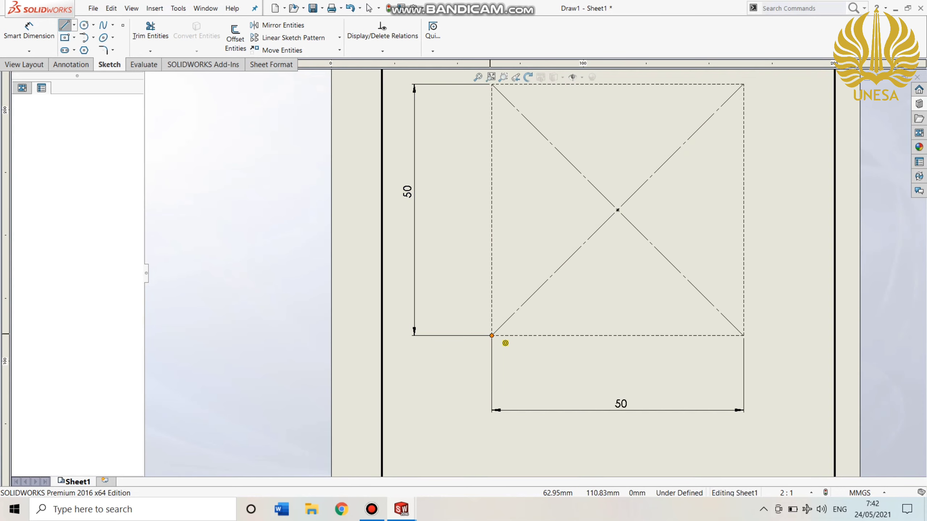
pyautogui.click(491, 336)
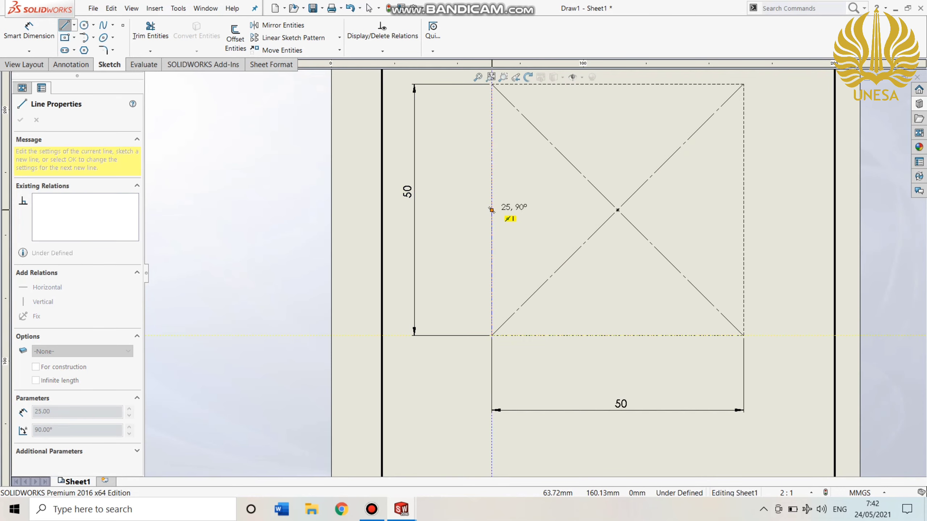
pyautogui.doubleClick(492, 193)
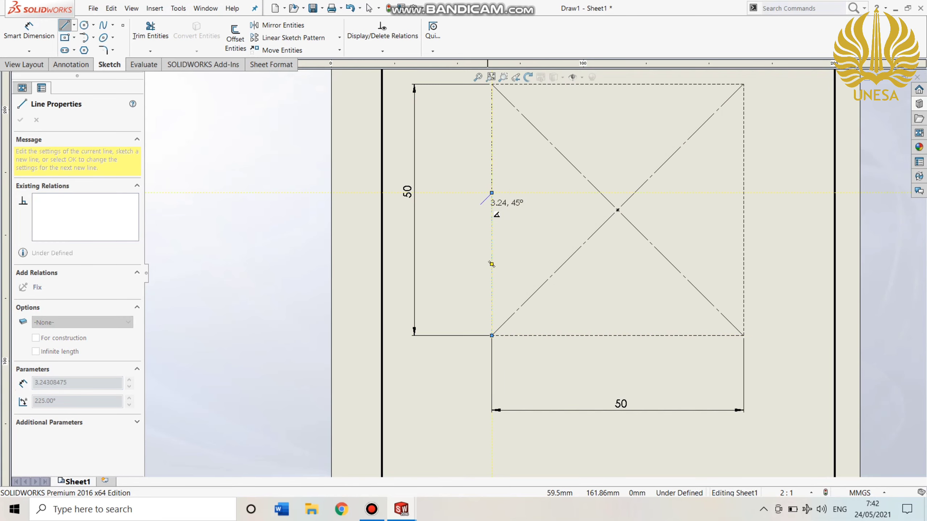
pyautogui.click(493, 193)
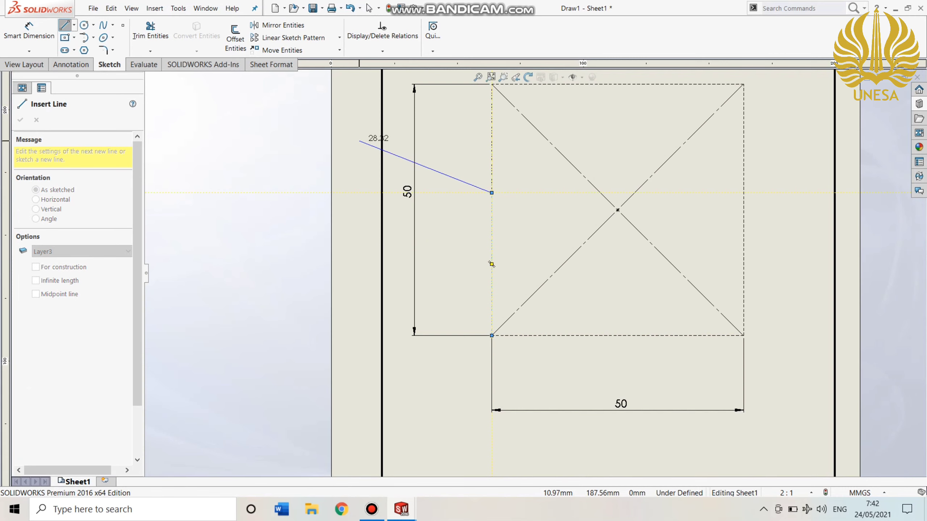
pyautogui.press('Escape')
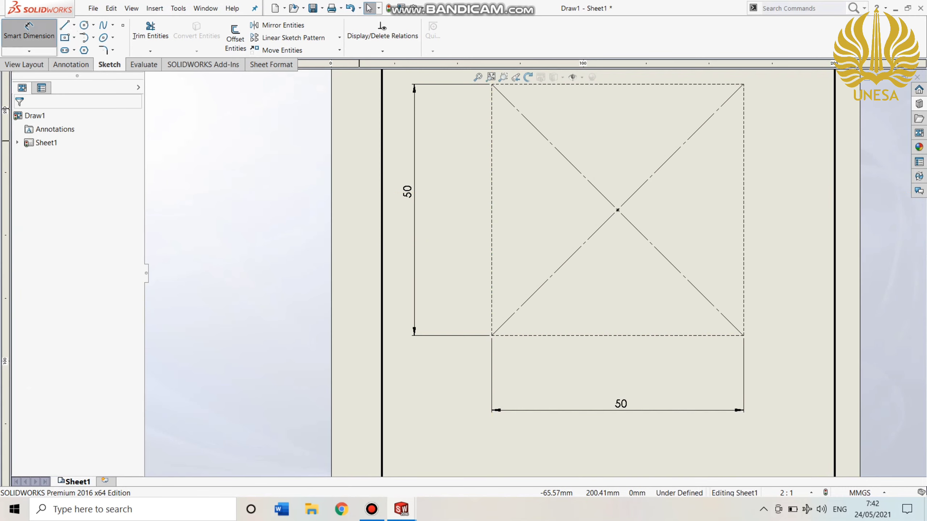
# Dimension the new line's upper endpoint from the rectangle's lower-left corner and set the distance to 30 mm.
pyautogui.click(29, 32)
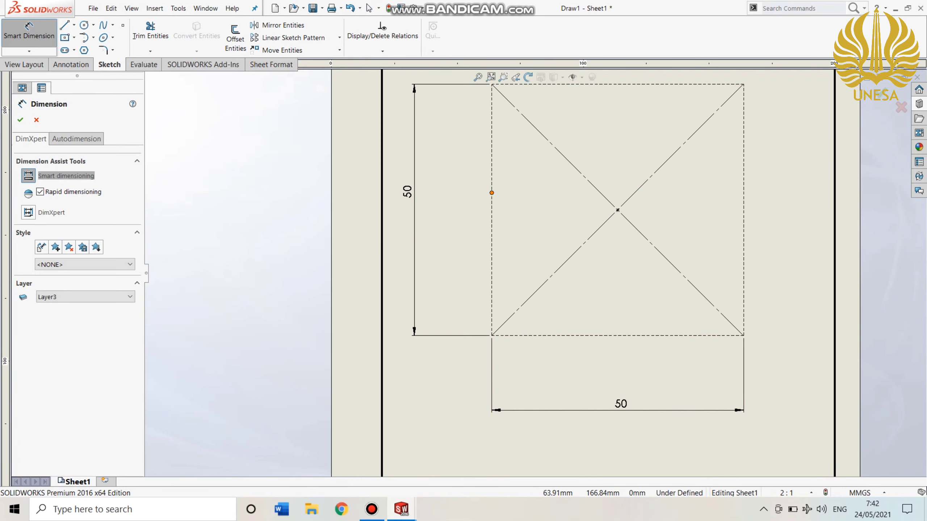
pyautogui.click(491, 192)
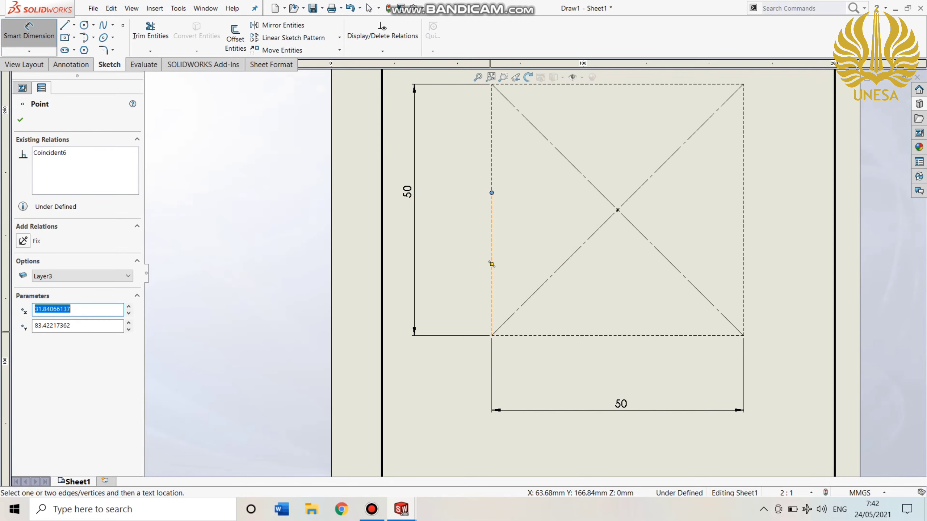
pyautogui.click(491, 333)
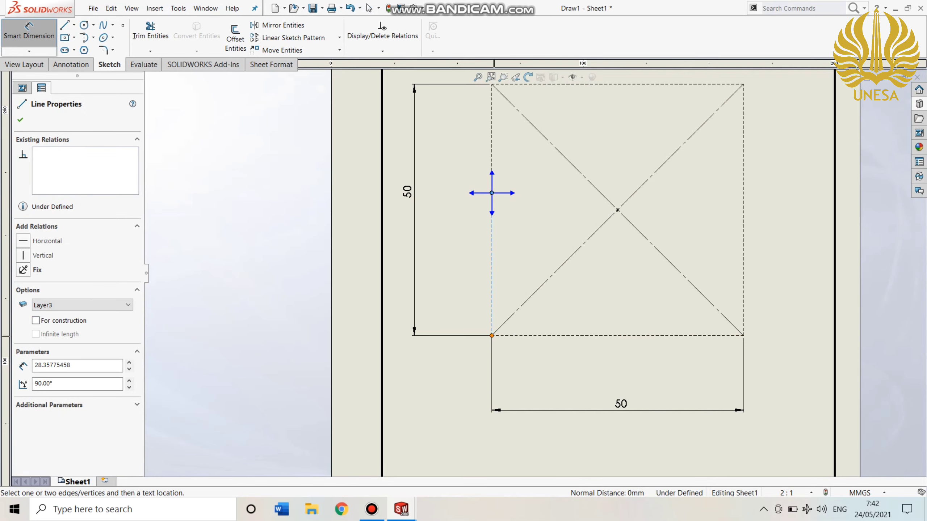
pyautogui.press('Escape')
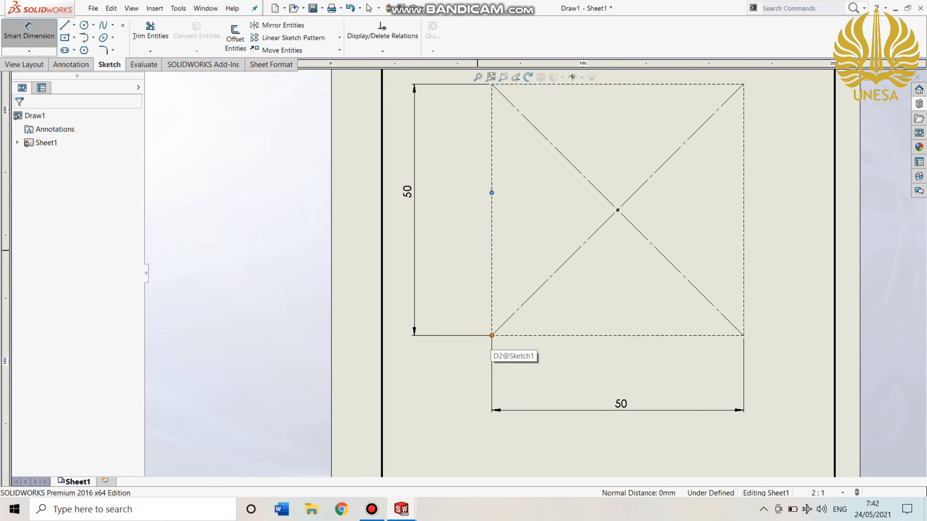
pyautogui.click(492, 336)
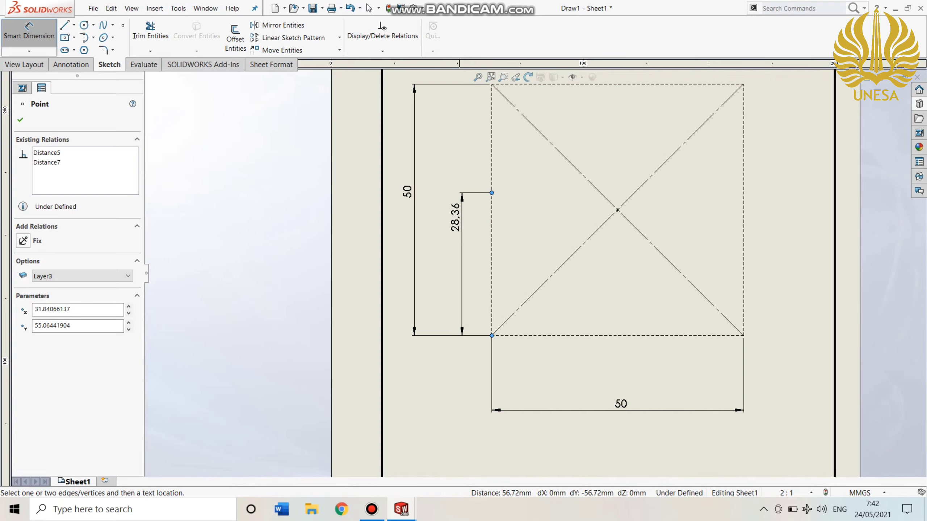
pyautogui.click(452, 226)
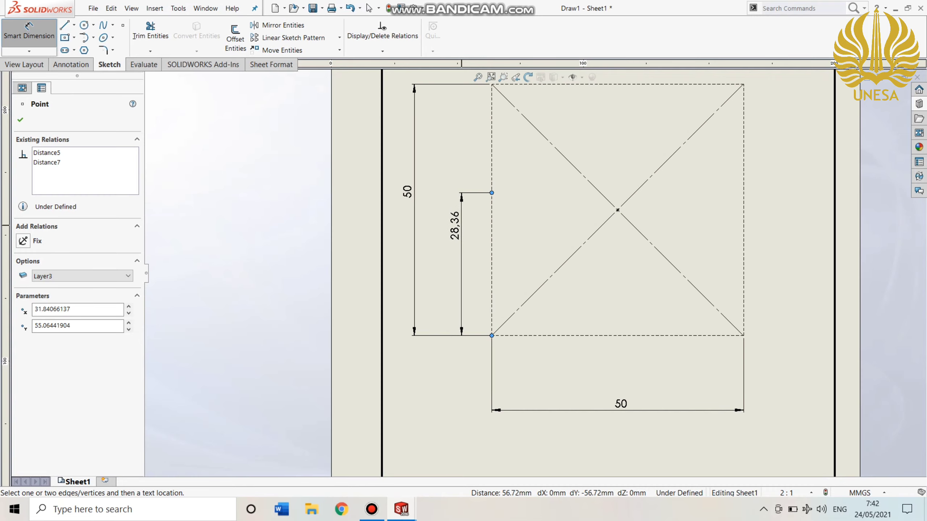
pyautogui.click(460, 225)
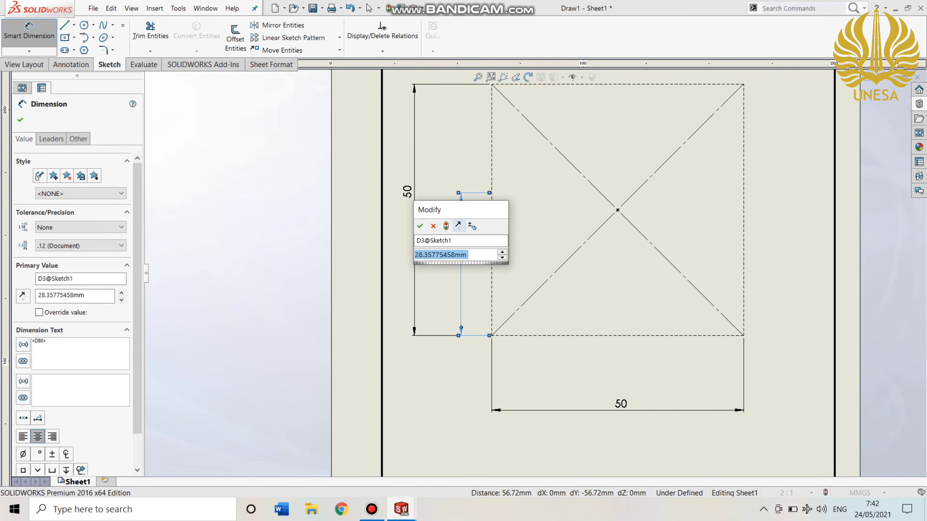
pyautogui.write('25')
pyautogui.press('Return')
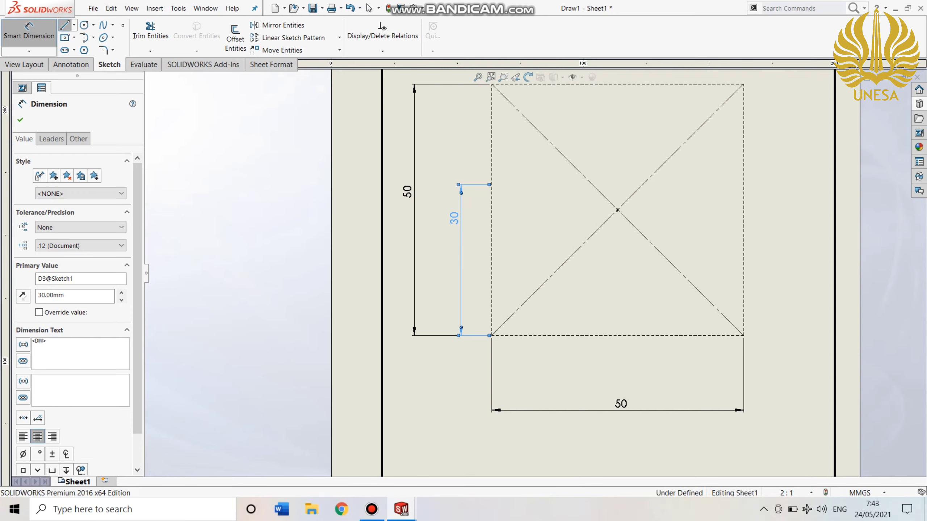
# From the 30 mm point, draw a horizontal line about 11 mm inward and a 20 mm vertical line up to the top edge.
pyautogui.click(65, 26)
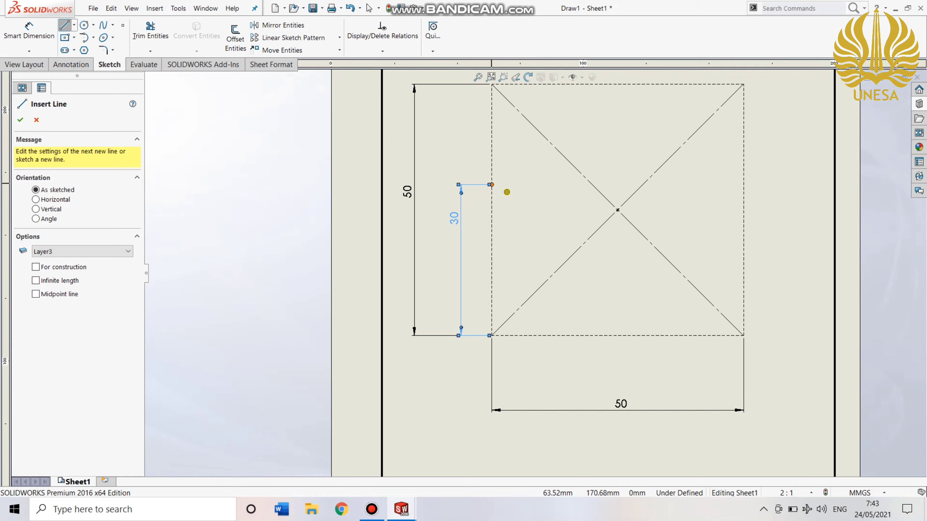
pyautogui.click(491, 184)
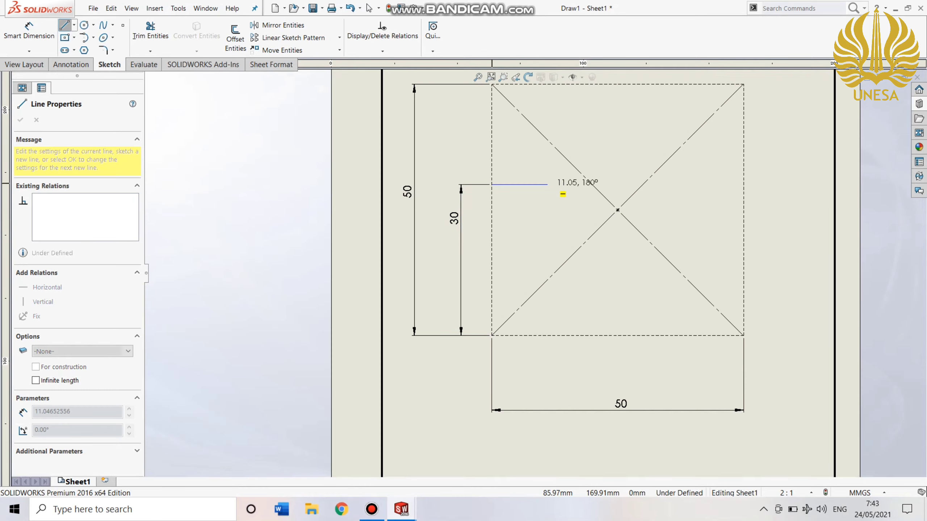
pyautogui.click(548, 184)
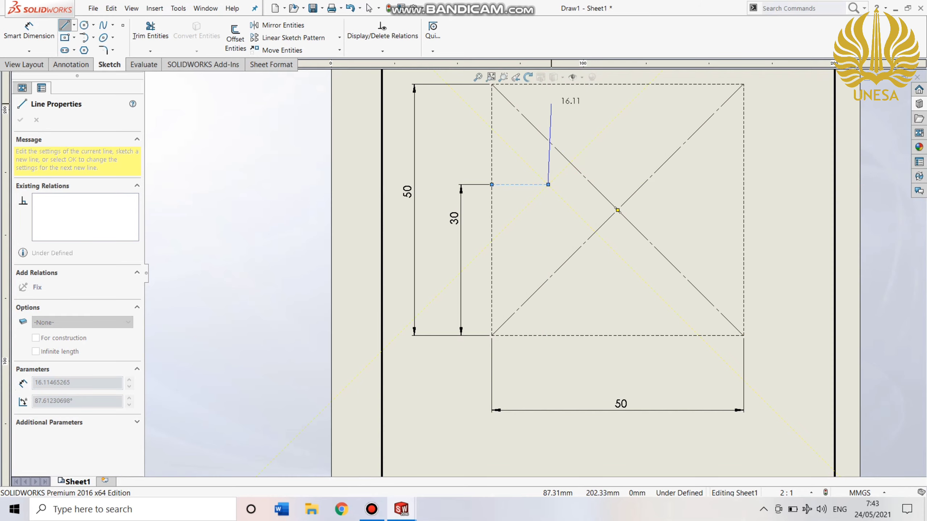
pyautogui.press('z')
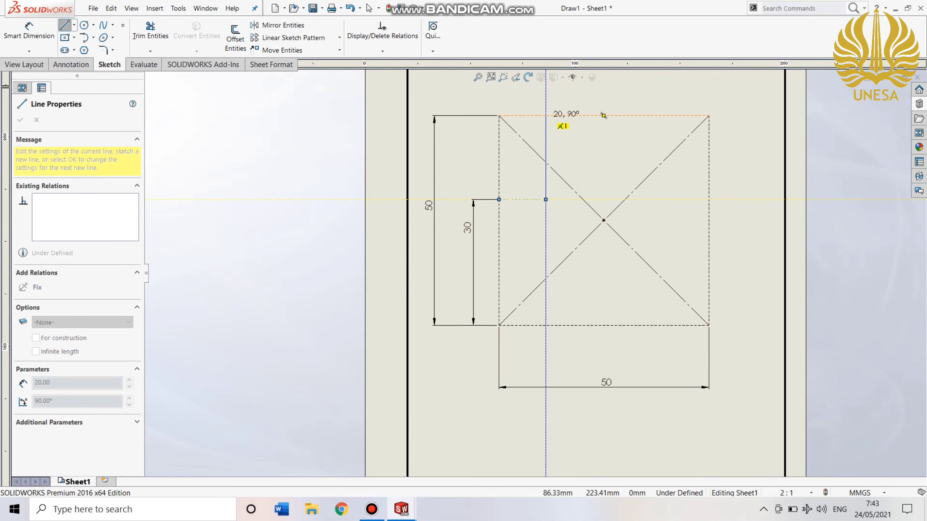
pyautogui.doubleClick(603, 116)
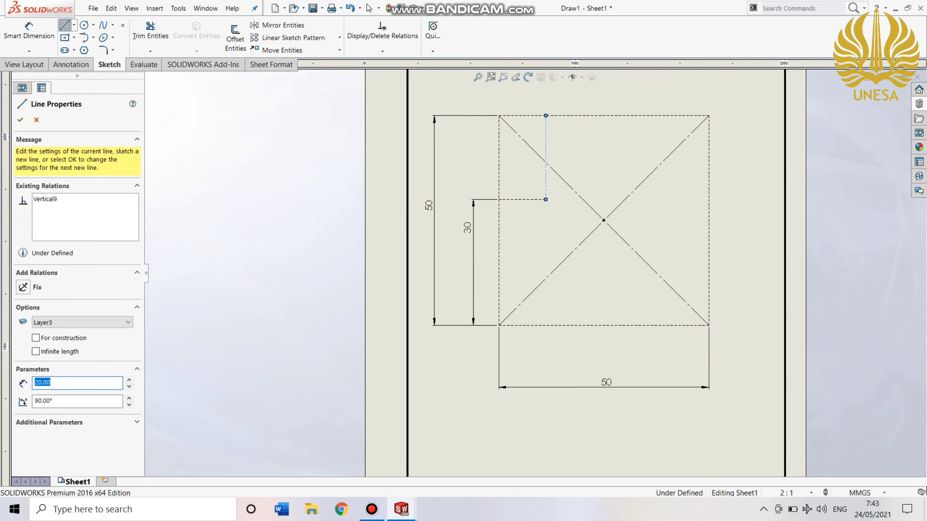
# Draw a line along the top edge from the short vertical line's upper end to the rectangle's upper-right corner.
pyautogui.click(546, 116)
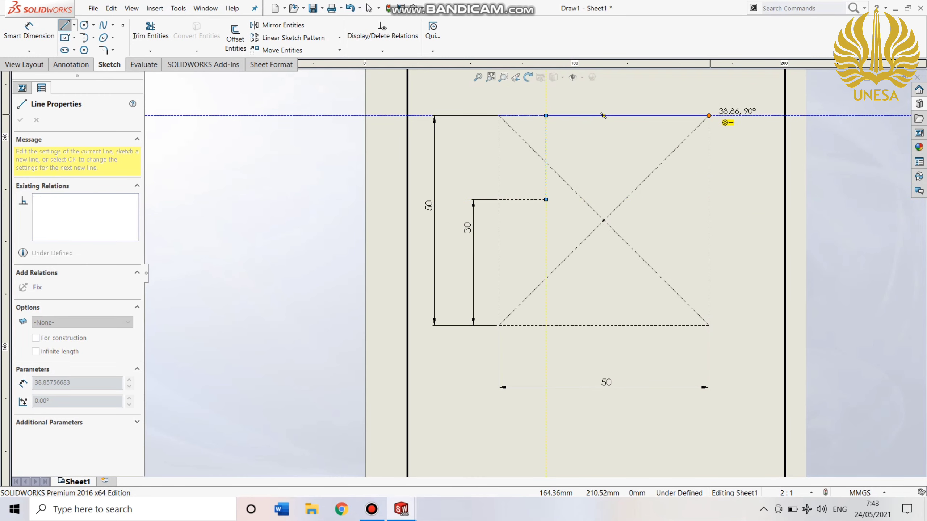
pyautogui.doubleClick(709, 116)
pyautogui.press('Escape')
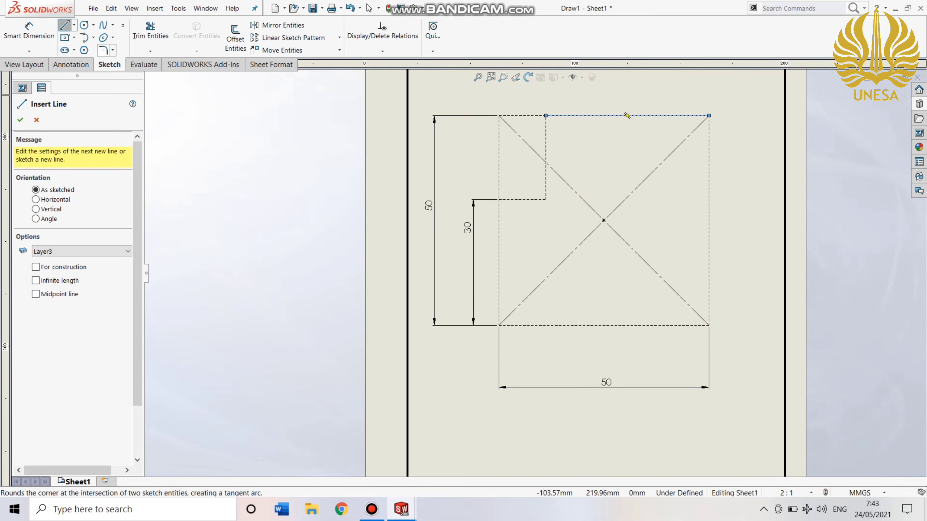
# Fillet the corner at the 30 mm point, where the left side meets the short horizontal line, with a 10 mm radius.
pyautogui.click(498, 221)
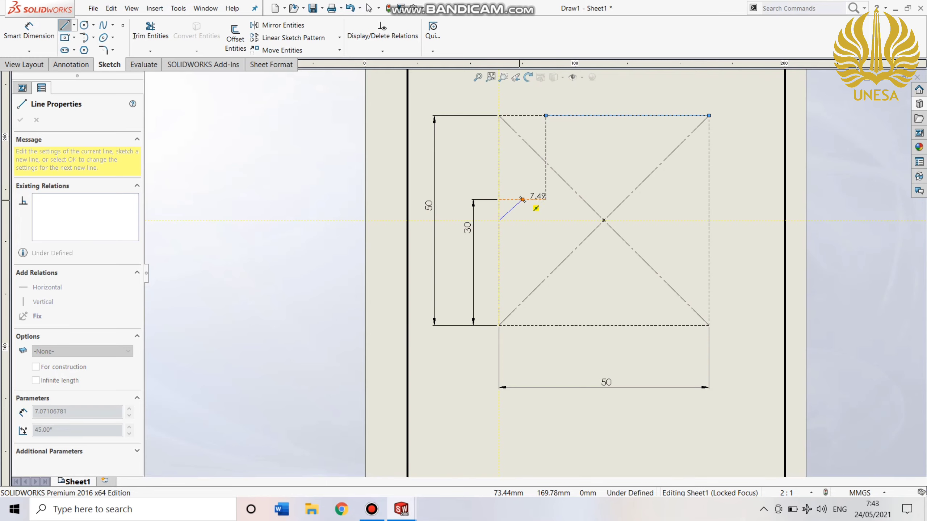
pyautogui.press('Escape')
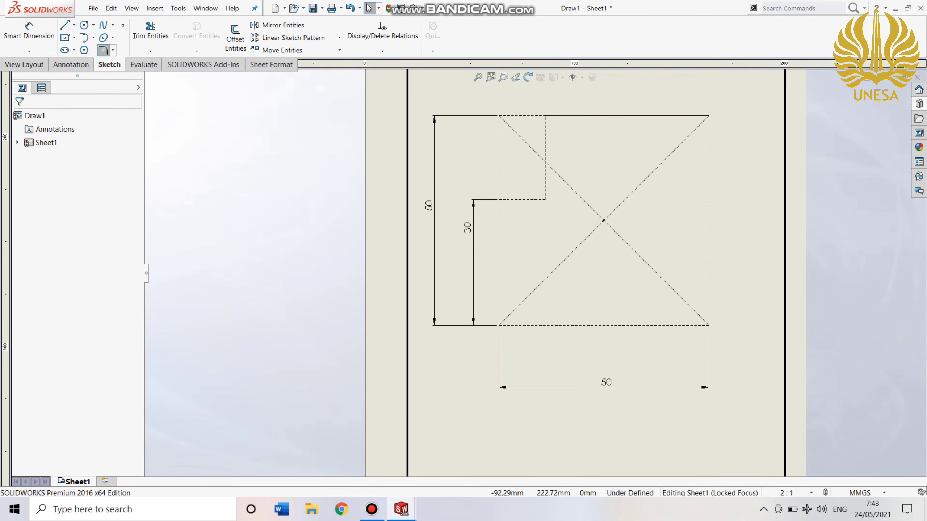
pyautogui.click(103, 50)
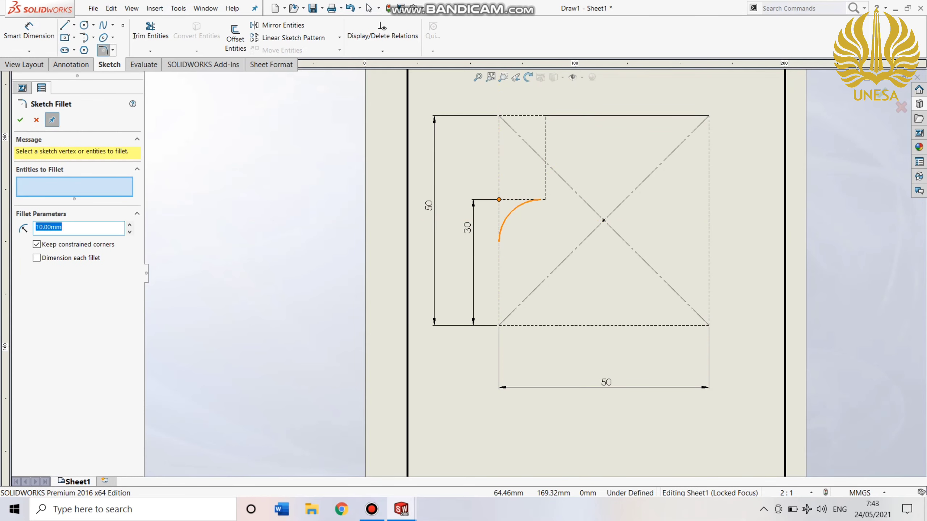
pyautogui.click(499, 200)
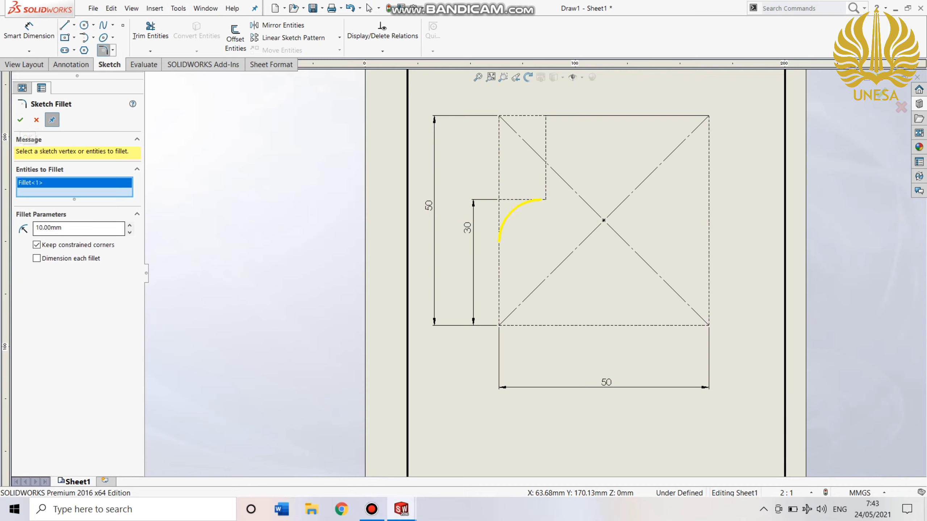
pyautogui.click(20, 120)
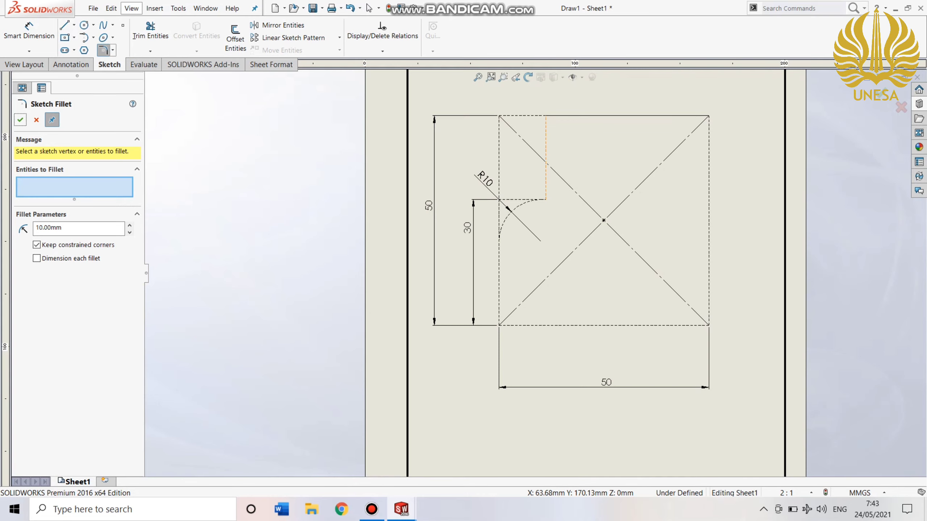
# Add a 10 mm fillet between the step's short vertical line and the profile's top edge.
pyautogui.click(545, 143)
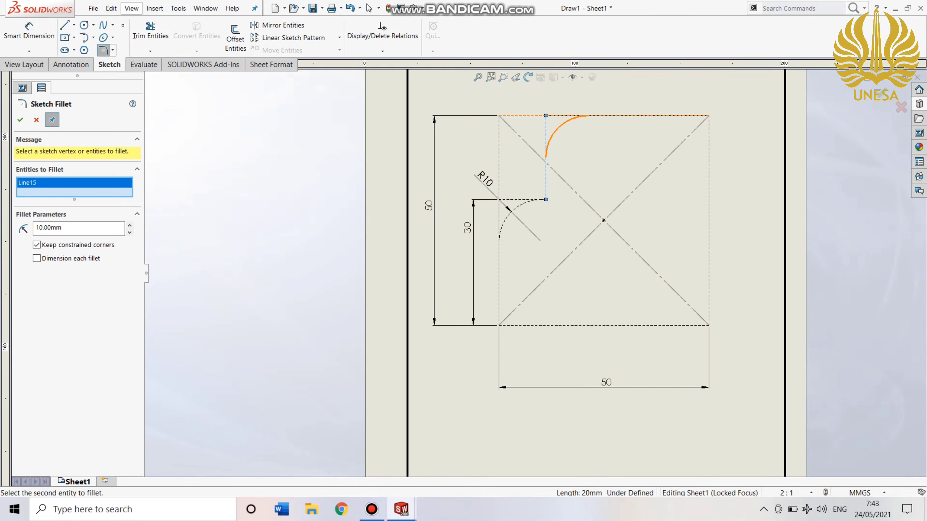
pyautogui.click(570, 116)
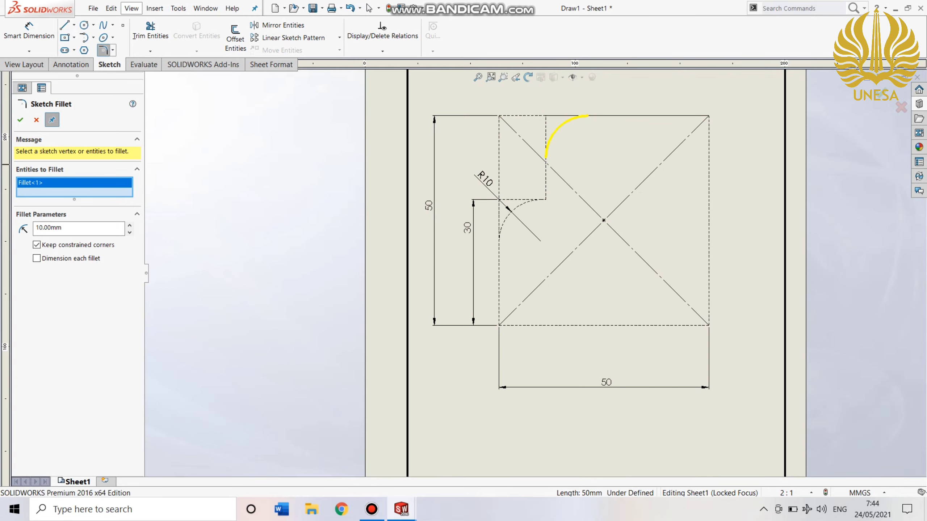
pyautogui.click(20, 120)
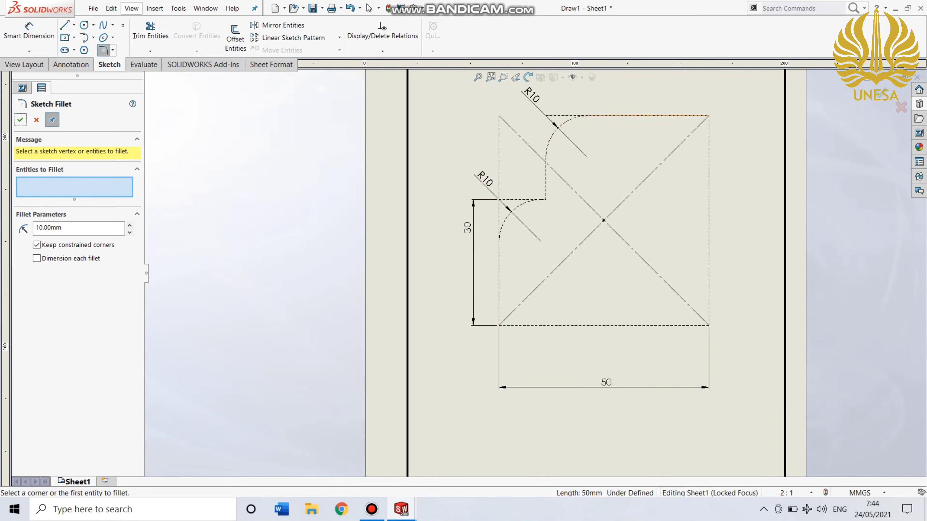
# Fillet the profile's upper-right corner with a 5 mm radius.
pyautogui.click(642, 115)
pyautogui.click(709, 175)
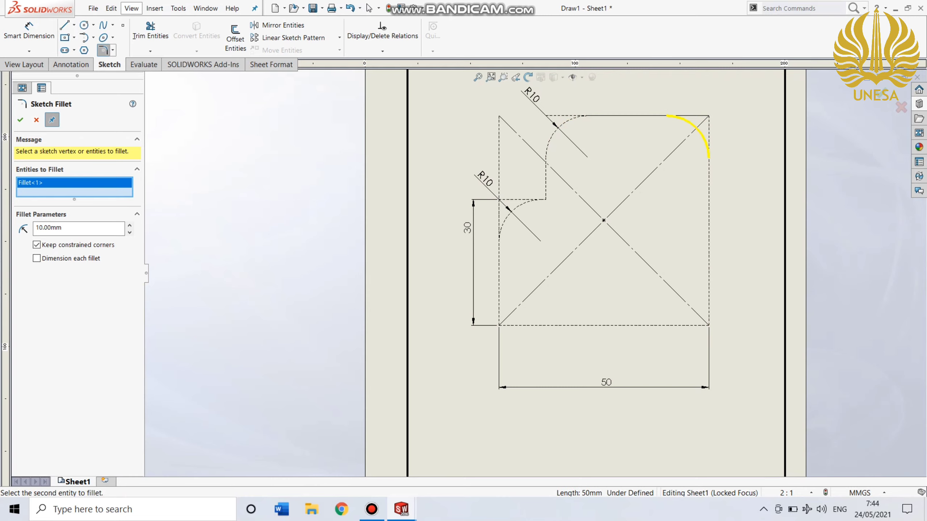
pyautogui.doubleClick(49, 228)
pyautogui.write('4')
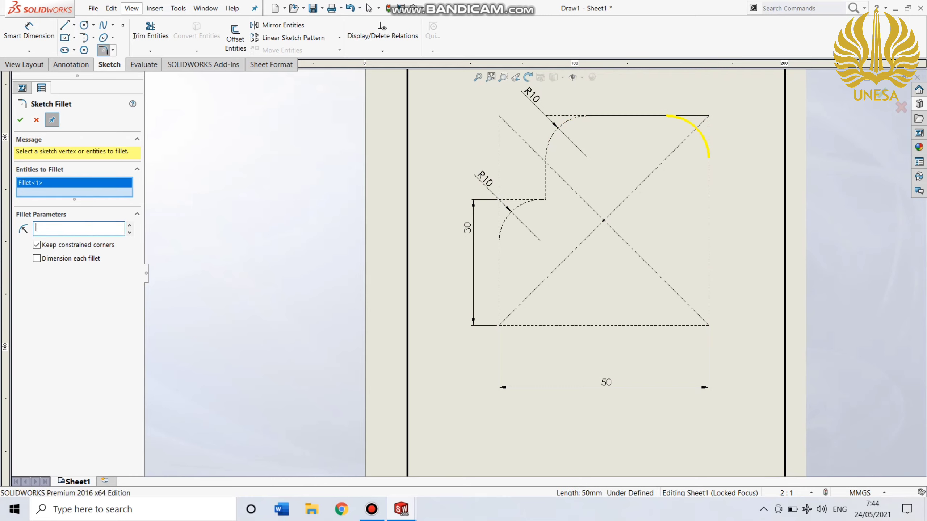
pyautogui.press('Return')
pyautogui.press('Return')
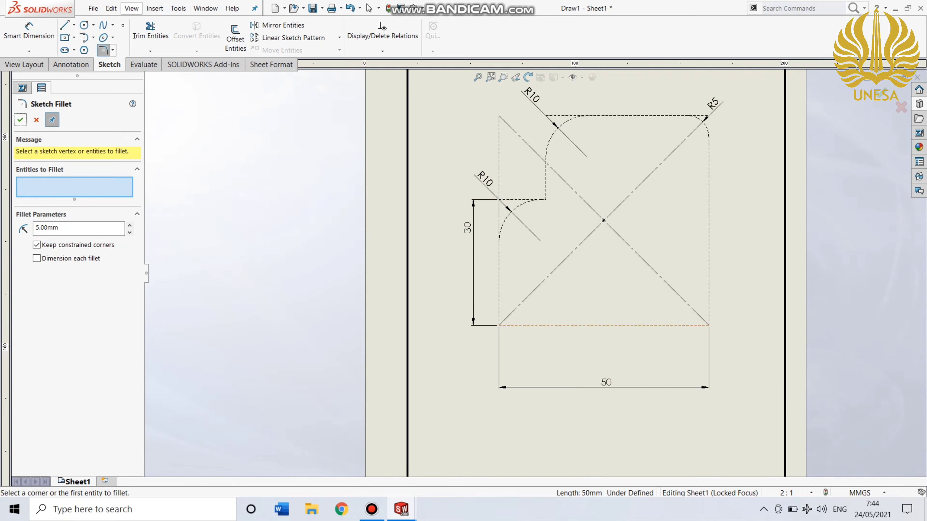
# Try to fillet the profile's lower-right corner with a 20 mm radius.
pyautogui.click(673, 325)
pyautogui.click(708, 294)
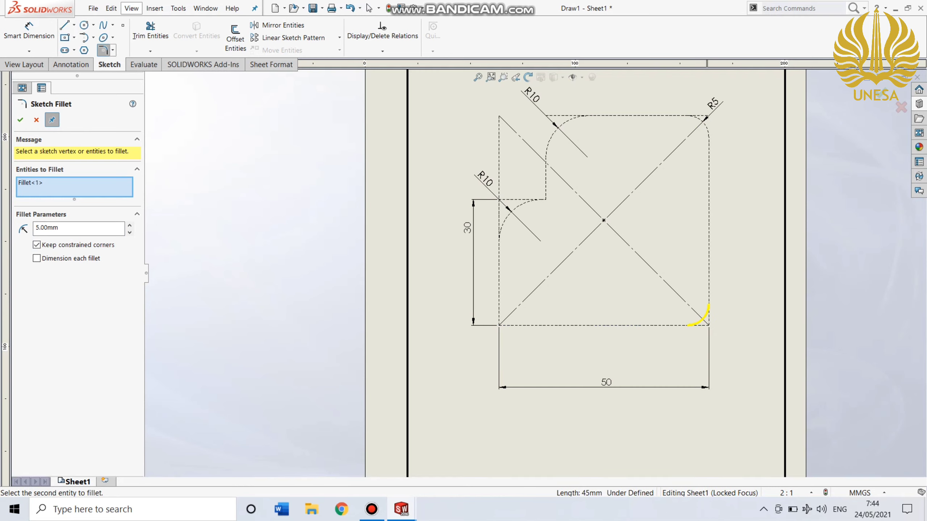
pyautogui.moveTo(60, 228); pyautogui.dragTo(30, 228)
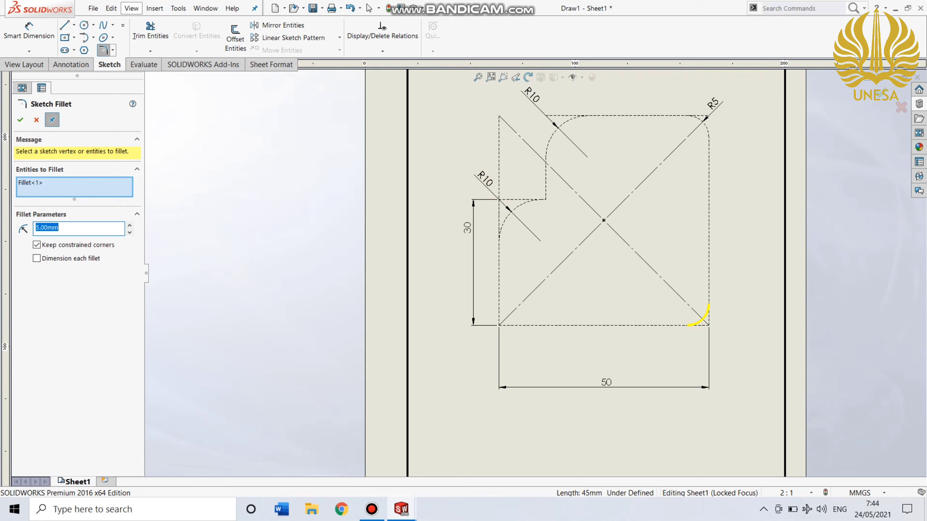
pyautogui.write('20')
pyautogui.click(36, 120)
pyautogui.click(36, 120)
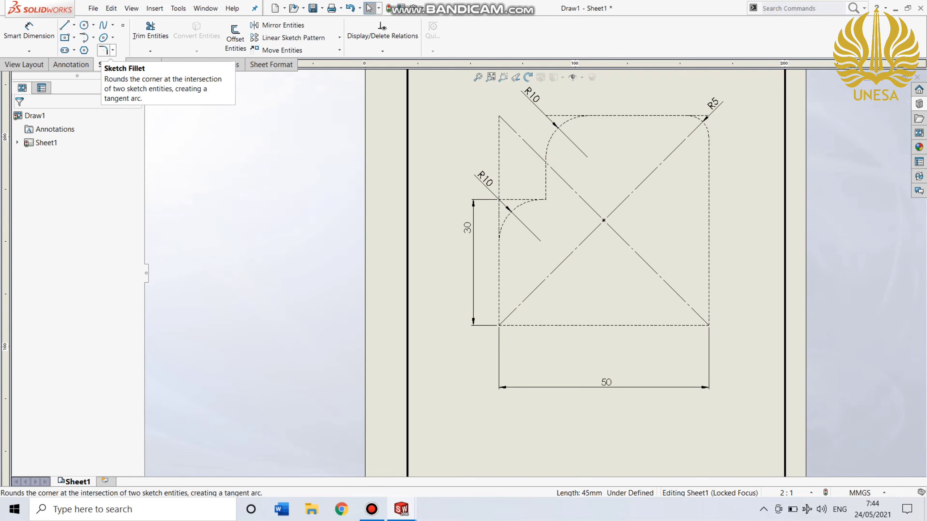
# Chamfer the profile's lower-right corner with an equal distance of 10 mm.
pyautogui.click(112, 50)
pyautogui.click(133, 75)
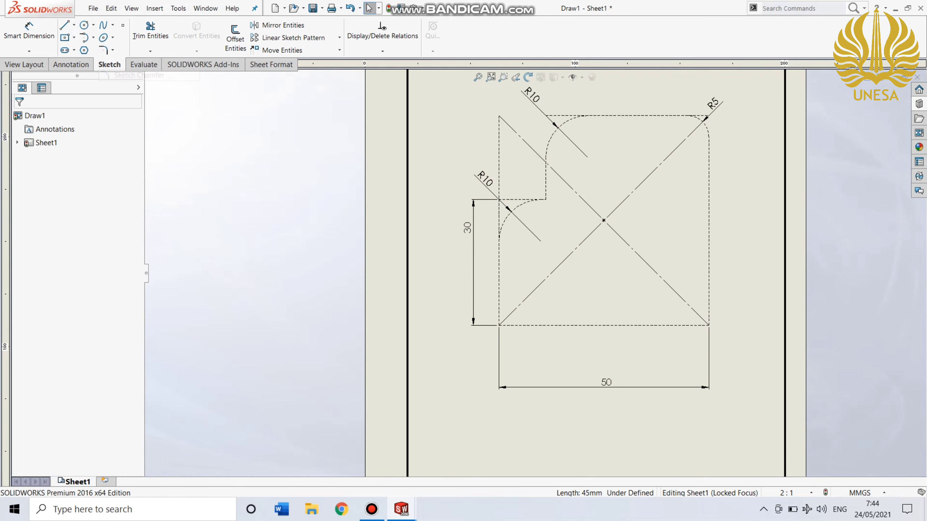
pyautogui.click(671, 325)
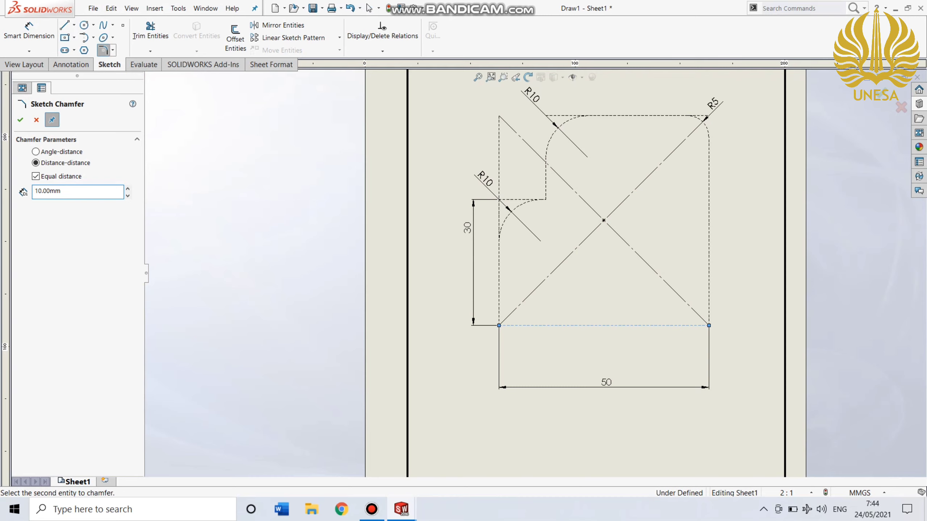
pyautogui.click(708, 255)
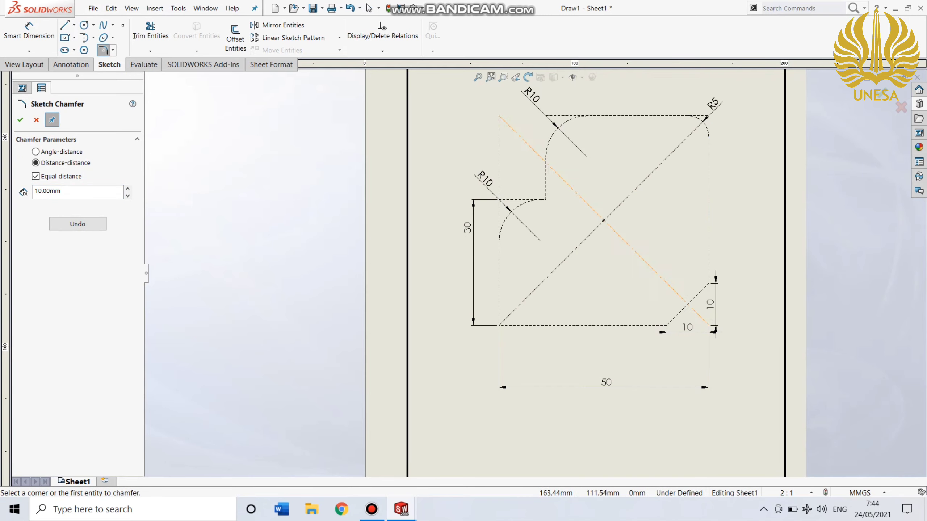
# Try to give the lower-right chamfer unequal distances, with a second distance of 5 mm.
pyautogui.click(35, 176)
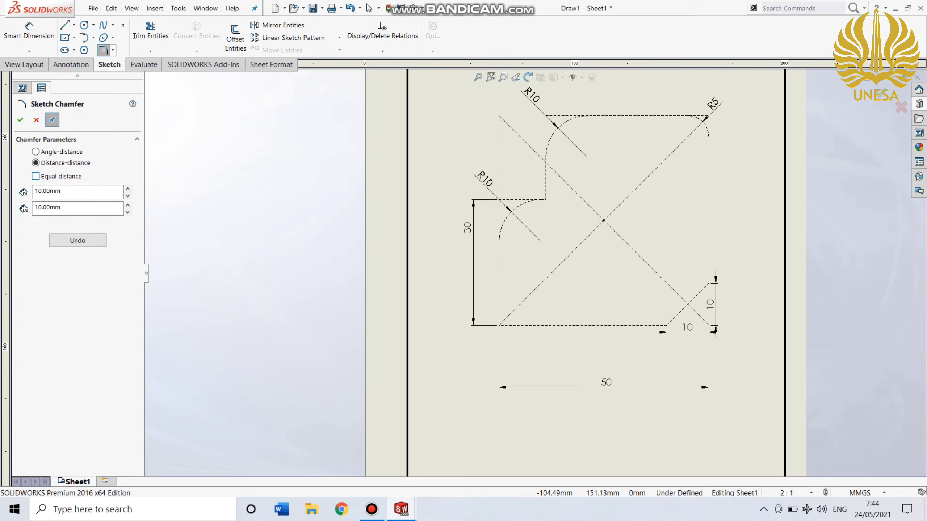
pyautogui.doubleClick(49, 207)
pyautogui.write('5')
pyautogui.click(20, 119)
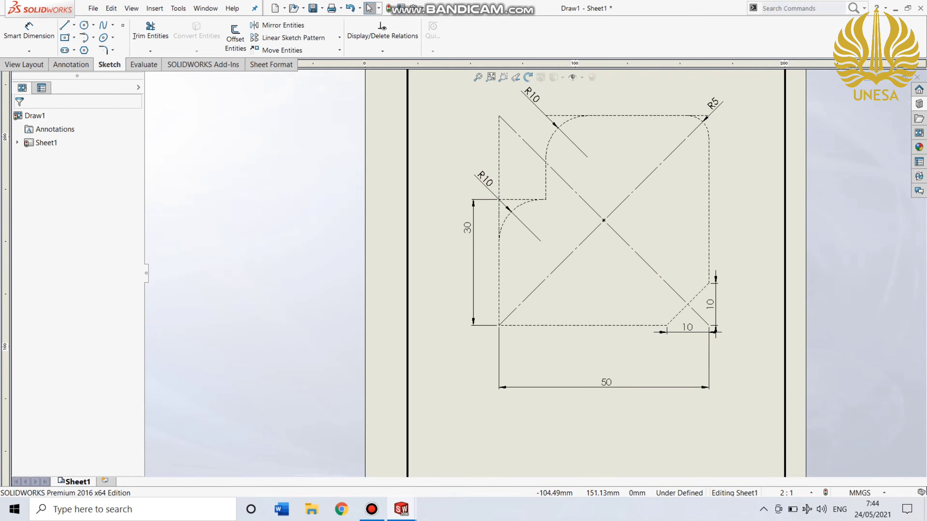
# Try stepping the chamfer's vertical dimension to 0 mm and 20 mm, and return it to 10 mm.
pyautogui.click(710, 304)
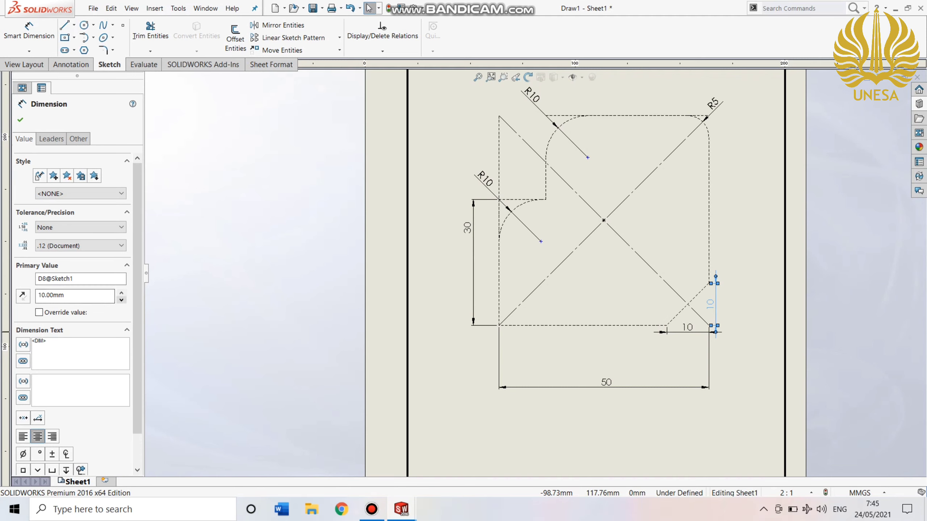
pyautogui.click(121, 300)
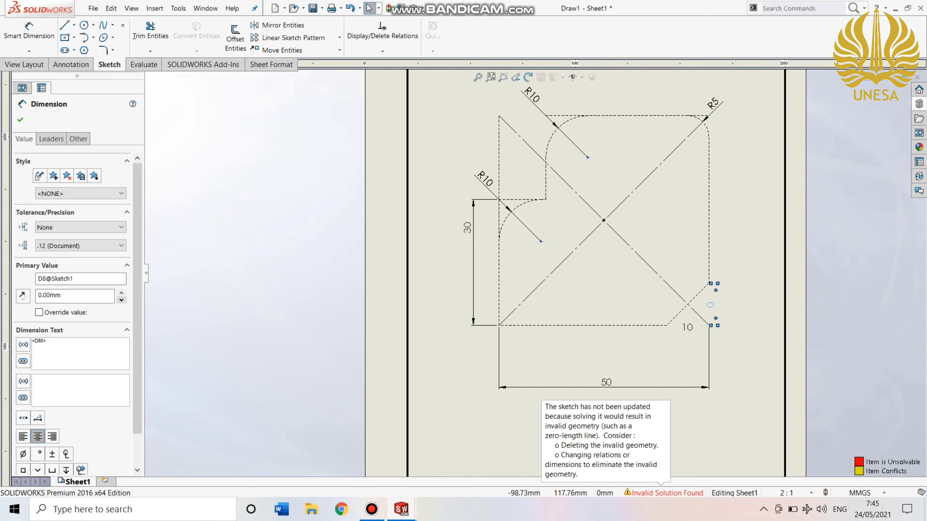
pyautogui.click(121, 293)
pyautogui.click(122, 293)
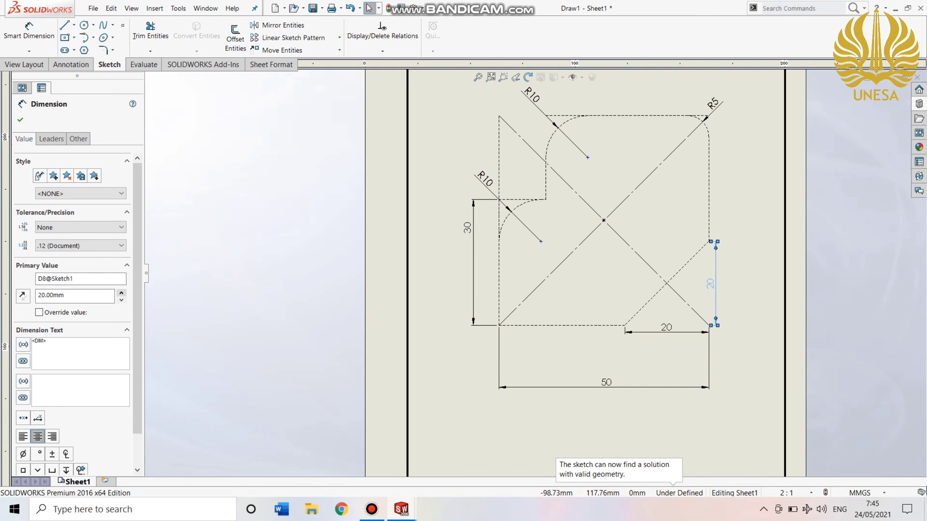
pyautogui.click(121, 300)
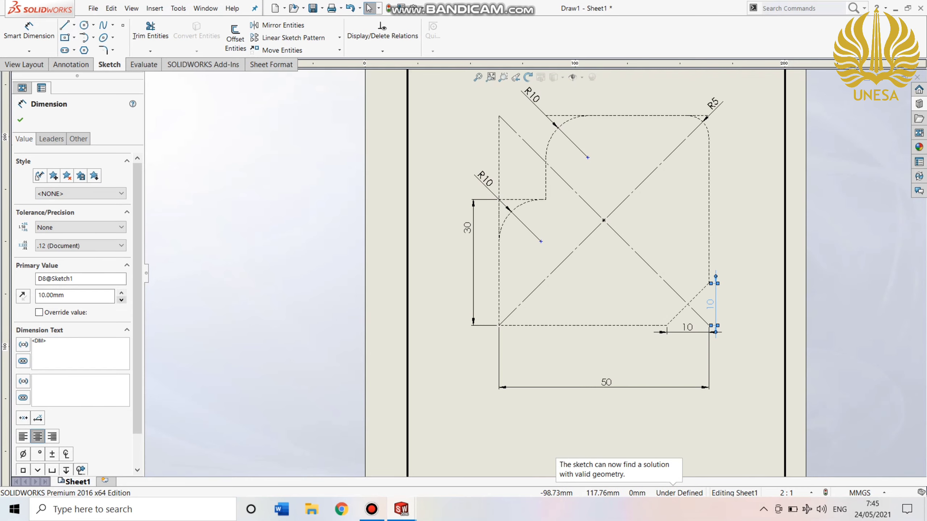
# Enable the value override for the chamfer's vertical dimension with a primary value of 10.
pyautogui.click(39, 312)
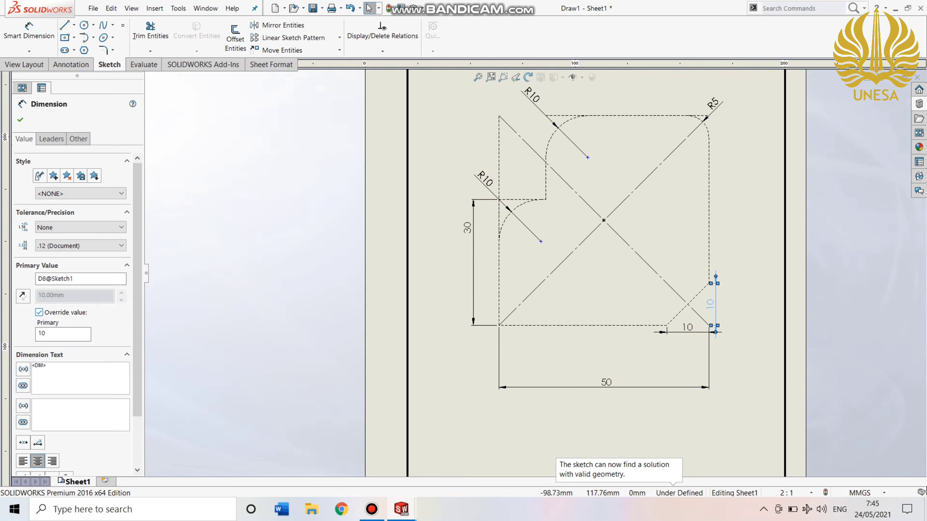
pyautogui.doubleClick(42, 333)
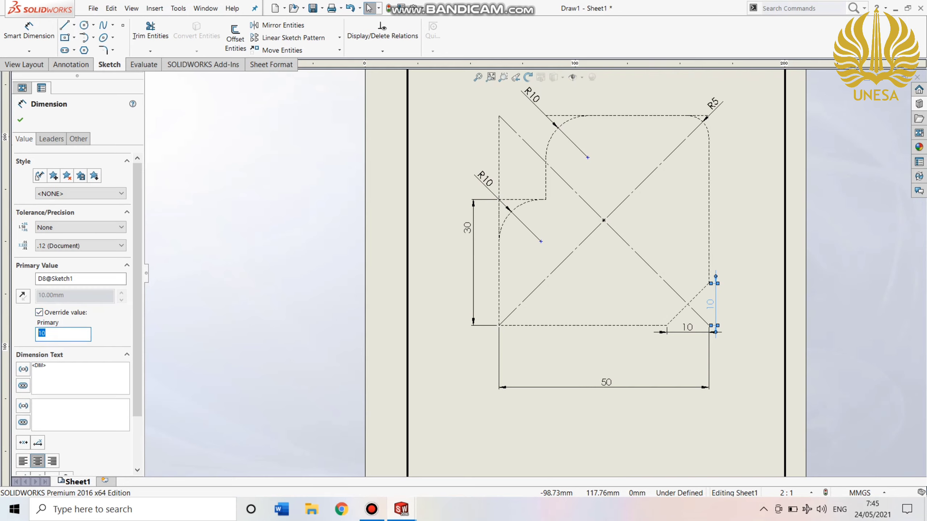
pyautogui.click(19, 120)
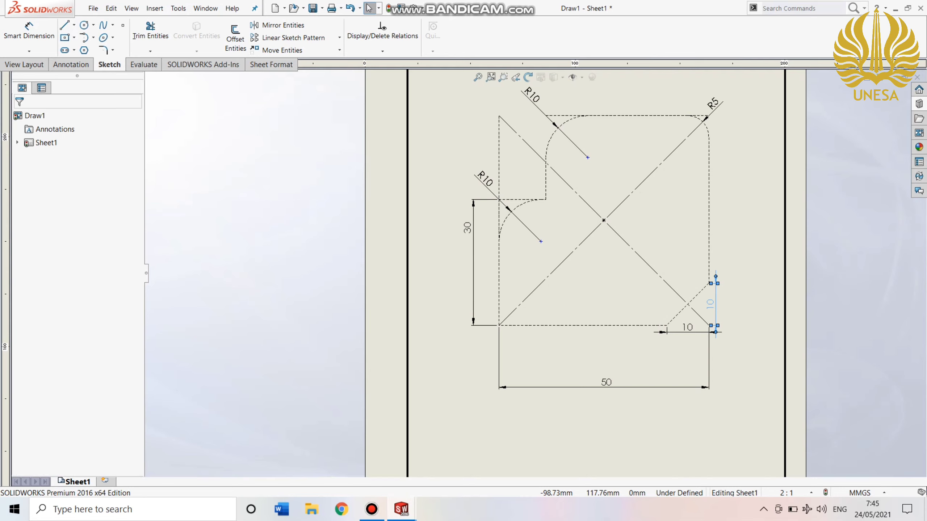
# Replace the chamfer's vertical dimension text with 5, accepting that tolerance display is disabled.
pyautogui.click(715, 303)
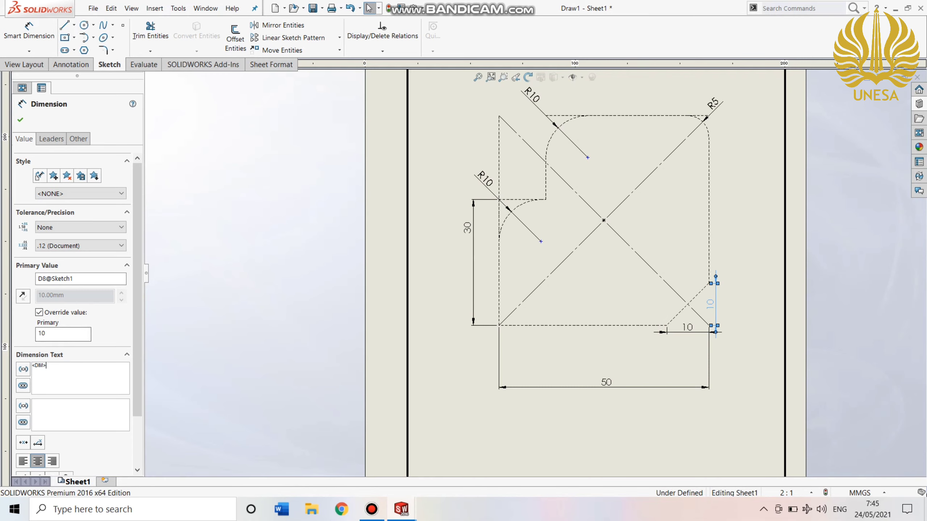
pyautogui.press('BackSpace')
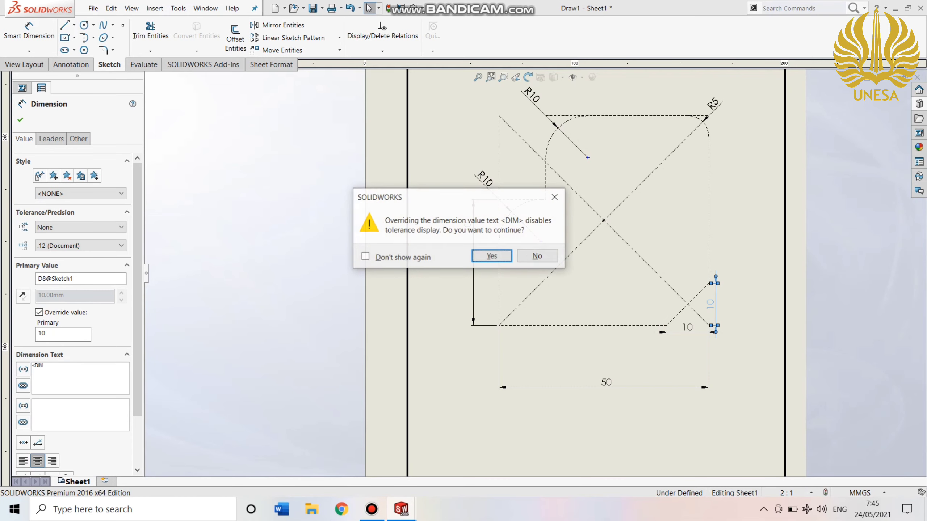
pyautogui.press('Return')
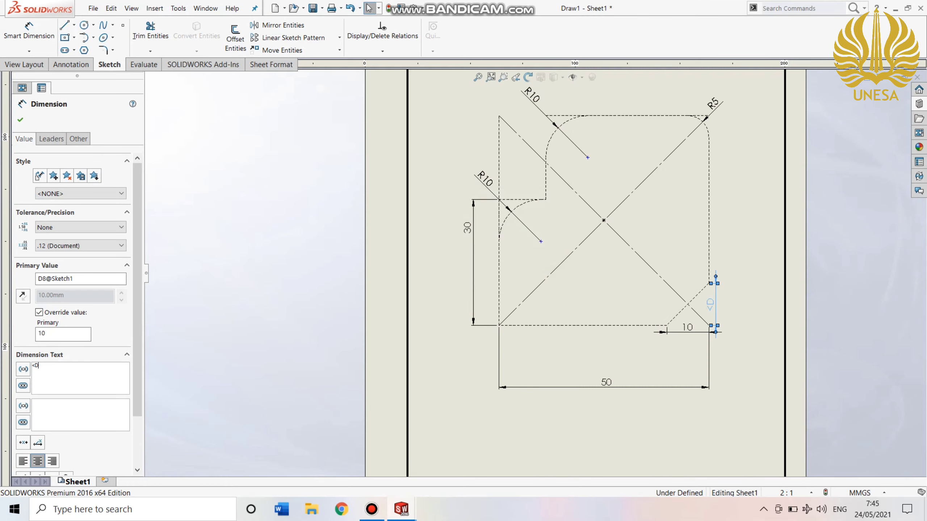
pyautogui.press('BackSpace')
pyautogui.press('BackSpace')
pyautogui.write('5')
pyautogui.click(19, 120)
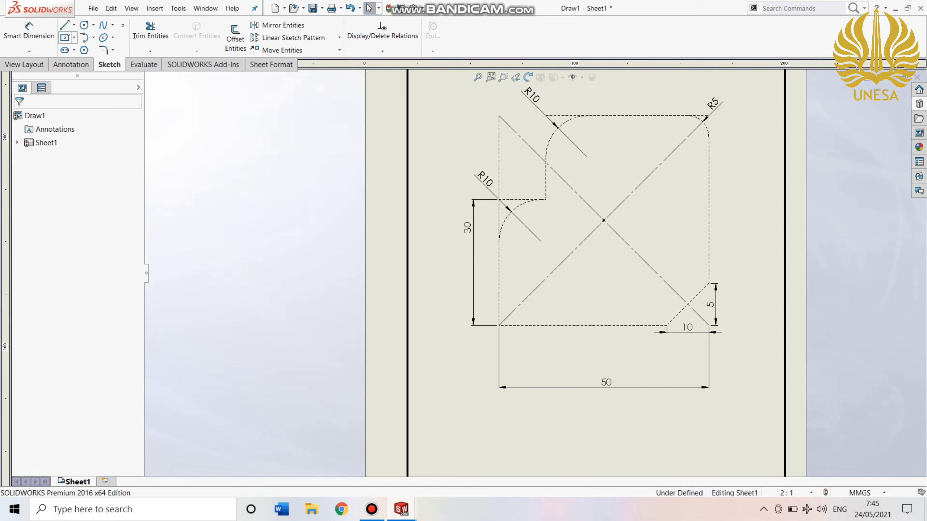
pyautogui.click(103, 50)
pyautogui.click(624, 325)
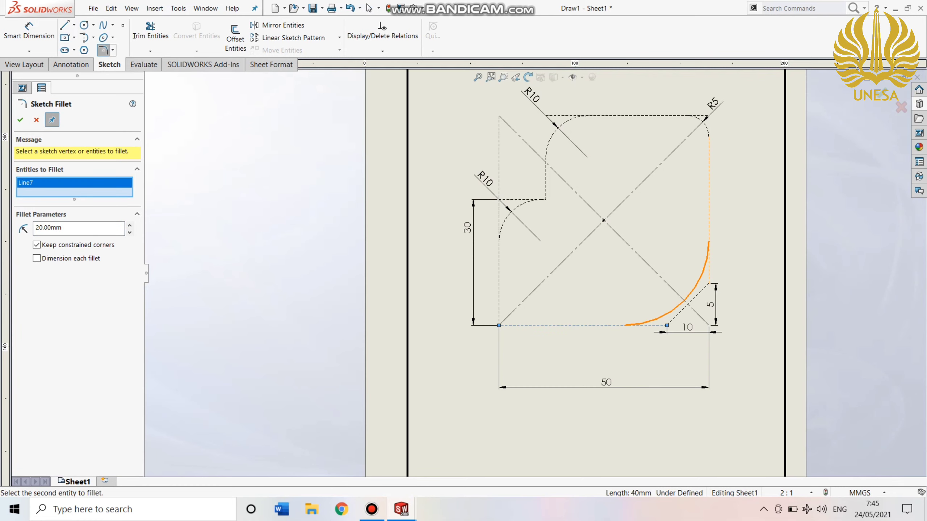
pyautogui.press('Escape')
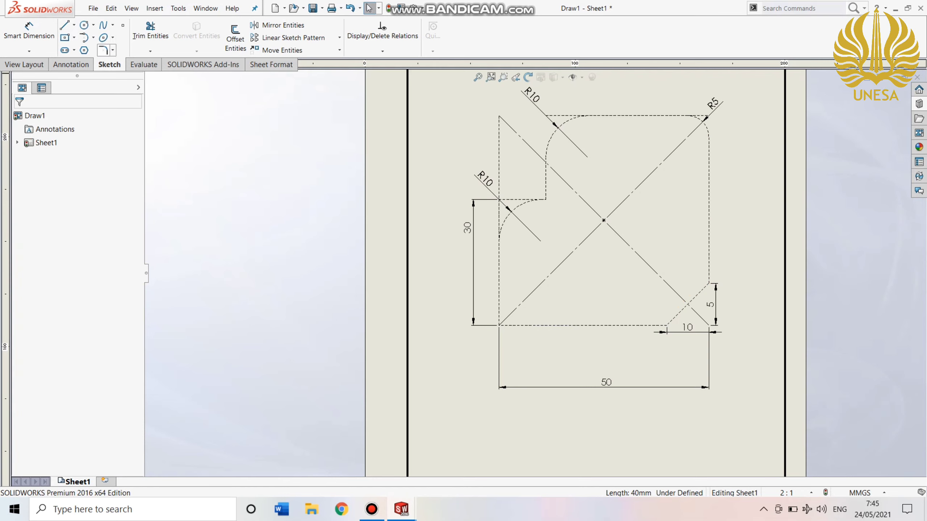
# Draw a 90° tangent arc of 10 mm radius between the chamfer's endpoints, curving towards the inside of the square.
pyautogui.click(93, 37)
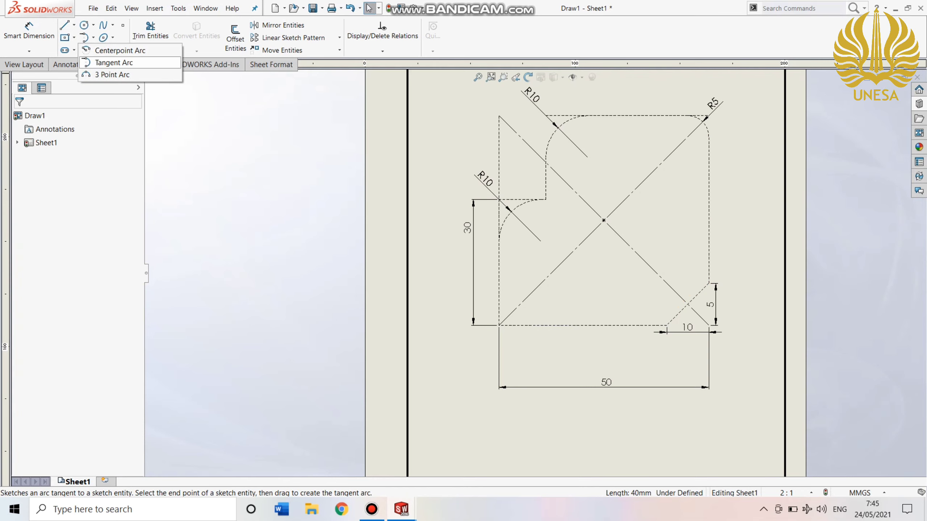
pyautogui.click(113, 62)
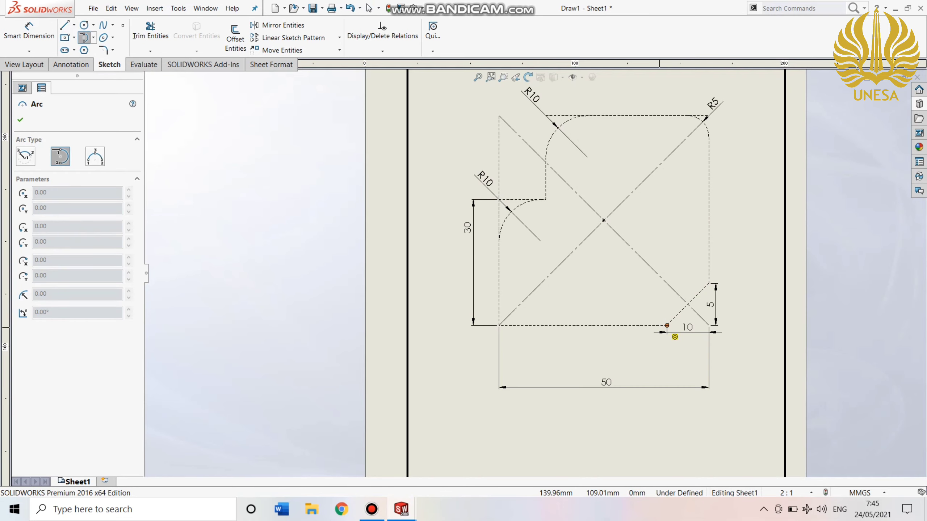
pyautogui.click(667, 326)
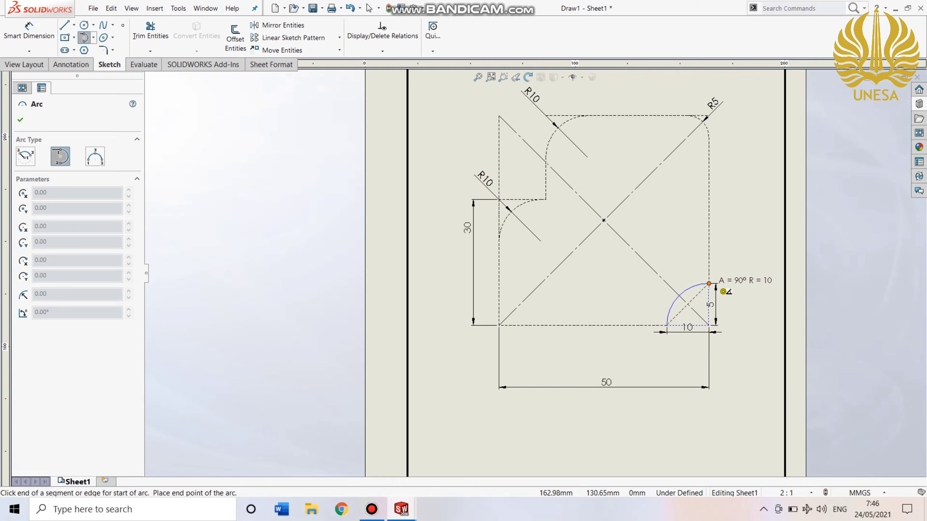
pyautogui.click(709, 284)
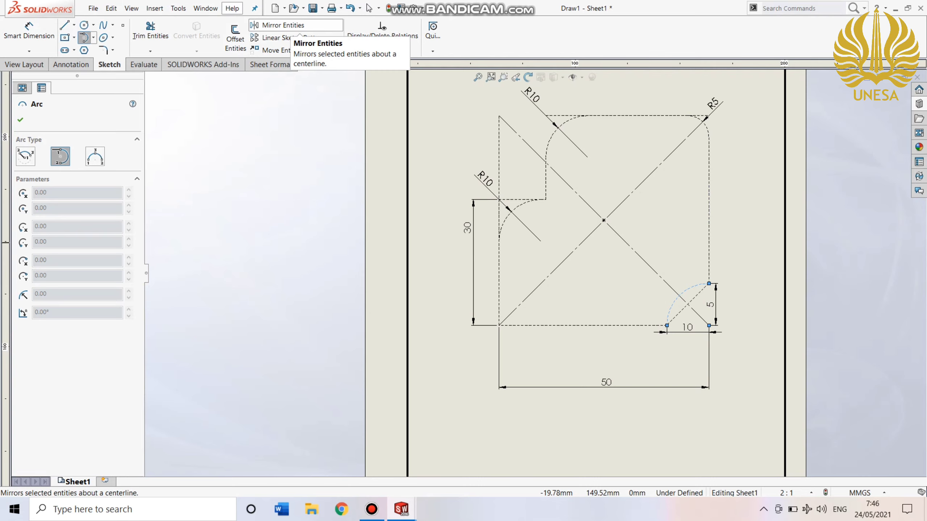
# Try to mirror the chamfer line about the square's diagonal centerline that runs through the chamfered corner.
pyautogui.click(299, 33)
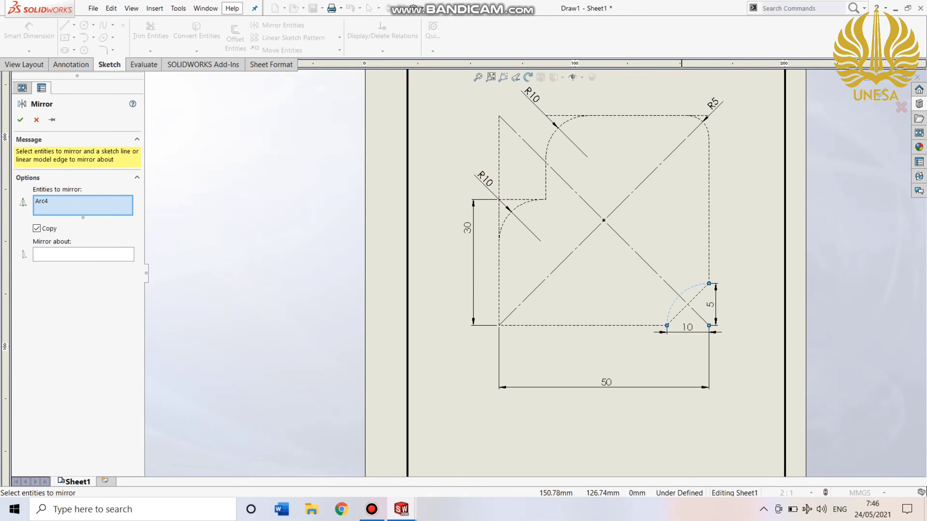
pyautogui.click(680, 293)
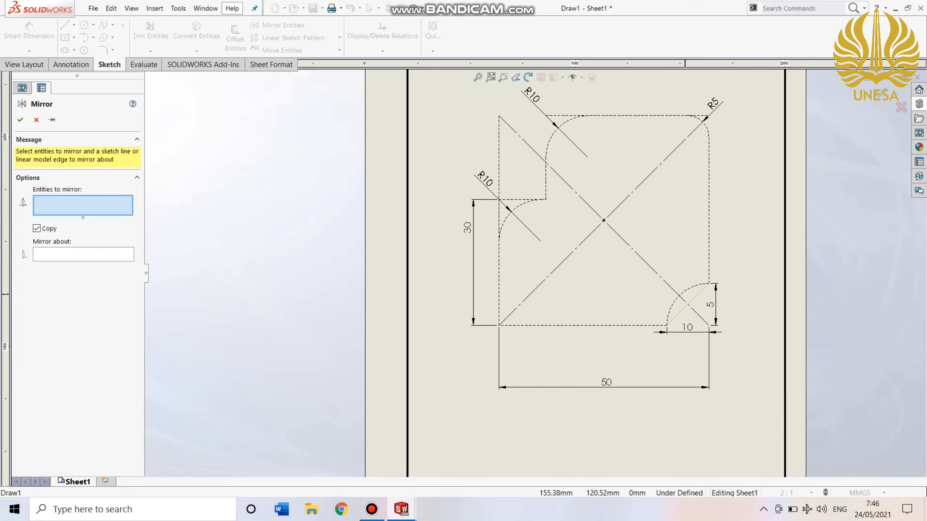
pyautogui.click(689, 303)
pyautogui.click(83, 254)
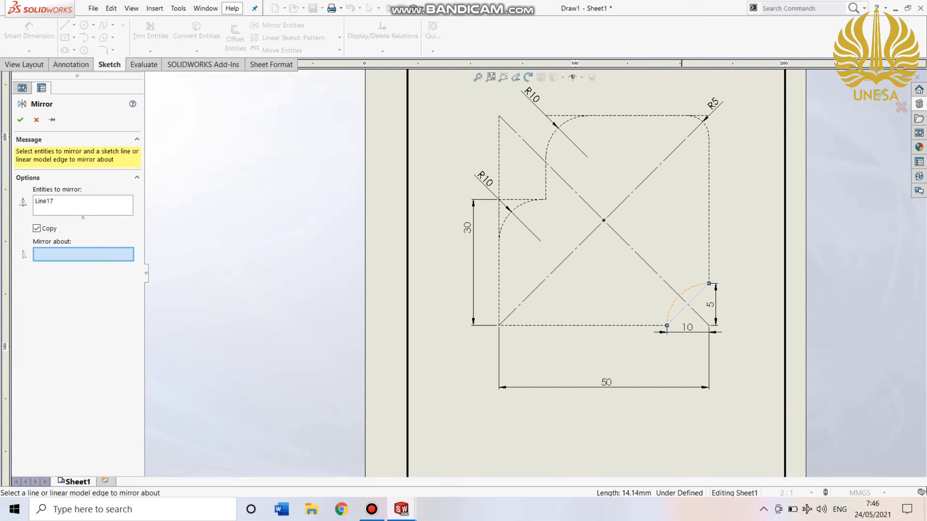
pyautogui.click(573, 190)
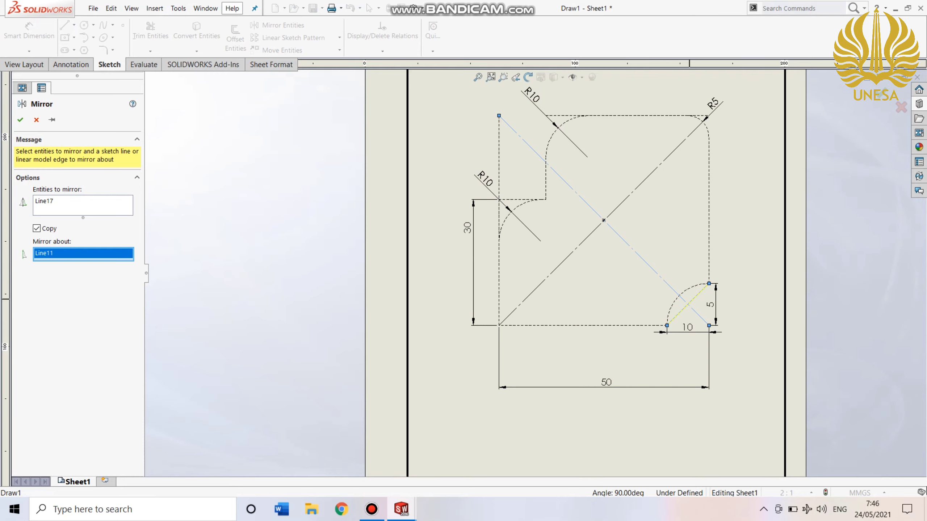
pyautogui.rightClick(655, 269)
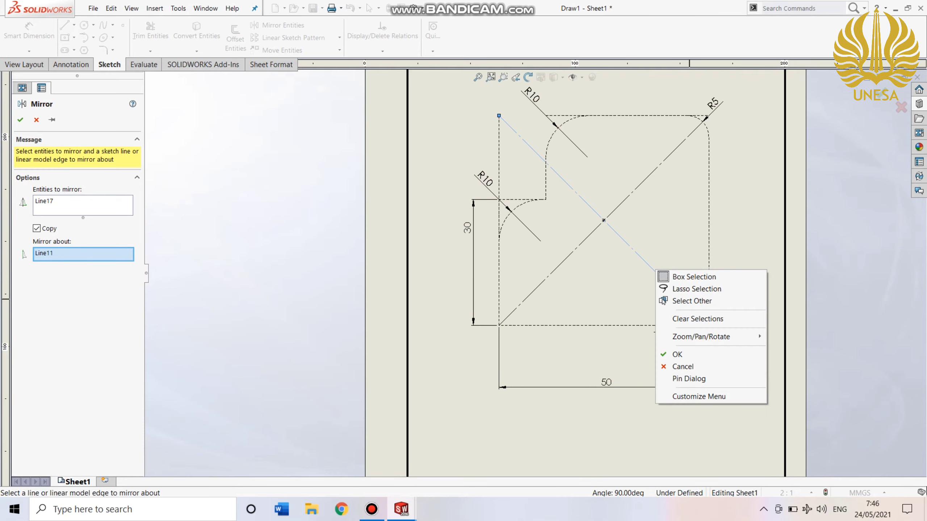
pyautogui.click(677, 354)
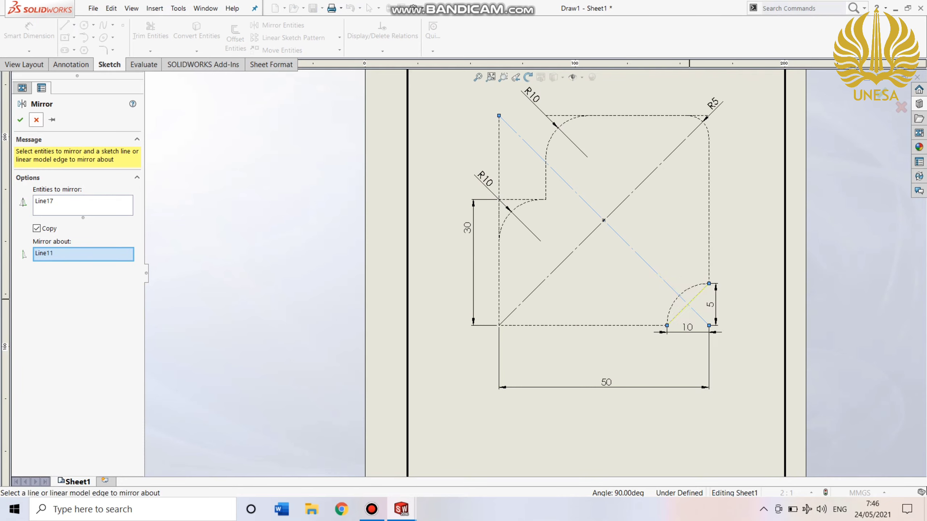
pyautogui.click(36, 120)
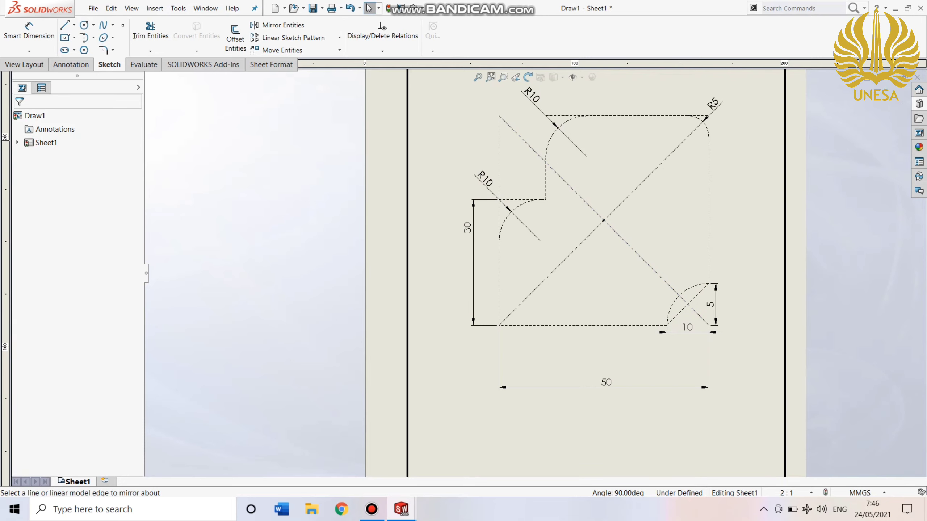
# Draw a tangent arc of about 10 mm radius from the chamfer's upper endpoint to its lower end, curving towards the square's corner.
pyautogui.click(84, 37)
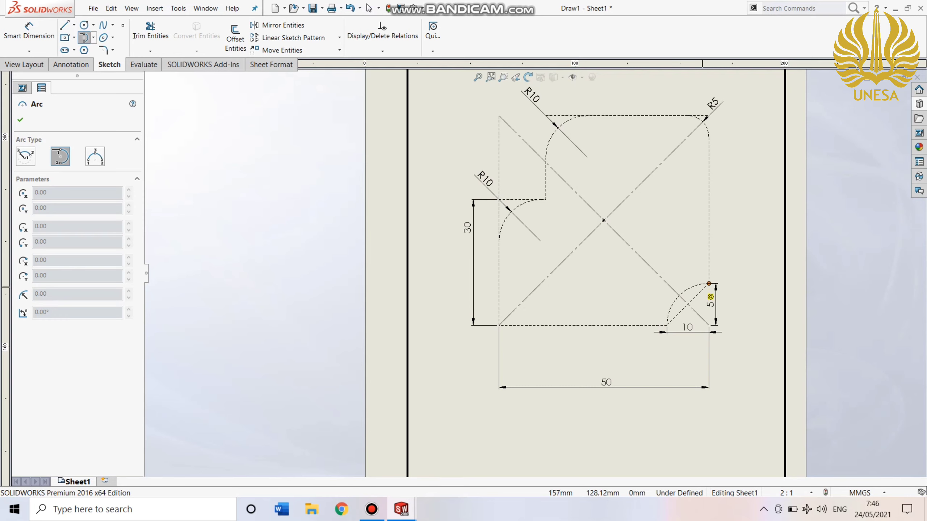
pyautogui.click(709, 284)
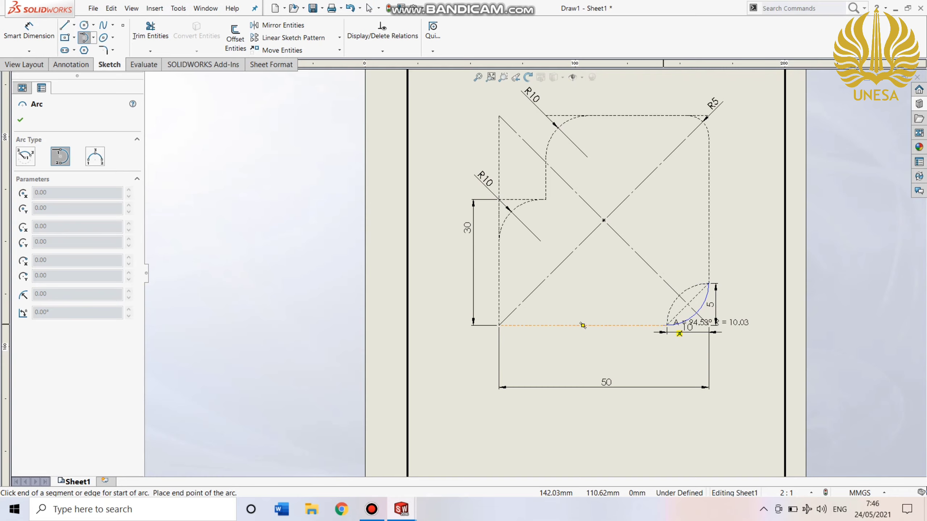
pyautogui.click(663, 325)
pyautogui.press('Escape')
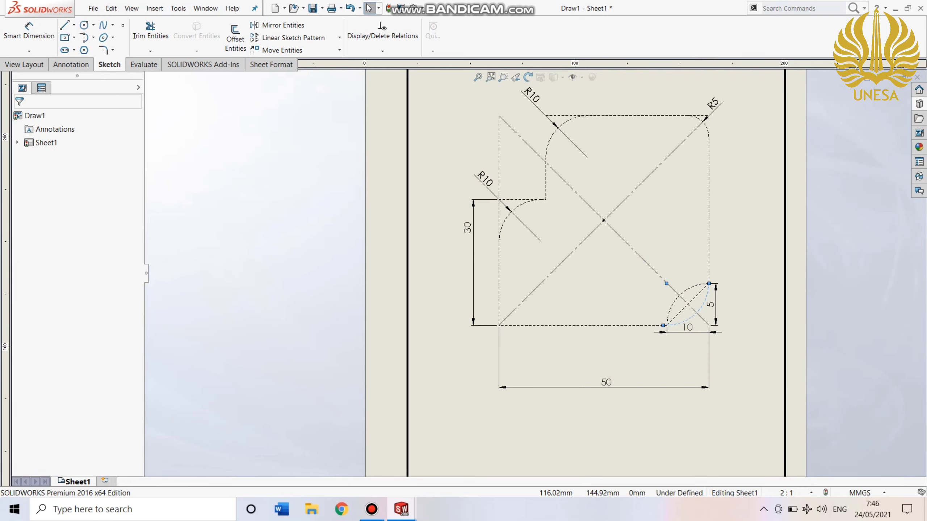
# Trim away the inward-curving arc at the chamfered corner with Power trim, keeping the outward arc and the chamfer line.
pyautogui.click(150, 31)
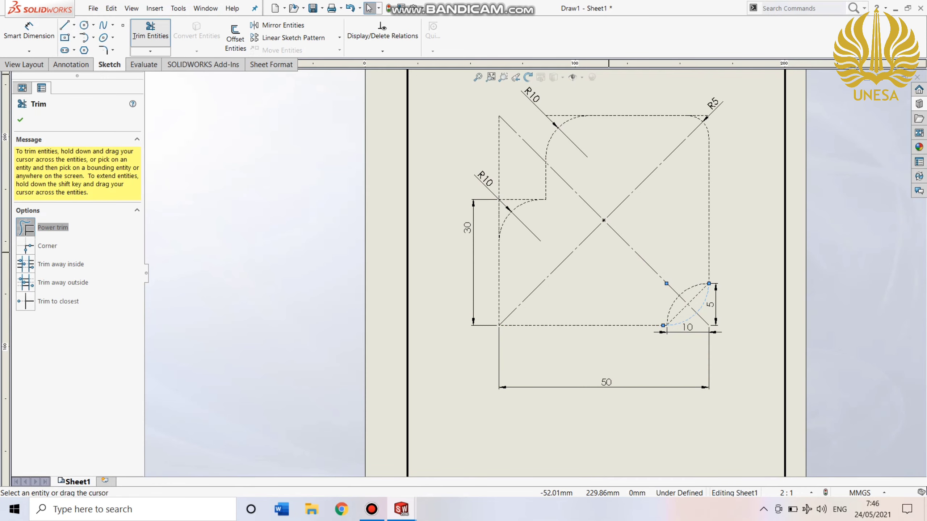
pyautogui.scroll(2, 656, 276)
pyautogui.scroll(-7, 656, 276)
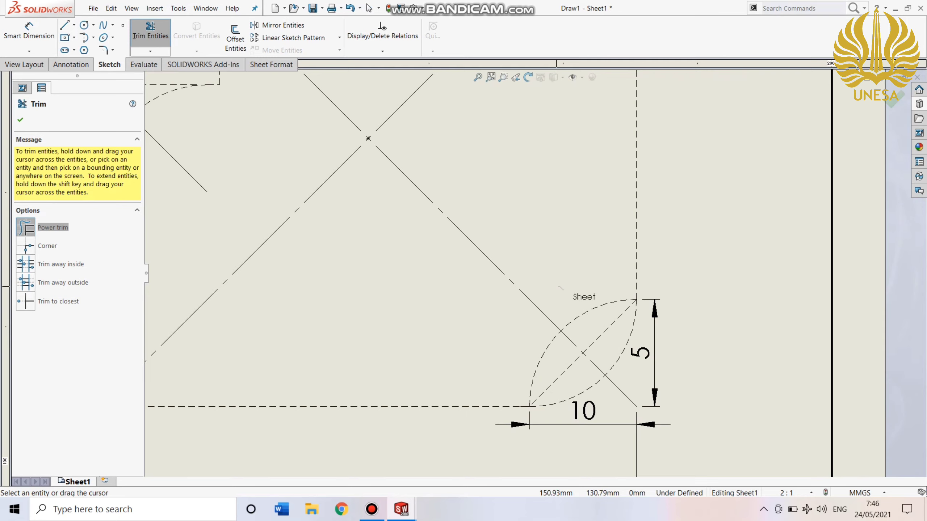
pyautogui.moveTo(512, 323); pyautogui.dragTo(550, 349)
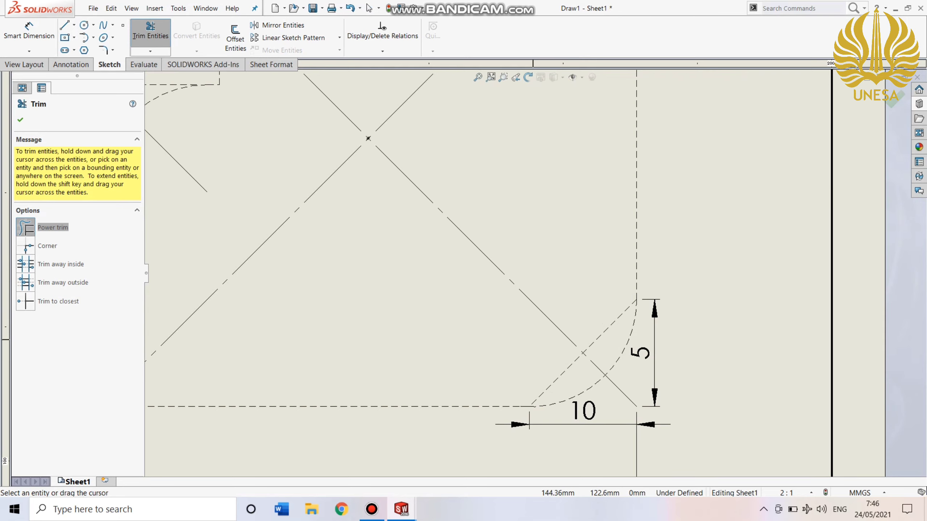
pyautogui.moveTo(534, 340); pyautogui.dragTo(558, 359)
pyautogui.press('f')
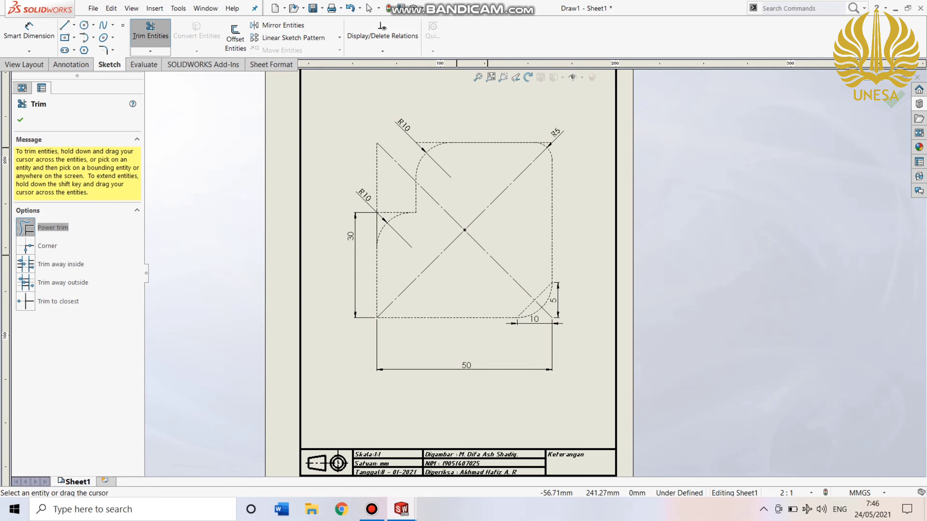
pyautogui.click(20, 120)
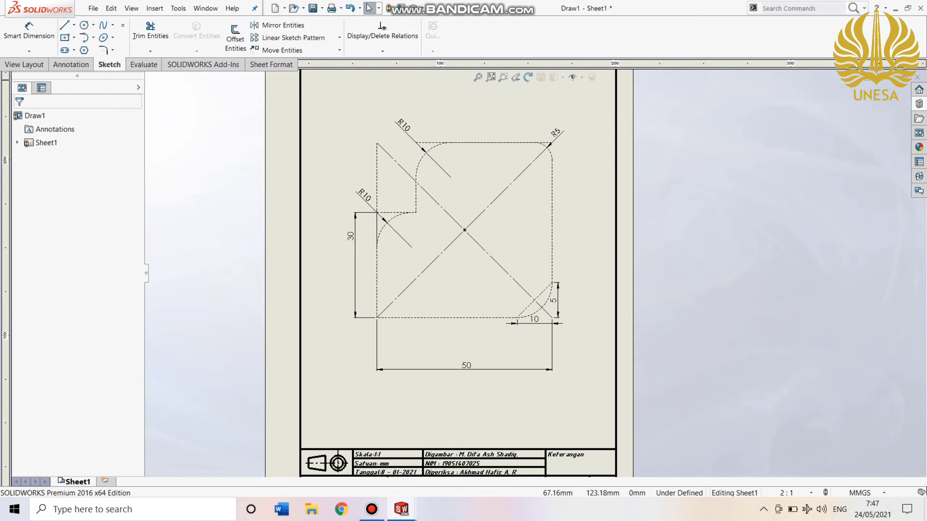
# Add a driven vertical dimension from the lower-left corner to the lower end of the left R10 arc, repositioning the 30 mm dimension beside it.
pyautogui.moveTo(351, 236)
pyautogui.mouseDown()
pyautogui.moveTo(357, 256)
pyautogui.moveTo(353, 249)
pyautogui.mouseUp()
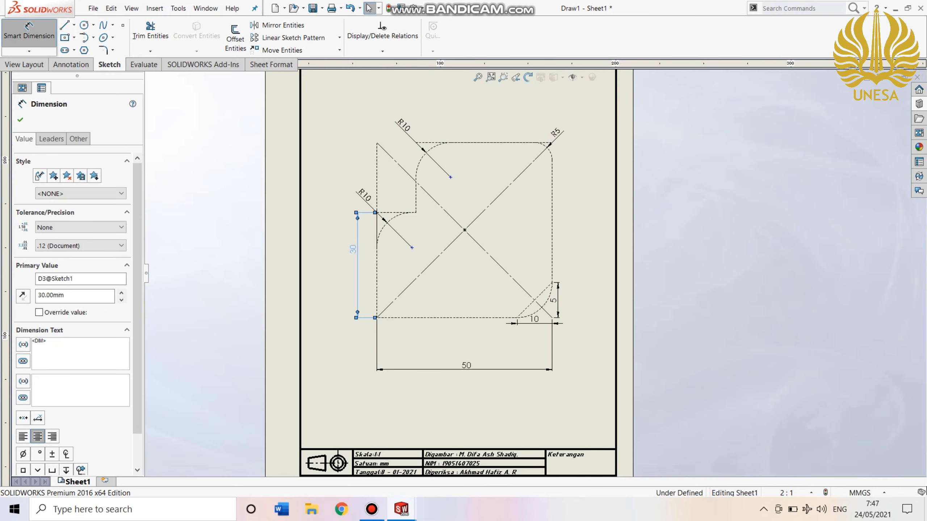
pyautogui.click(29, 31)
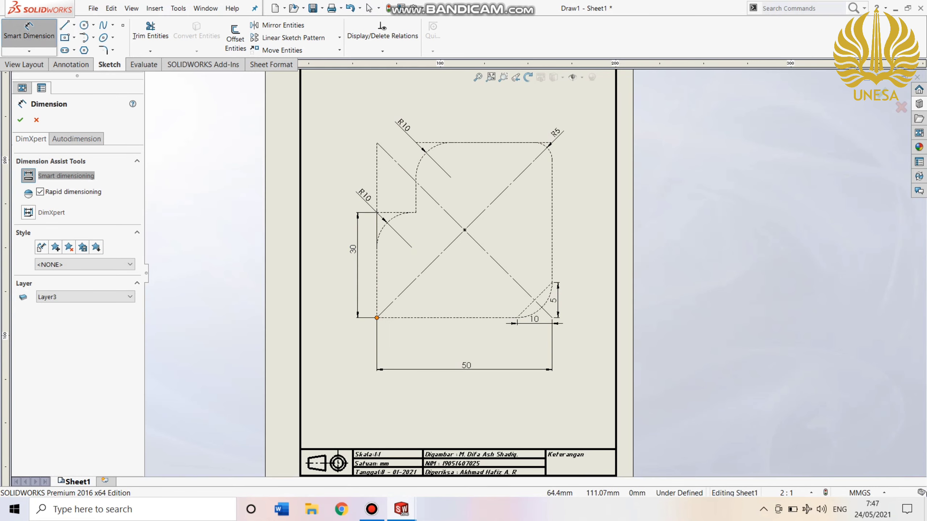
pyautogui.click(376, 318)
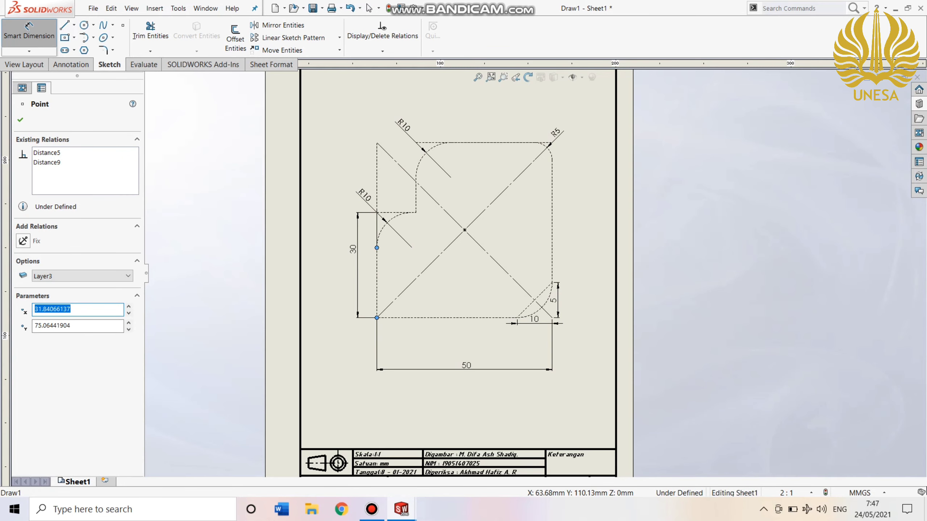
pyautogui.click(377, 247)
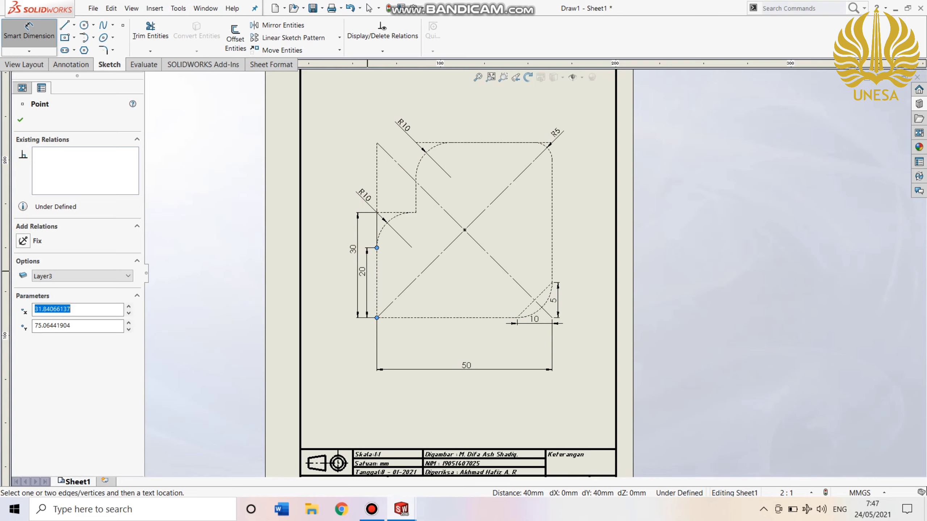
pyautogui.click(370, 276)
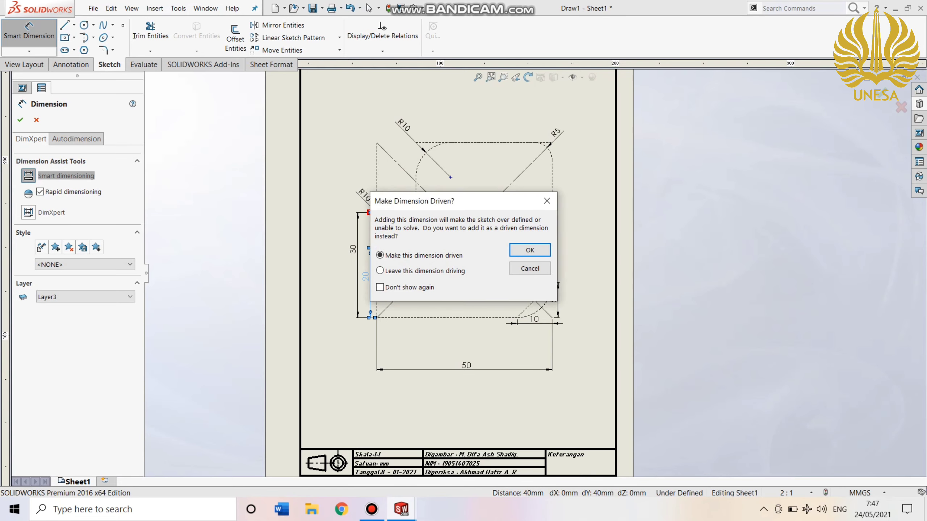
pyautogui.press('Return')
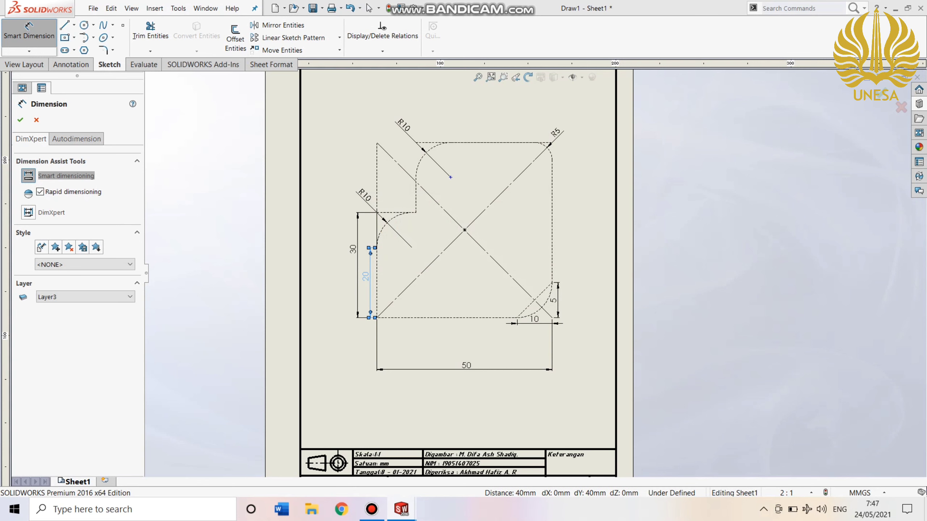
pyautogui.moveTo(353, 250)
pyautogui.mouseDown()
pyautogui.moveTo(347, 285)
pyautogui.moveTo(352, 263)
pyautogui.mouseUp()
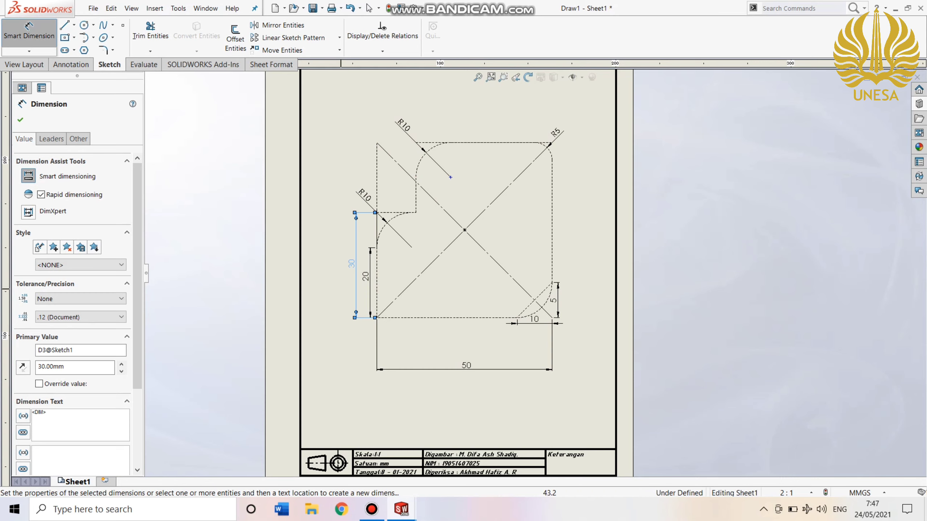
# Dimension the vertical distance from the lower-left corner to the lower end of the upper R10 fillet, placing it outside the 30 mm dimension.
pyautogui.click(377, 318)
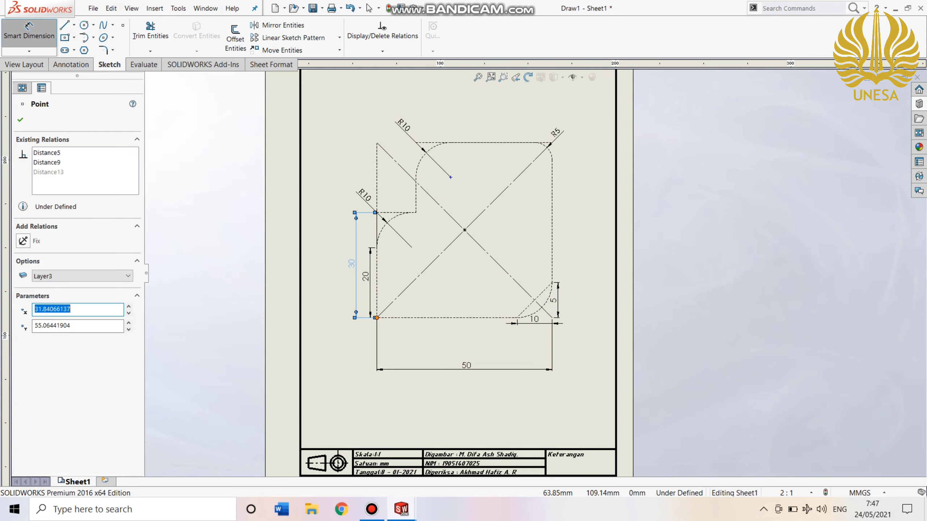
pyautogui.click(415, 178)
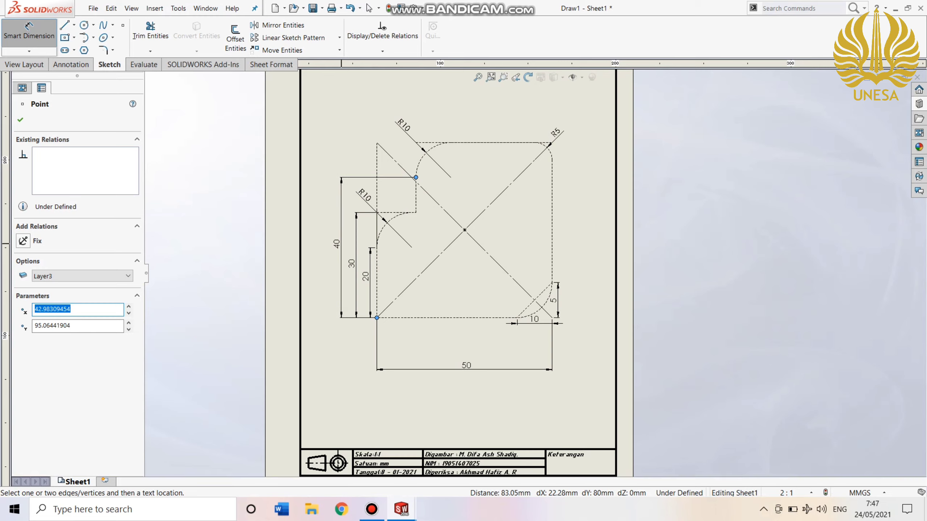
pyautogui.click(341, 244)
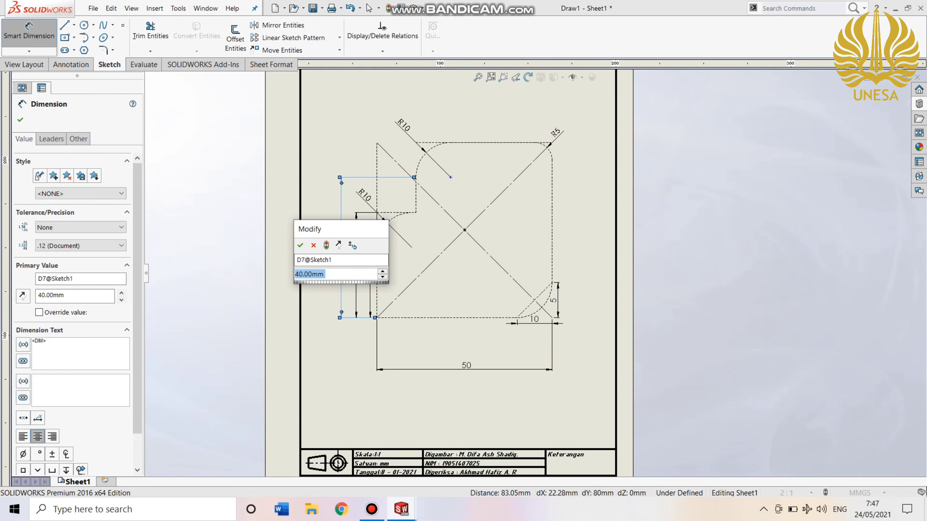
pyautogui.press('Return')
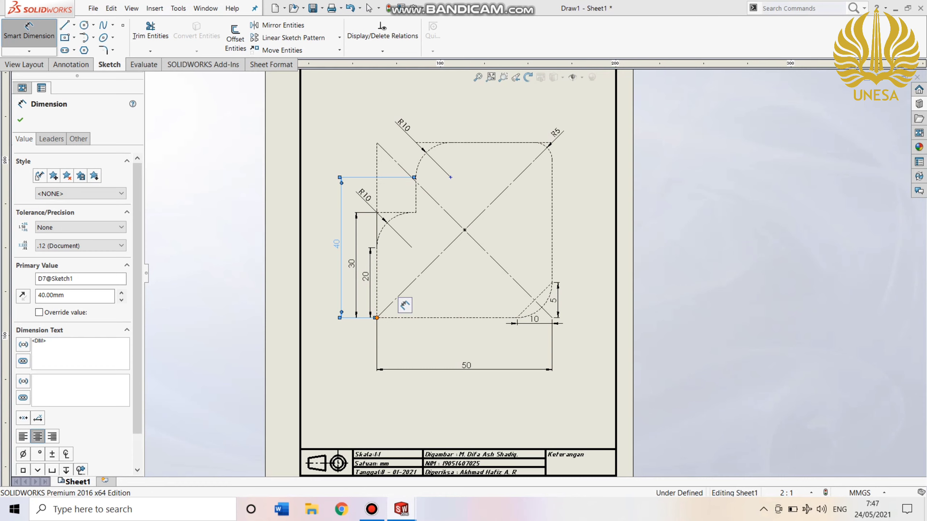
# Add a driven vertical dimension for the profile's full height, from the lower-left corner to the upper edge's left endpoint, as the outermost dimension.
pyautogui.click(376, 318)
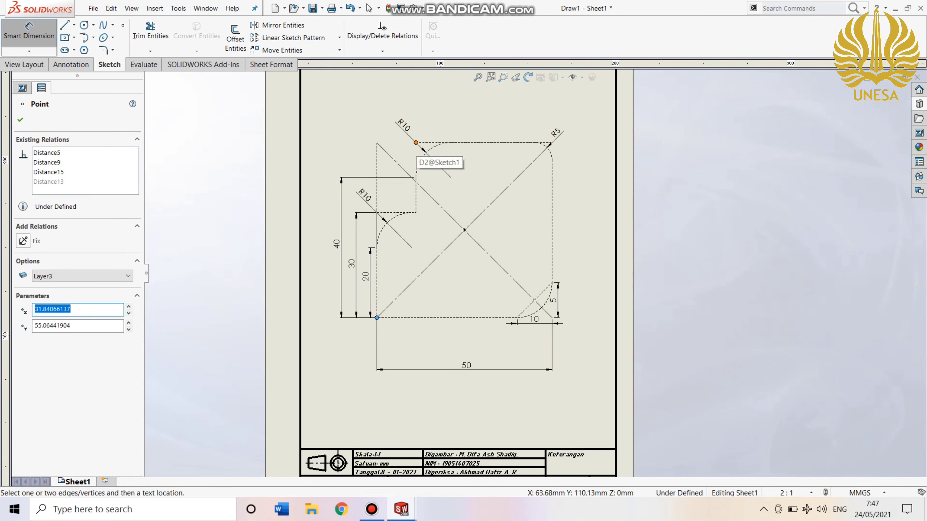
pyautogui.click(416, 142)
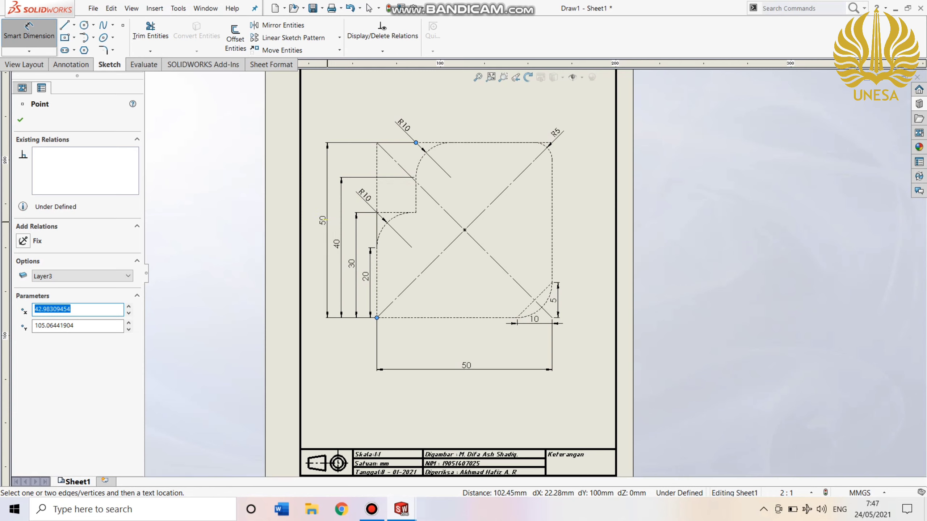
pyautogui.click(324, 220)
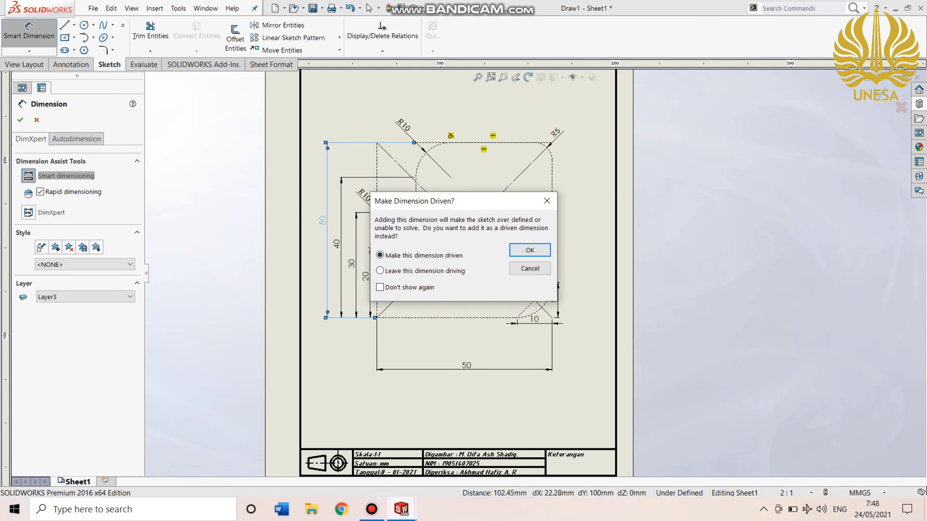
pyautogui.click(530, 251)
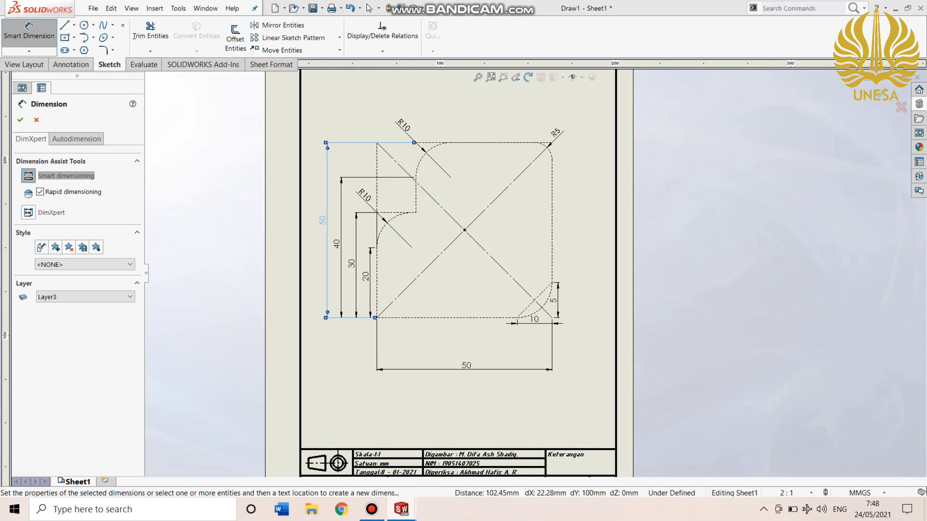
pyautogui.press('Escape')
pyautogui.press('Escape')
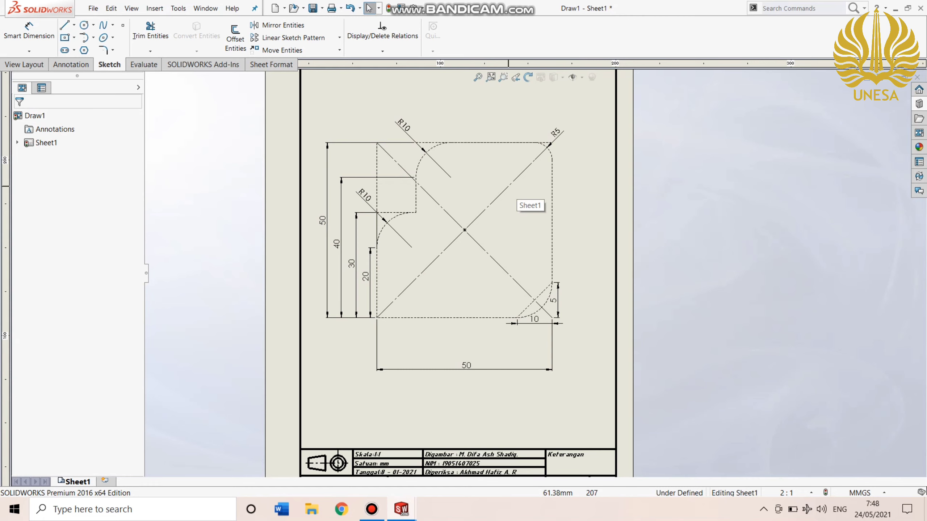
pyautogui.click(150, 33)
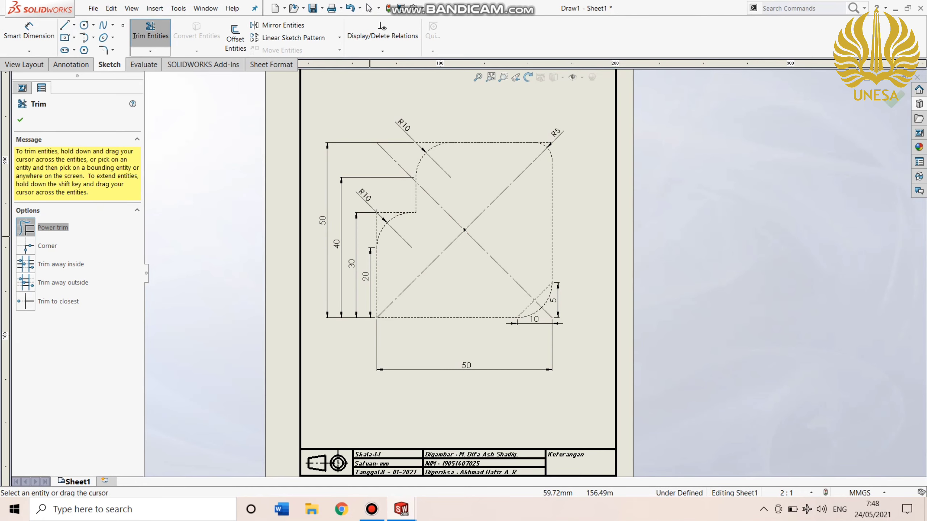
pyautogui.scroll(4, 376, 240)
pyautogui.scroll(-7, 387, 208)
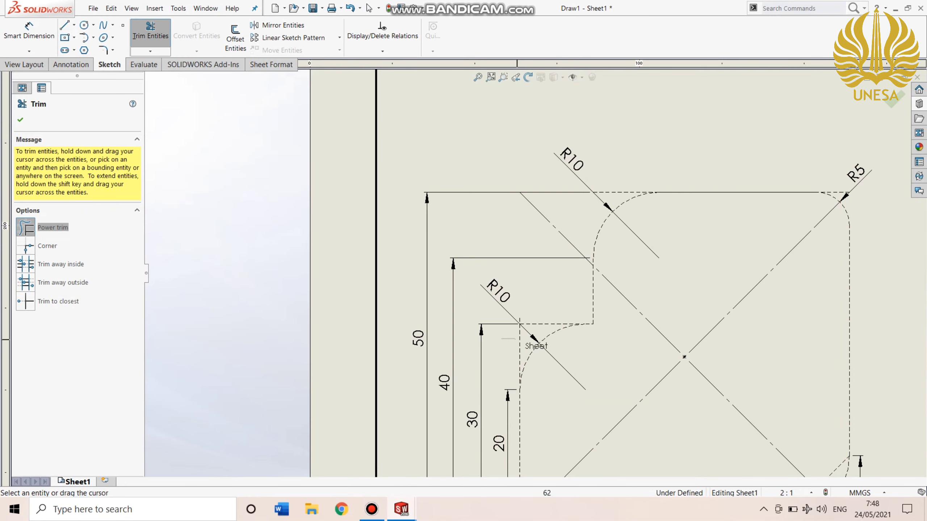
pyautogui.scroll(3, 512, 267)
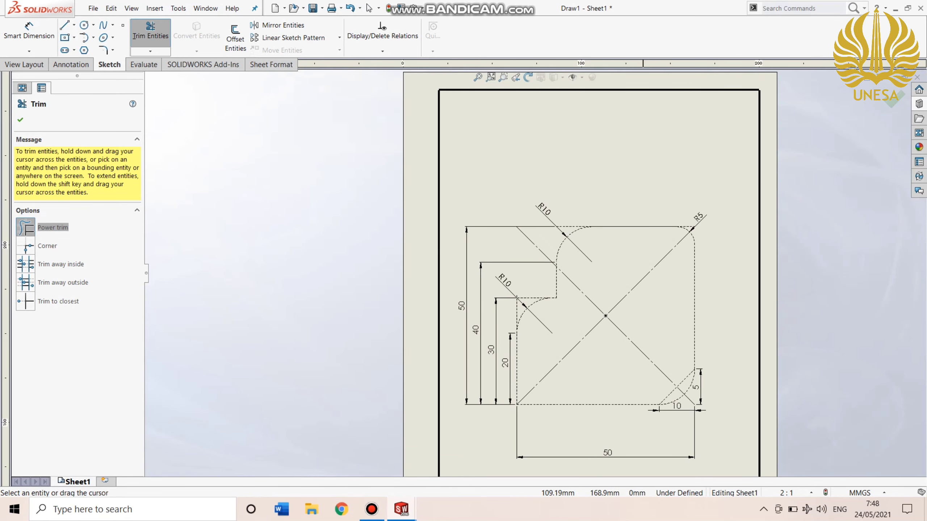
pyautogui.scroll(-2, 751, 218)
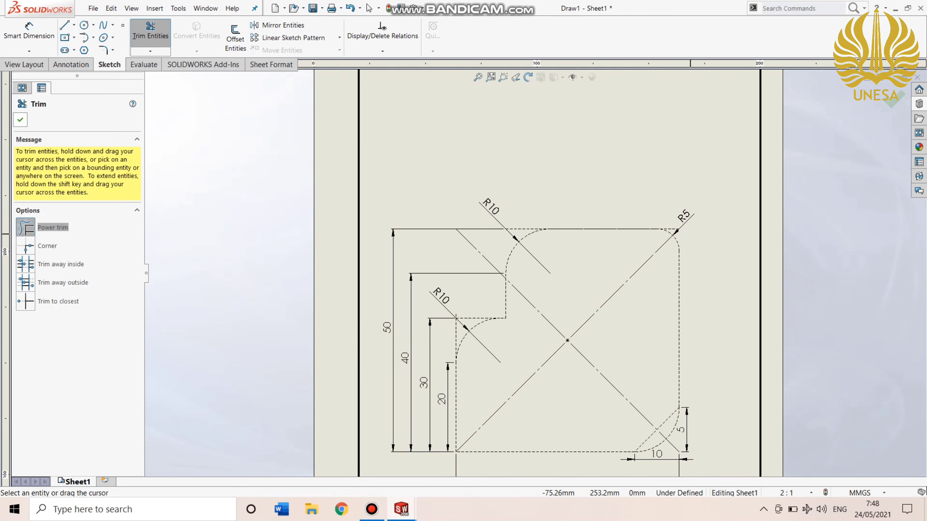
pyautogui.press('Escape')
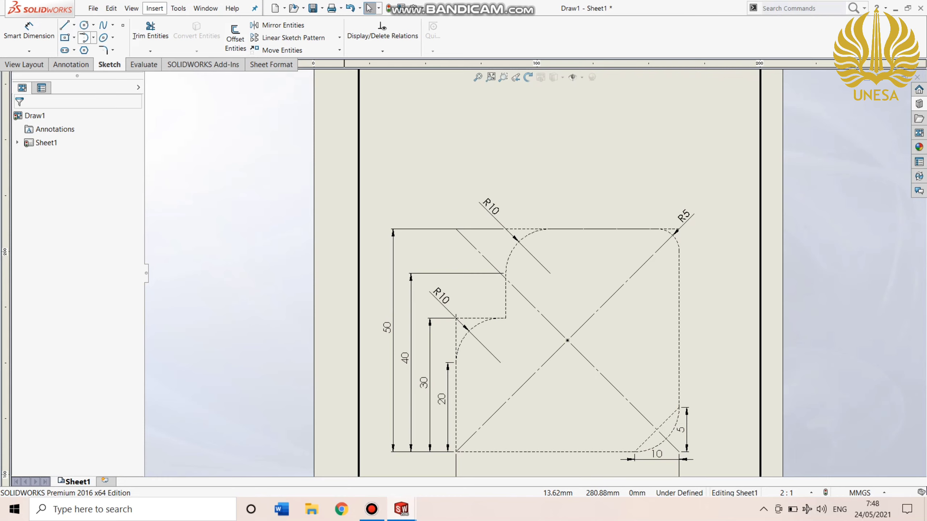
# Sketch a horizontal line about 16 mm long on the upper edge, starting at the end of the upper R10 fillet.
pyautogui.click(64, 25)
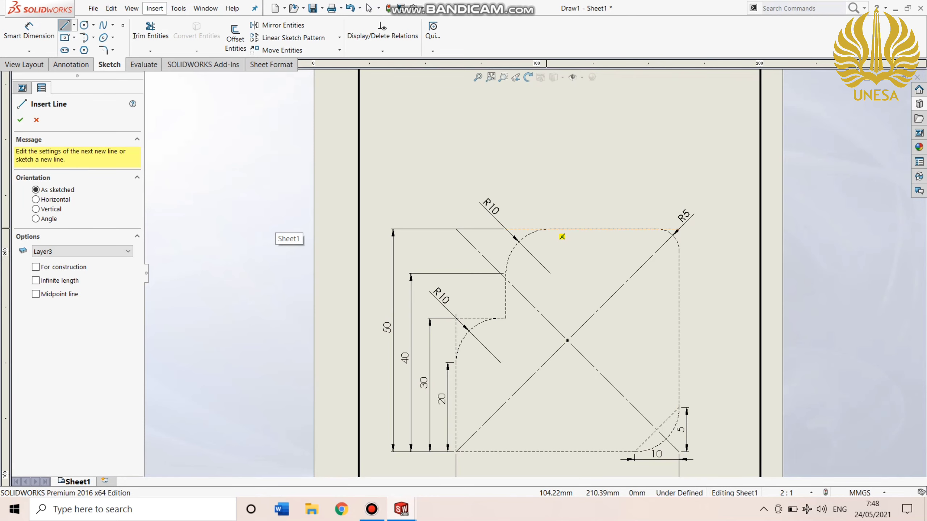
pyautogui.click(551, 229)
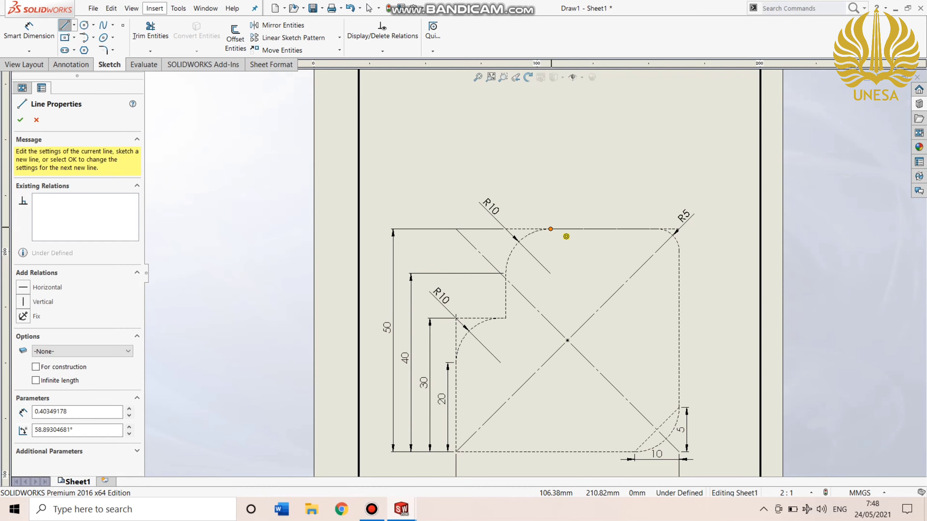
pyautogui.click(623, 229)
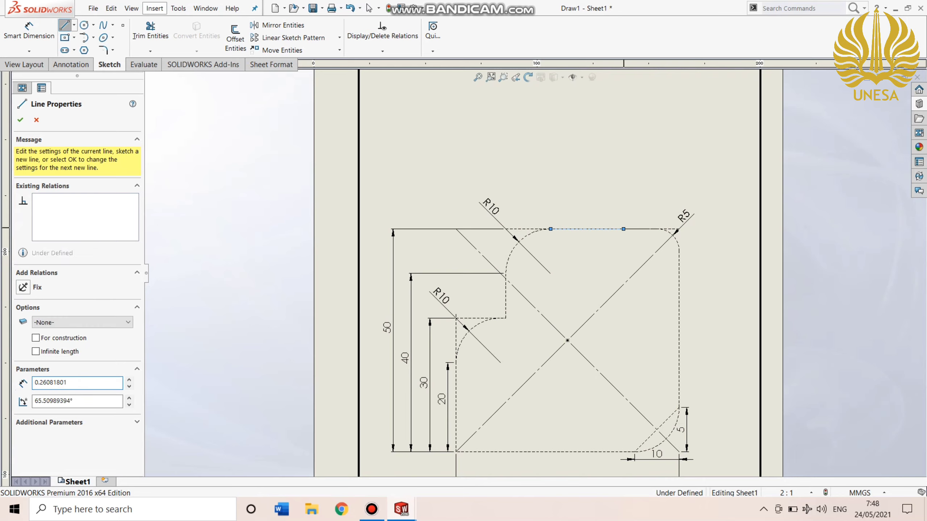
pyautogui.press('Escape')
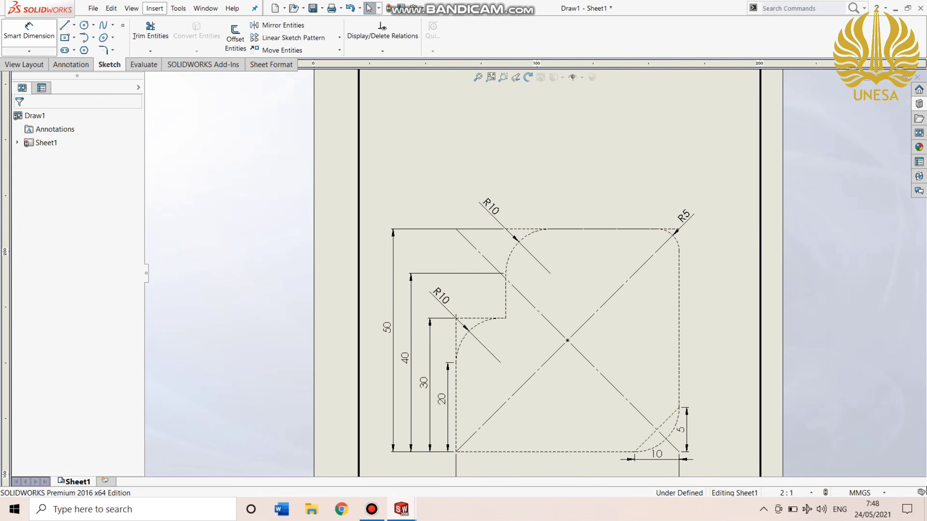
# Dimension the new line's length above the upper edge and set it to 15 mm.
pyautogui.click(29, 33)
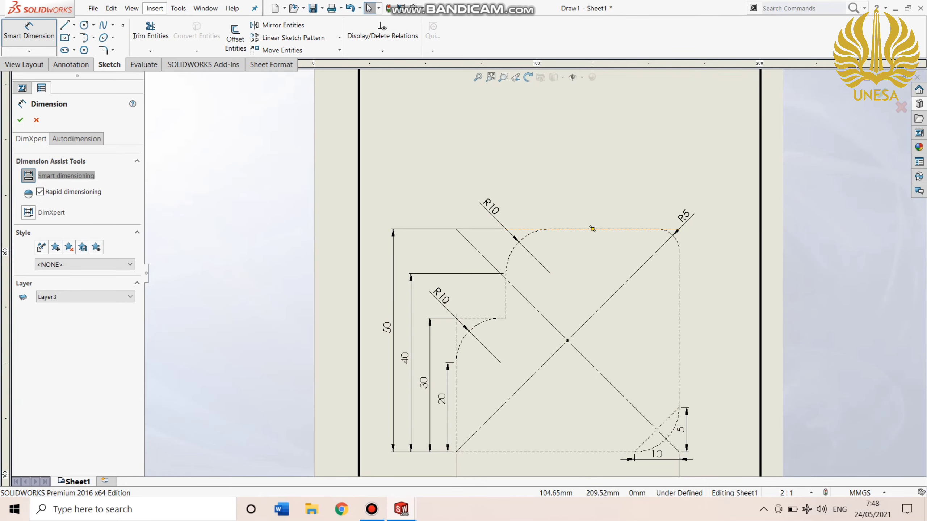
pyautogui.click(550, 229)
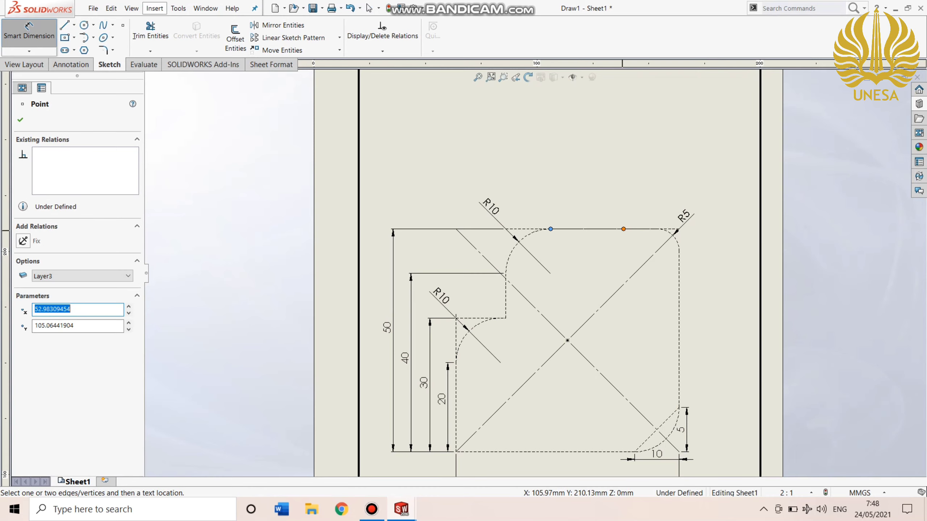
pyautogui.click(623, 229)
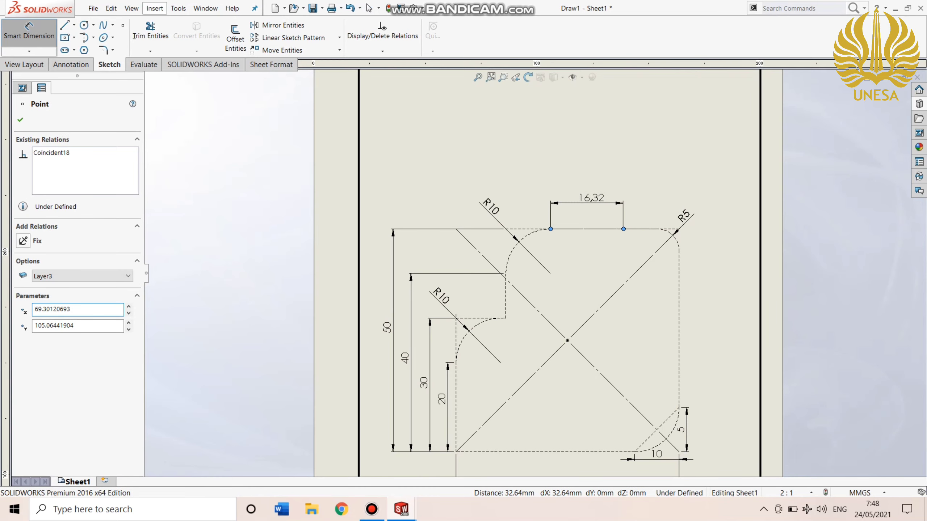
pyautogui.click(591, 198)
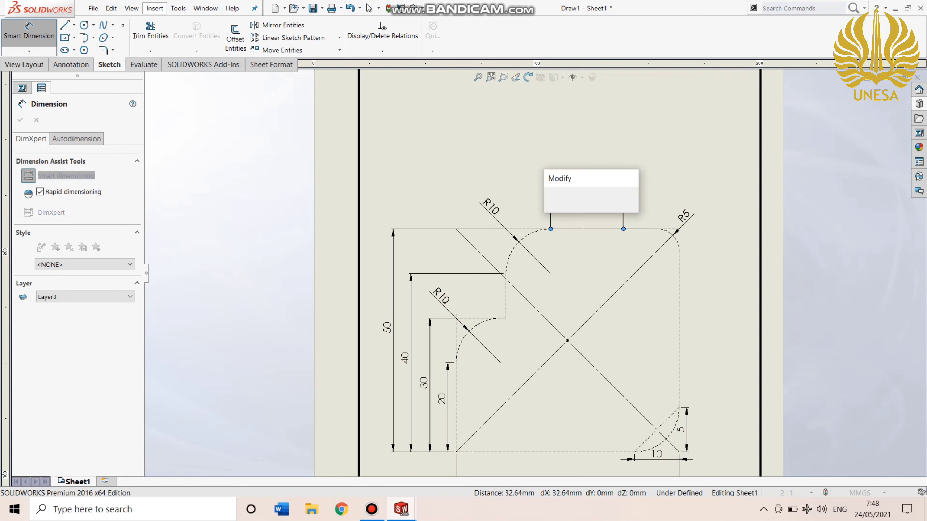
pyautogui.write('15')
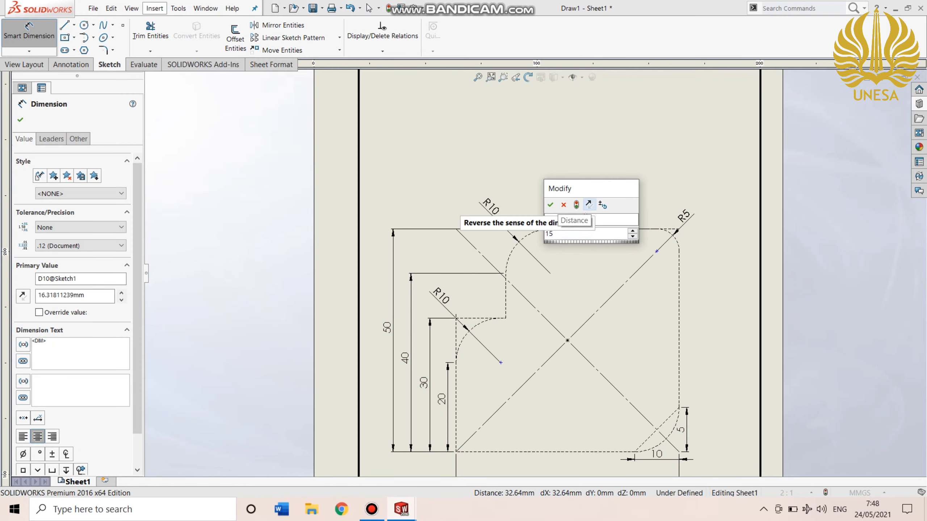
pyautogui.press('Return')
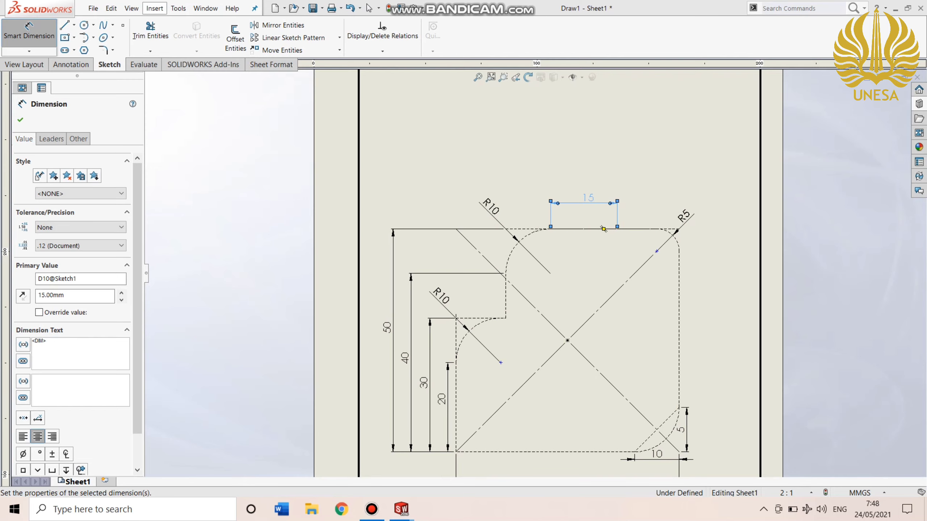
# Sketch an about 14 mm horizontal line inward from the R5 fillet's lower end, and a 5 mm vertical line up to the 15 mm line's endpoint.
pyautogui.click(64, 25)
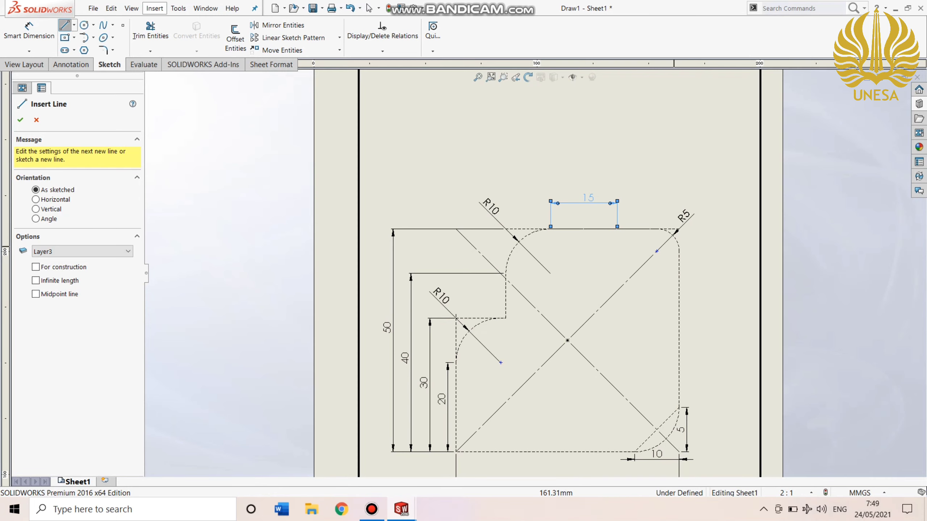
pyautogui.click(679, 251)
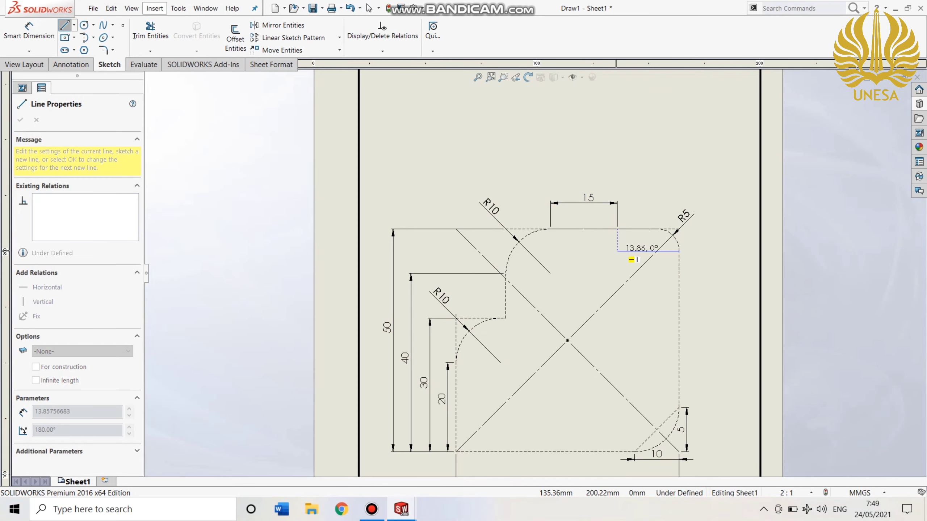
pyautogui.click(616, 251)
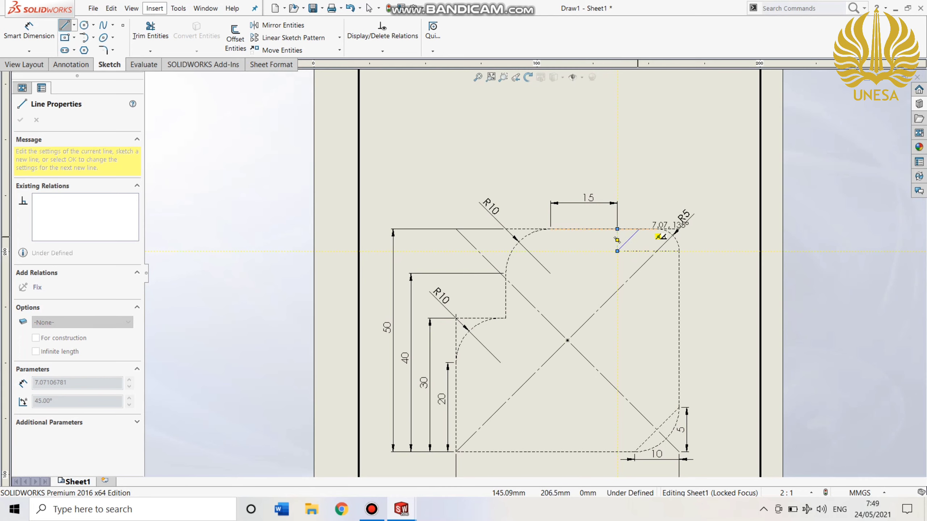
pyautogui.click(617, 229)
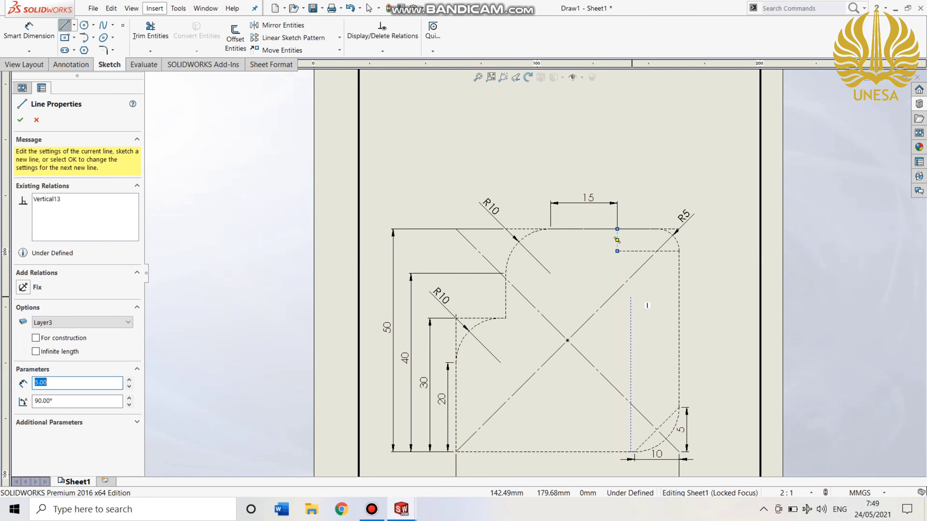
pyautogui.press('Escape')
# Add a driven vertical dimension between the R5 fillet's lower end and the upper-right corner point, placed beside the short vertical line.
pyautogui.click(29, 33)
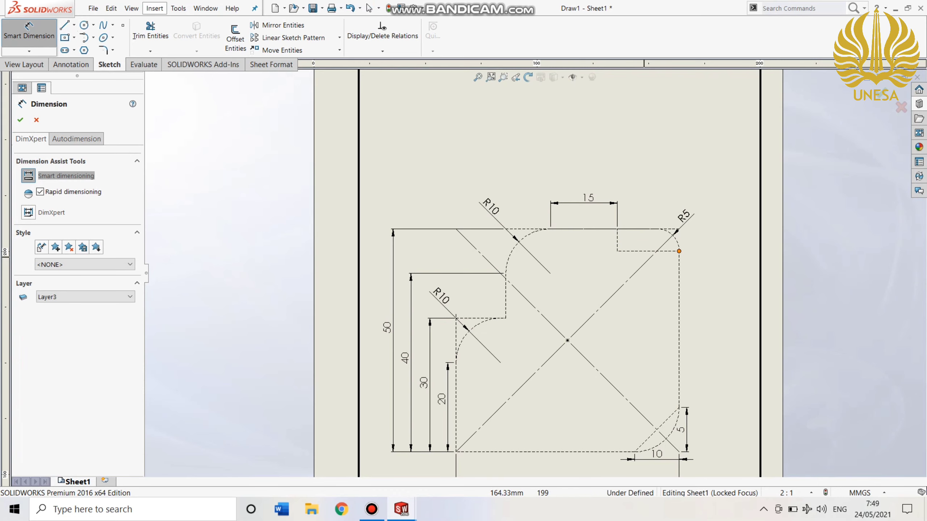
pyautogui.click(679, 251)
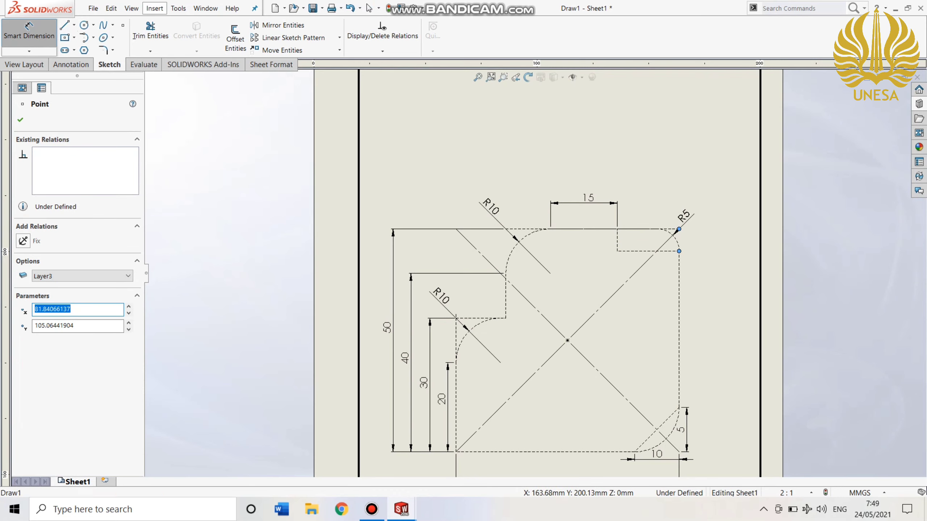
pyautogui.click(678, 229)
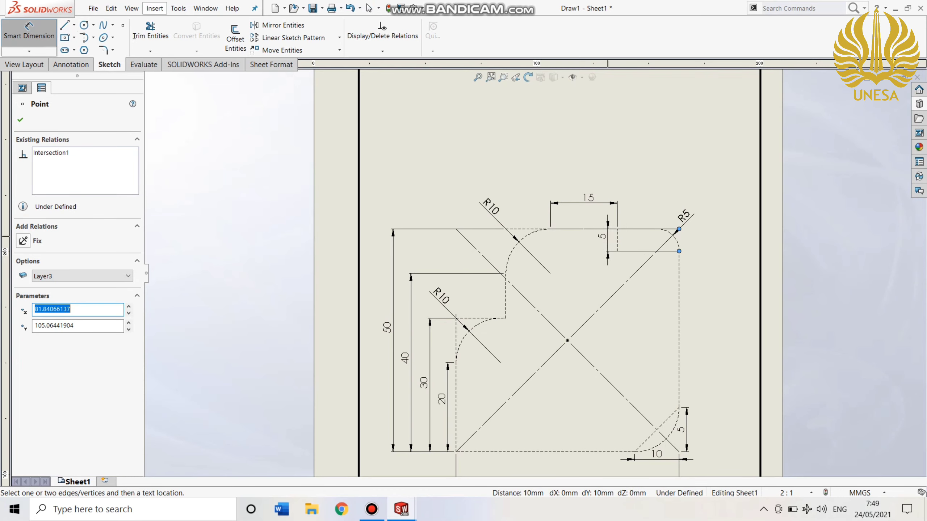
pyautogui.click(617, 240)
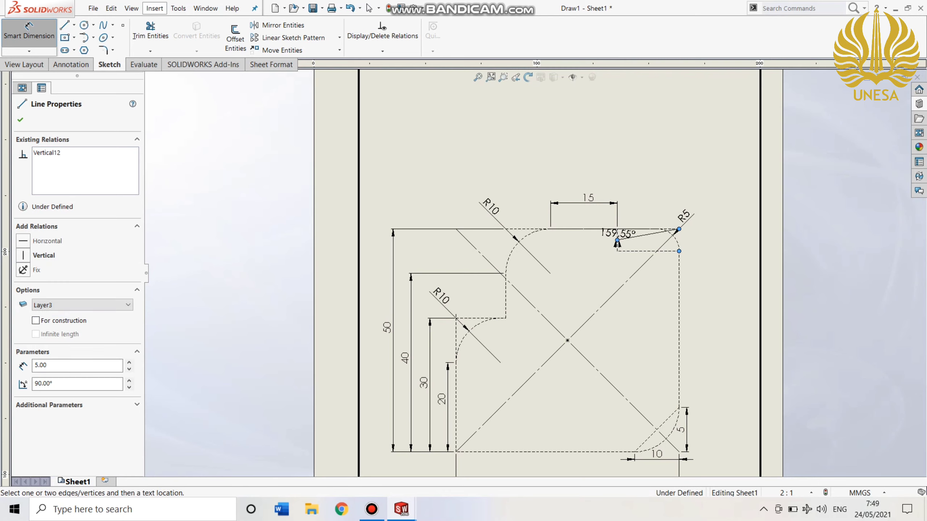
pyautogui.press('Escape')
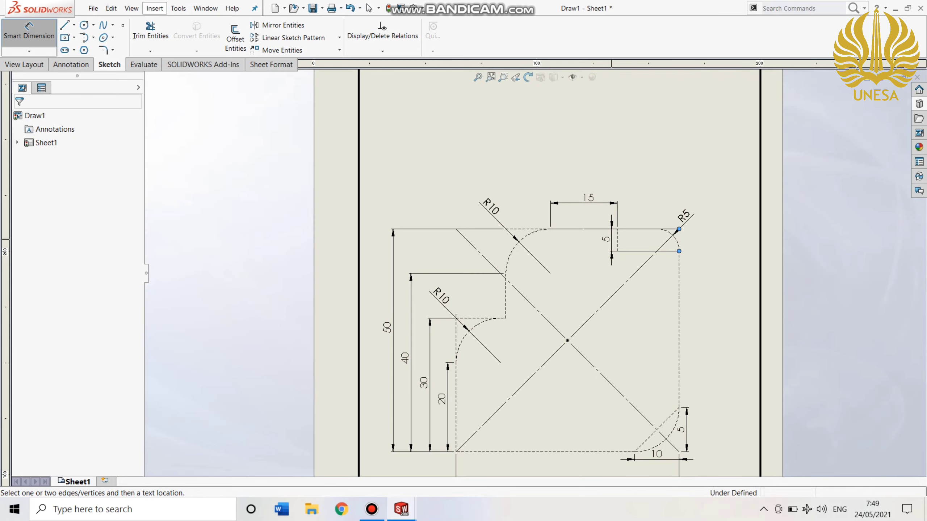
pyautogui.click(607, 239)
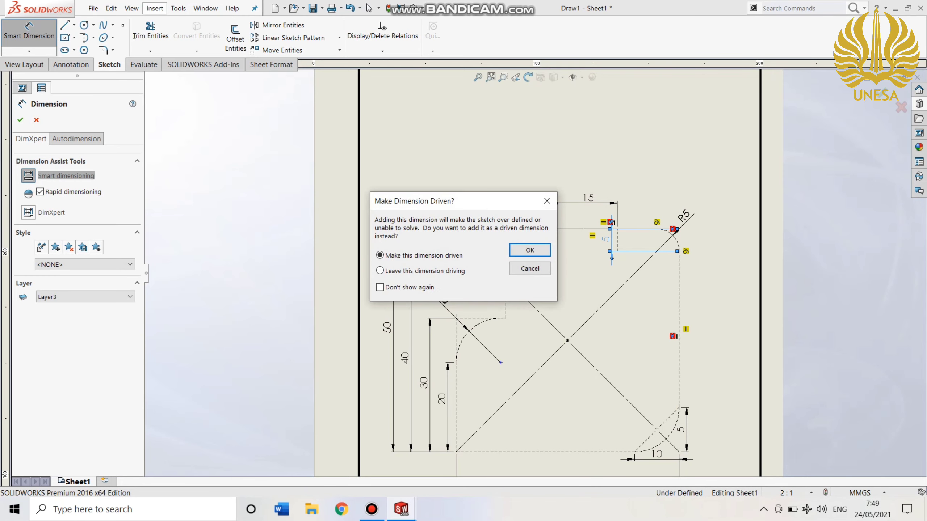
pyautogui.click(529, 250)
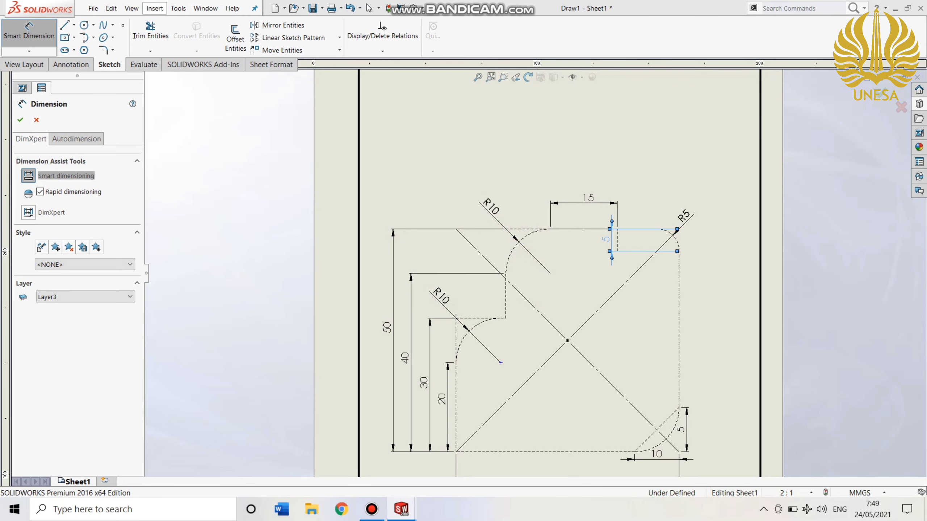
# Trim away the short vertical line below the upper edge with Power trim.
pyautogui.click(150, 32)
pyautogui.scroll(2, 638, 298)
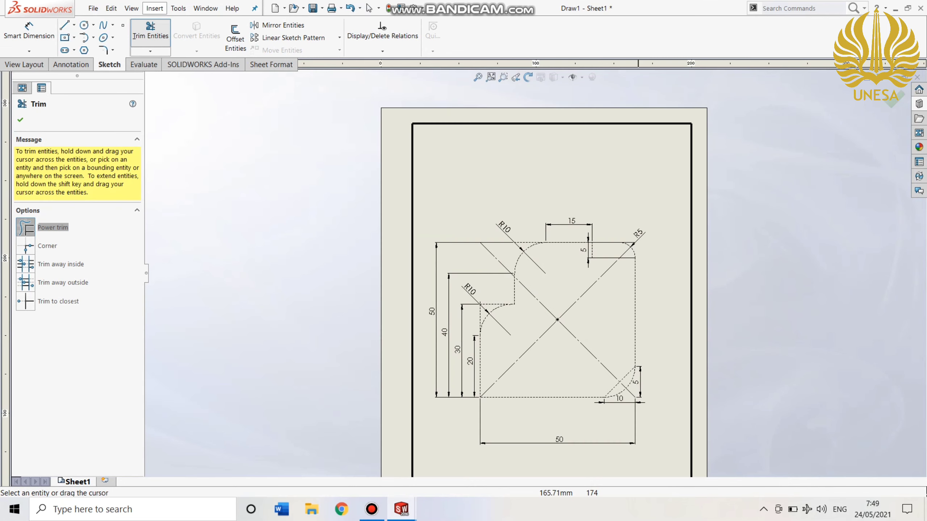
pyautogui.scroll(2, 637, 298)
pyautogui.scroll(-5, 693, 277)
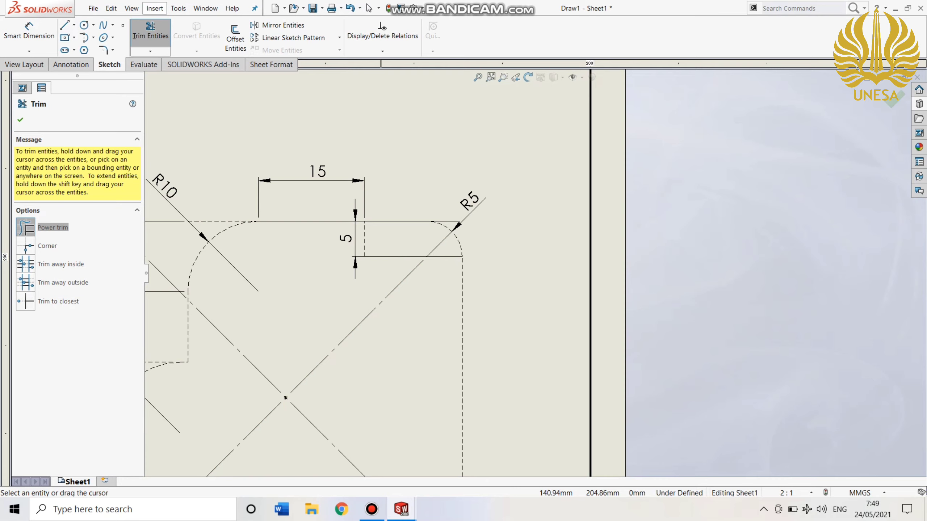
pyautogui.moveTo(381, 240); pyautogui.dragTo(360, 229)
pyautogui.click(446, 221)
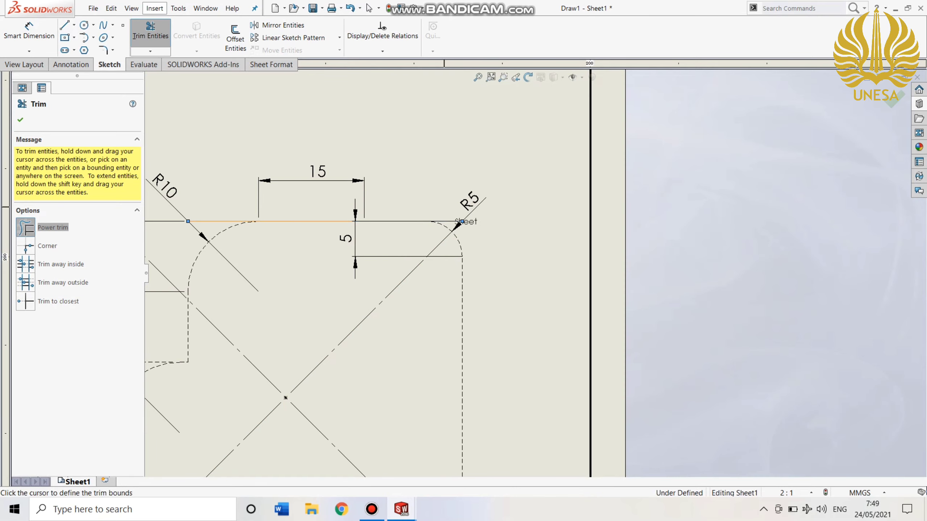
pyautogui.scroll(-3, 472, 271)
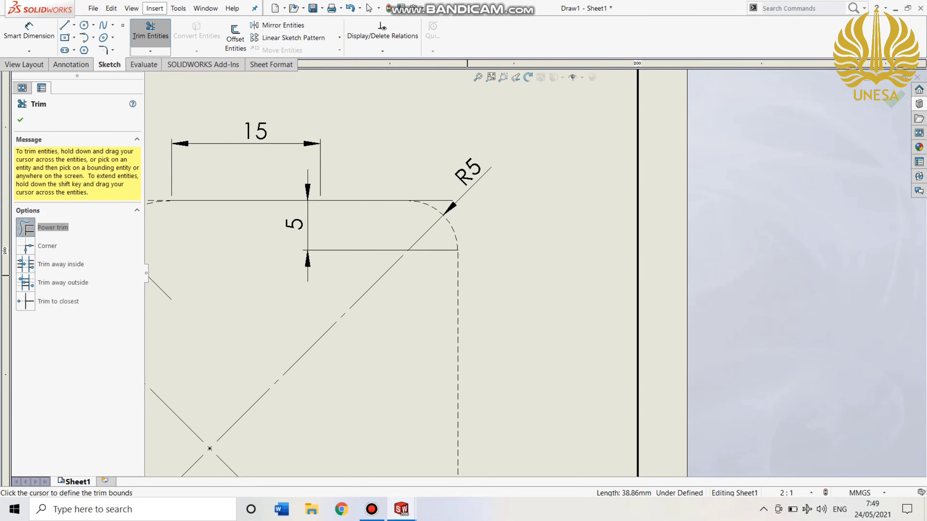
pyautogui.scroll(4, 535, 273)
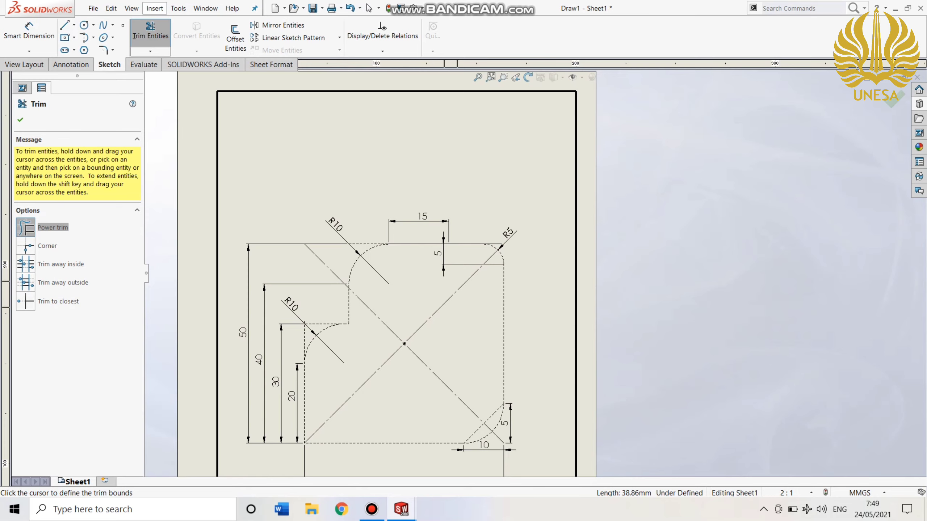
pyautogui.click(20, 119)
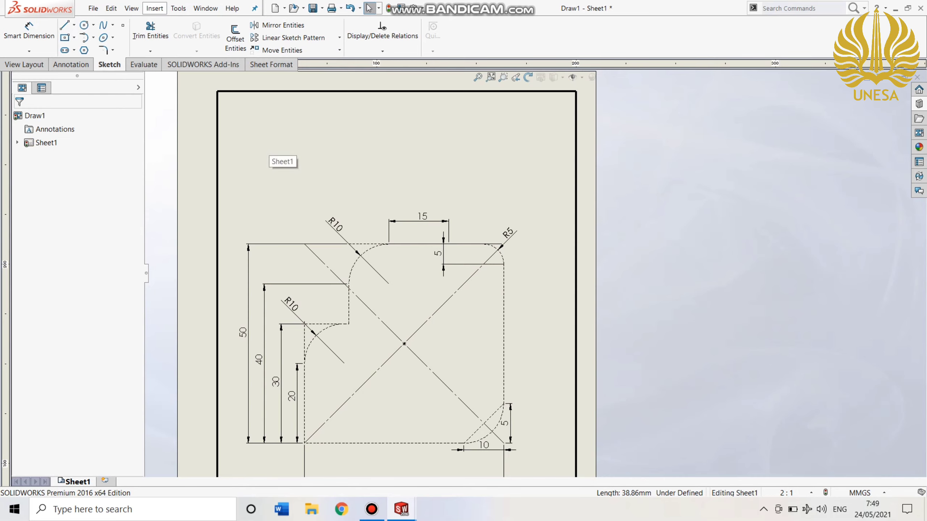
# Move the 50 mm width dimension closer to the profile's lower edge.
pyautogui.scroll(-1, 356, 277)
pyautogui.scroll(2, 440, 277)
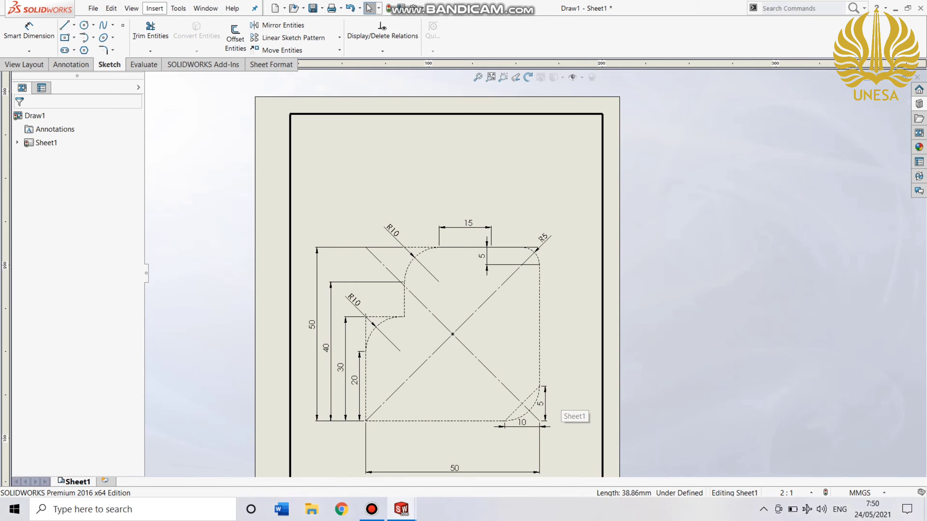
pyautogui.moveTo(455, 469); pyautogui.dragTo(458, 451)
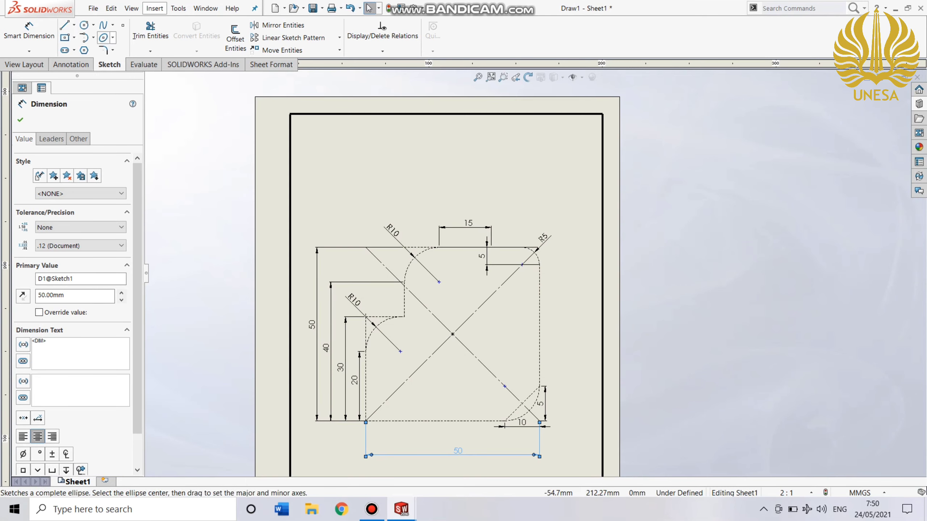
# Sketch a 10 mm horizontal line inward from the lower R10 fillet's upper end, and a 20 mm vertical line up to the upper edge.
pyautogui.click(64, 25)
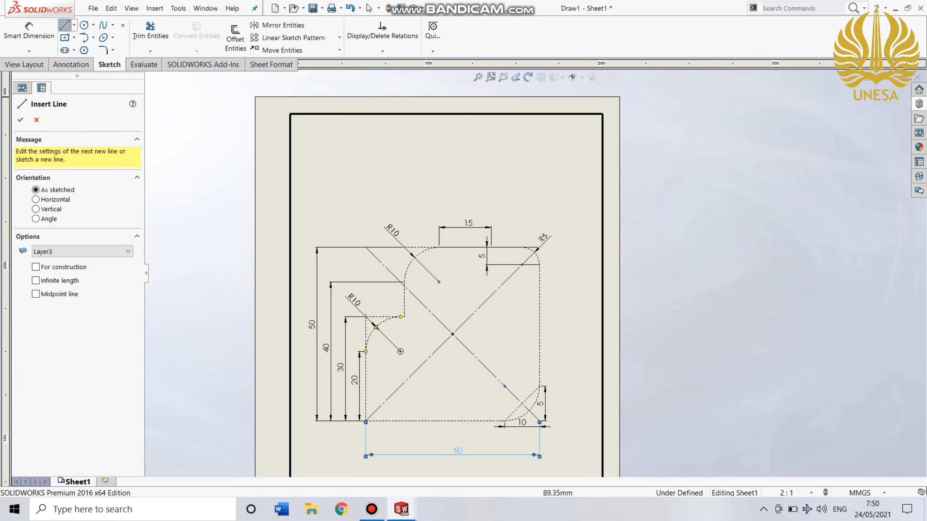
pyautogui.click(401, 317)
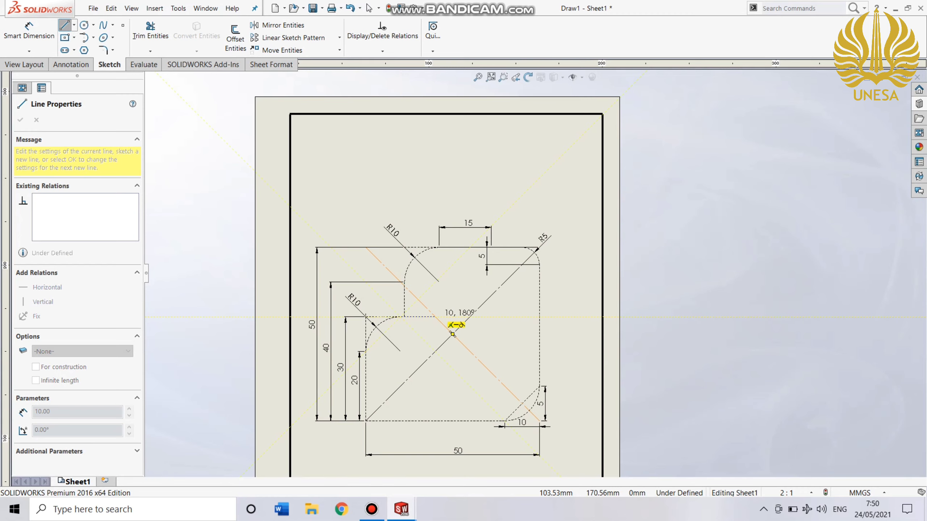
pyautogui.doubleClick(453, 334)
pyautogui.click(435, 317)
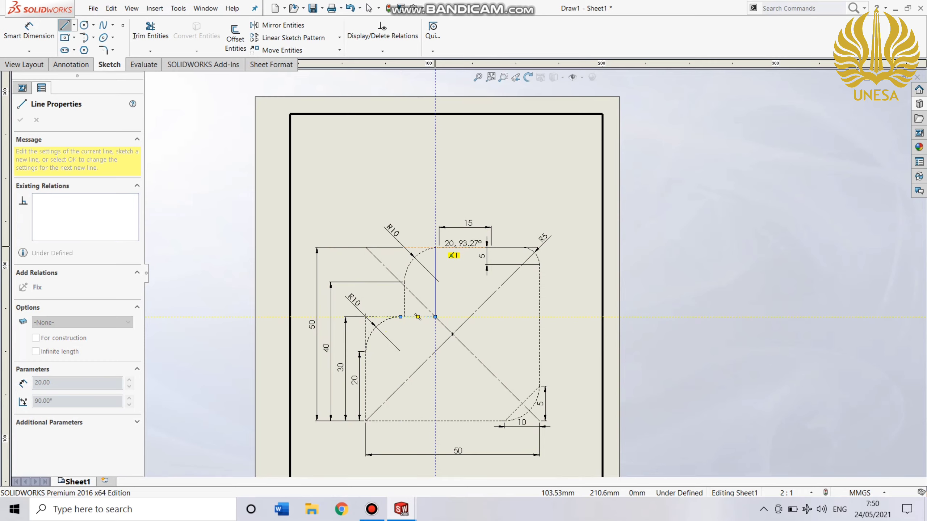
pyautogui.click(436, 248)
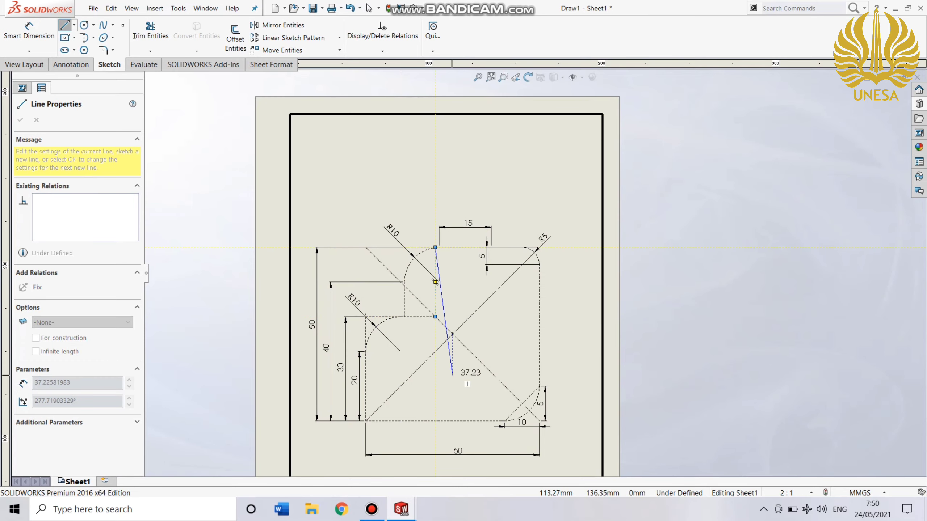
pyautogui.press('Escape')
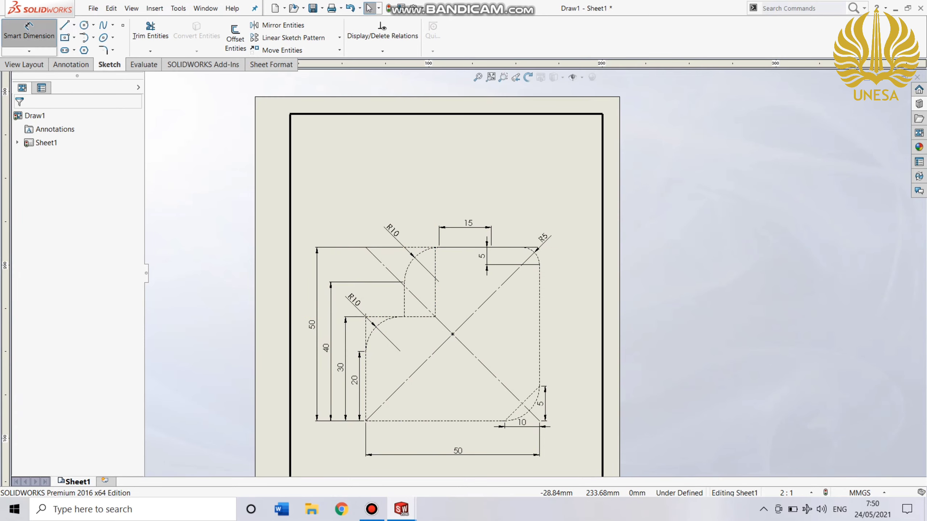
# Add a 10 mm horizontal dimension between the lower R10 fillet's upper end and the inner vertical line's lower end, placed below them.
pyautogui.click(29, 32)
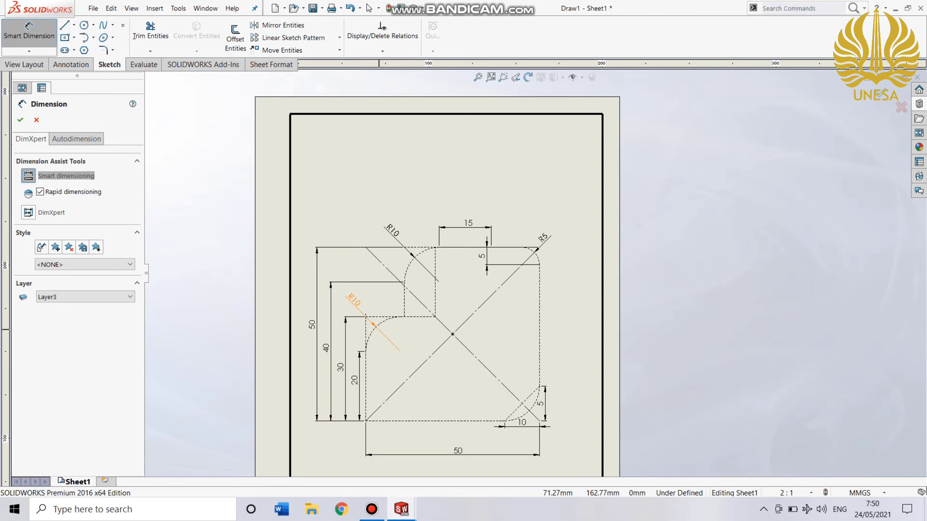
pyautogui.scroll(3, 381, 323)
pyautogui.scroll(-2, 332, 368)
pyautogui.scroll(-4, 657, 256)
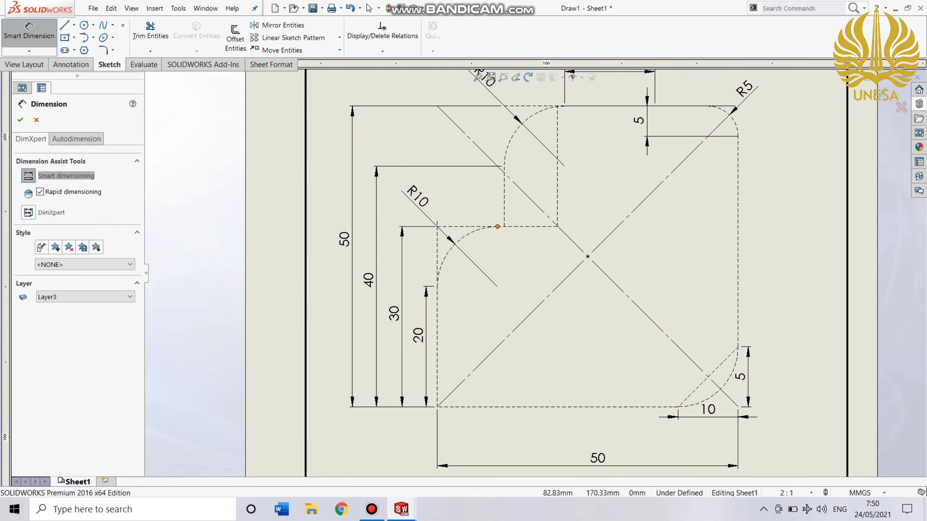
pyautogui.click(497, 226)
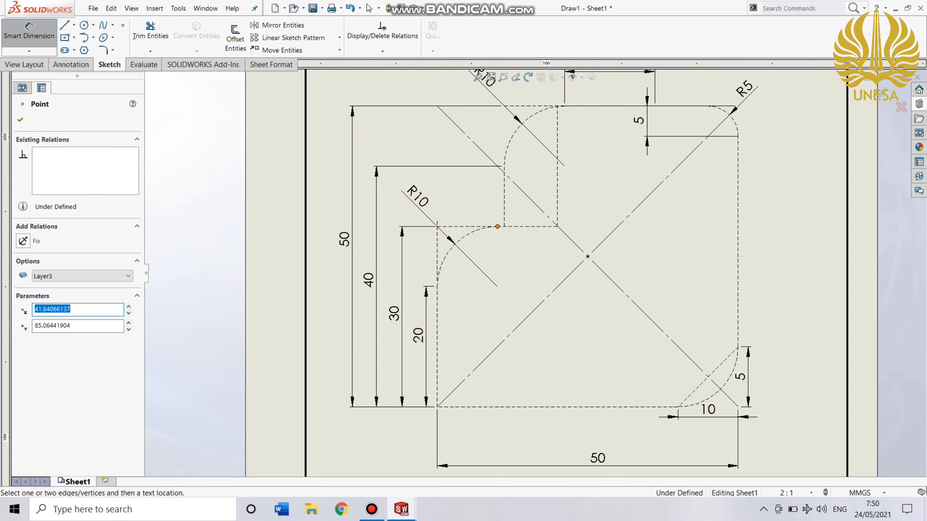
pyautogui.click(557, 227)
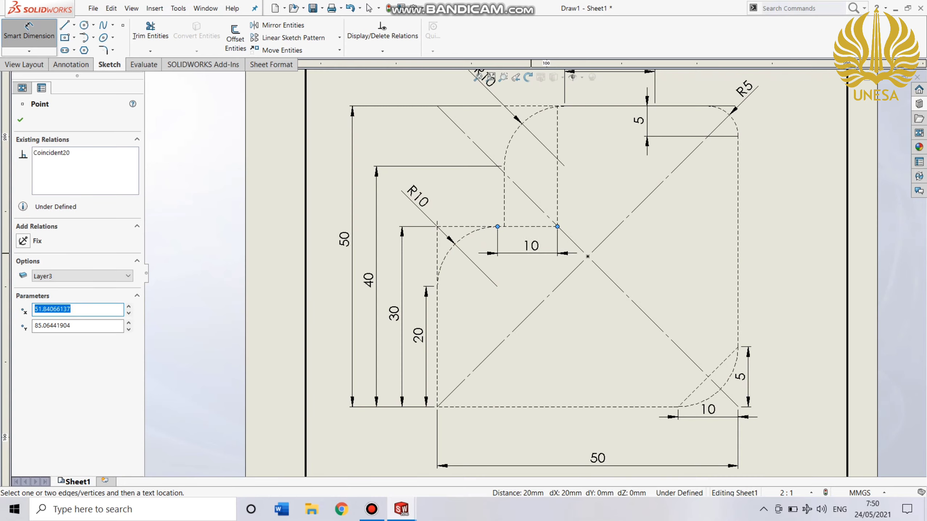
pyautogui.click(530, 254)
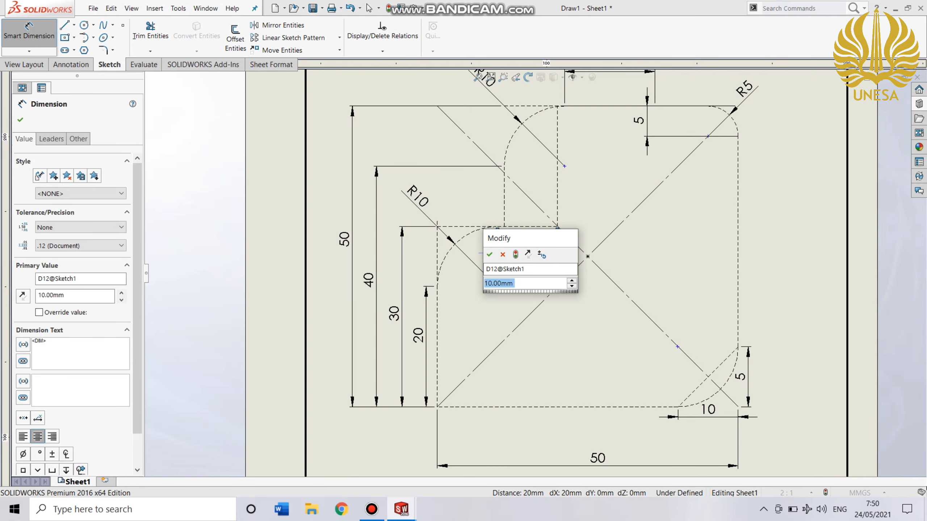
pyautogui.press('Return')
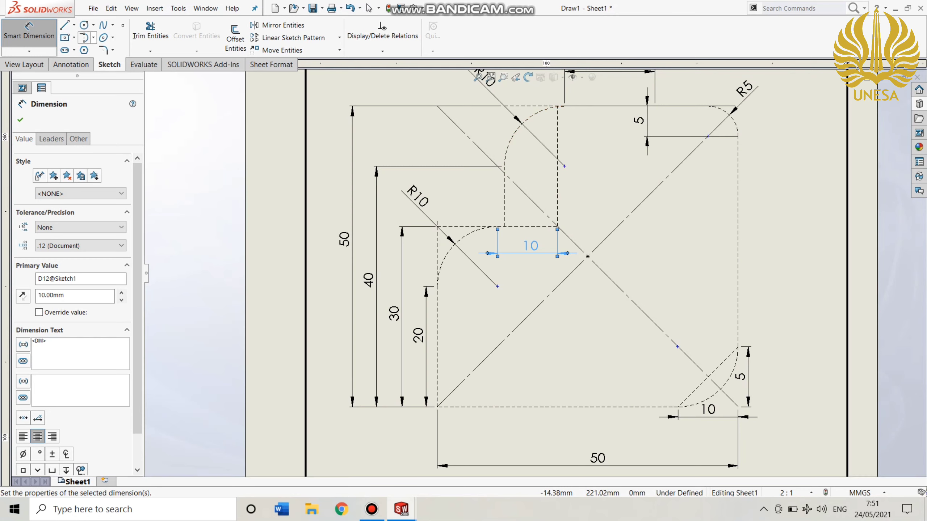
# Try to add a 20 mm sketch fillet between the inner vertical line and the upper edge.
pyautogui.click(103, 50)
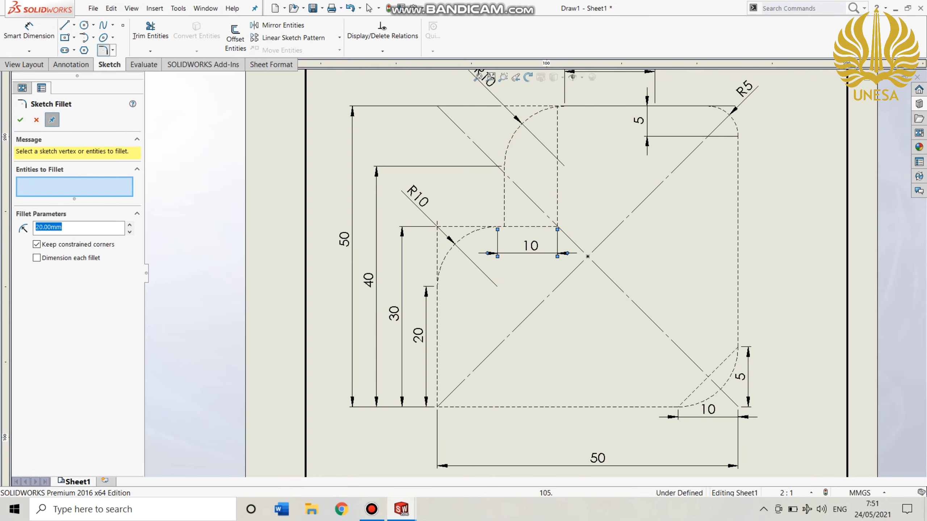
pyautogui.click(557, 146)
pyautogui.click(593, 110)
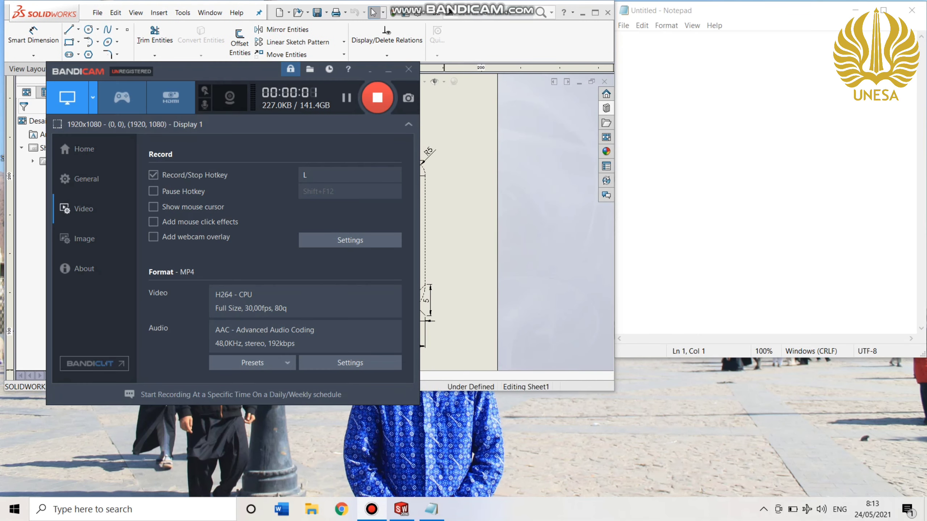
# Show the milling drawing beside Notepad, and start the program in Notepad with the separate lines 0019, G54 and G90.
pyautogui.click(470, 153)
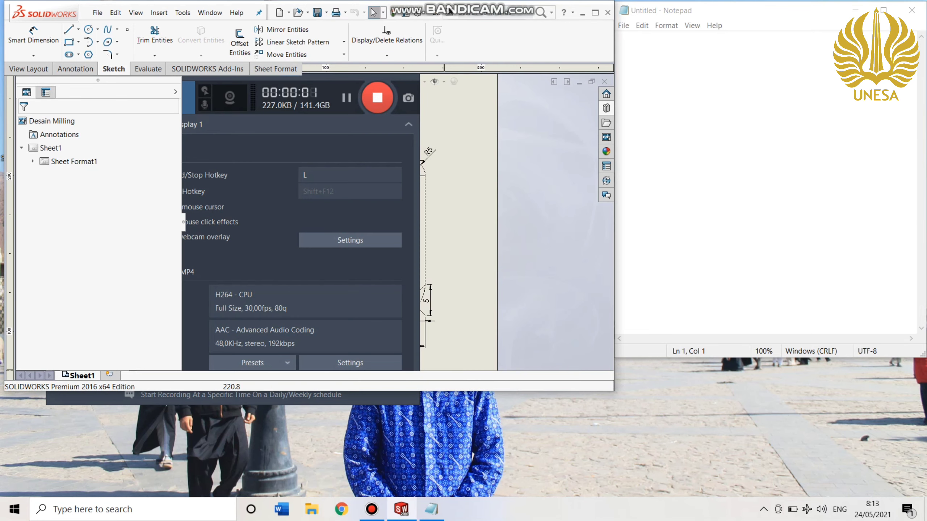
pyautogui.scroll(-1, 422, 225)
pyautogui.scroll(1, 422, 225)
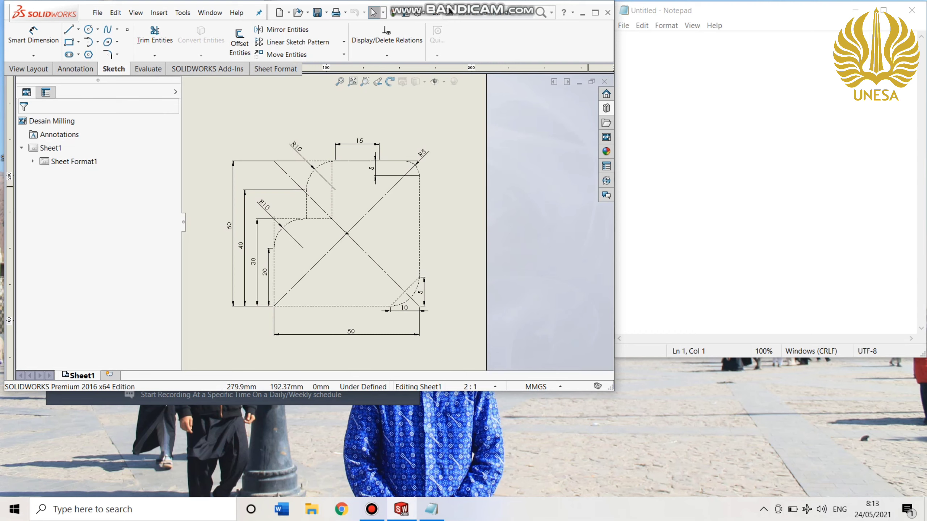
pyautogui.click(618, 37)
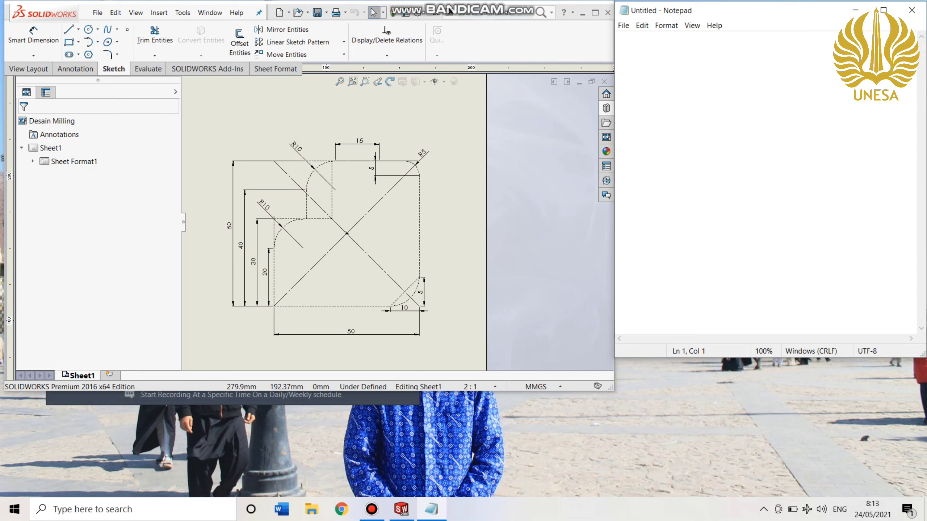
pyautogui.write('00')
pyautogui.write('1')
pyautogui.write('9')
pyautogui.write('G54')
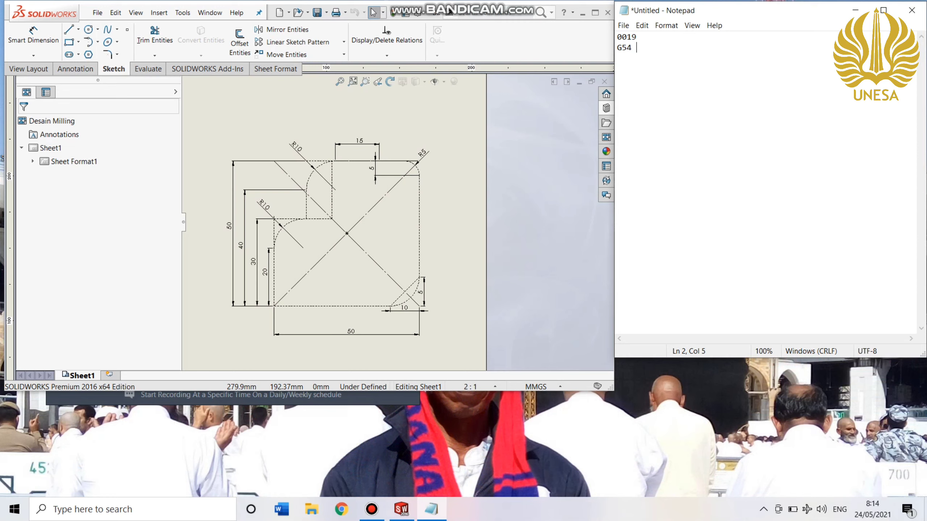
pyautogui.press('BackSpace')
pyautogui.write('G90')
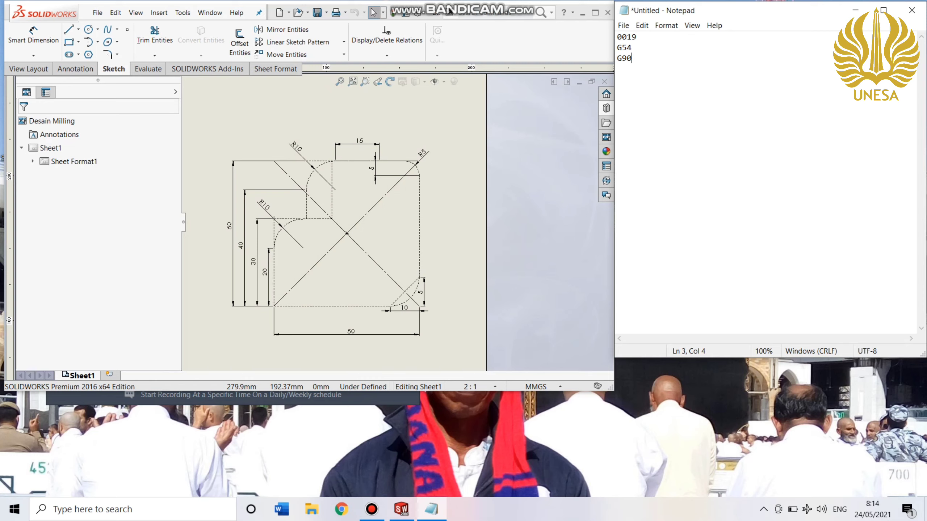
# Add the tool-change line T1 M06 below G90.
pyautogui.press('Return')
pyautogui.write('T1')
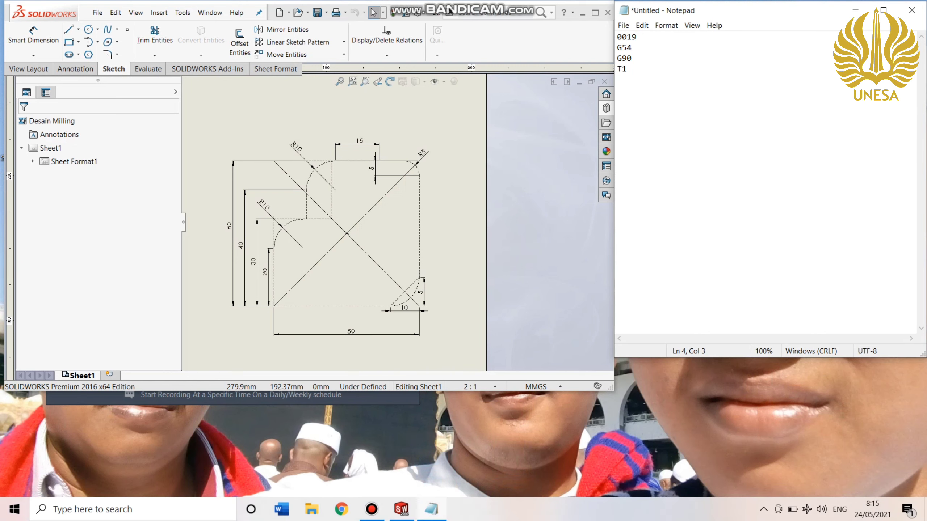
pyautogui.write('M06')
# Add the spindle, coolant and feed line G97 S100 M03 M08 F0.2 to the program.
pyautogui.press('Return')
pyautogui.write('G97')
pyautogui.write('S100')
pyautogui.press('Return')
pyautogui.write('M03')
pyautogui.write('M0')
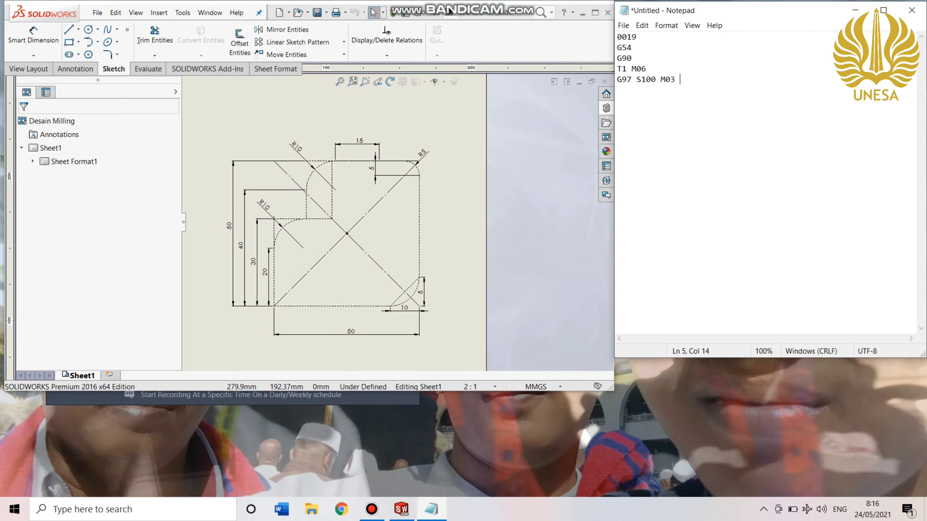
pyautogui.write('8')
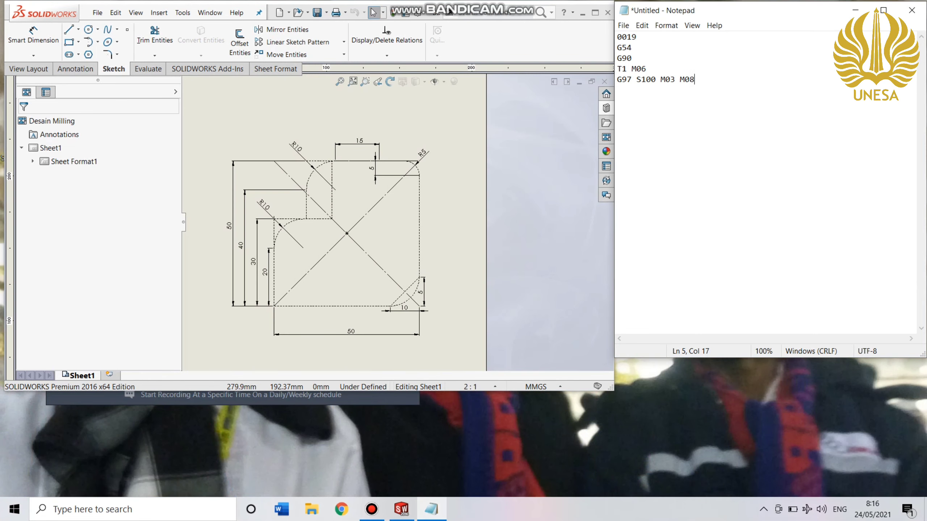
pyautogui.write(' F0.2')
# Add the rapid positioning line G00 X0 Y0 Z10 to the program.
pyautogui.press('Return')
pyautogui.write('G00 X0 Y0 Z10')
# Add the plunge line G01 Z-5 to the program.
pyautogui.press('Return')
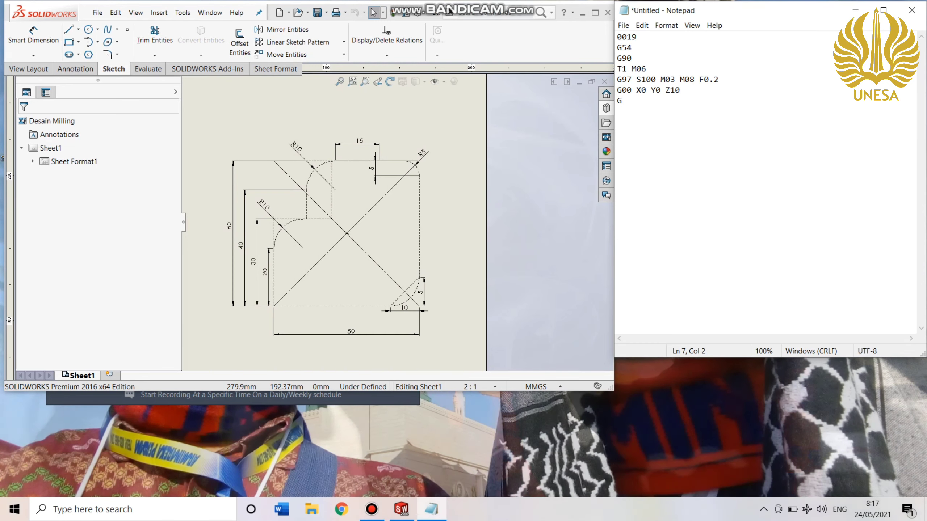
pyautogui.write('G01')
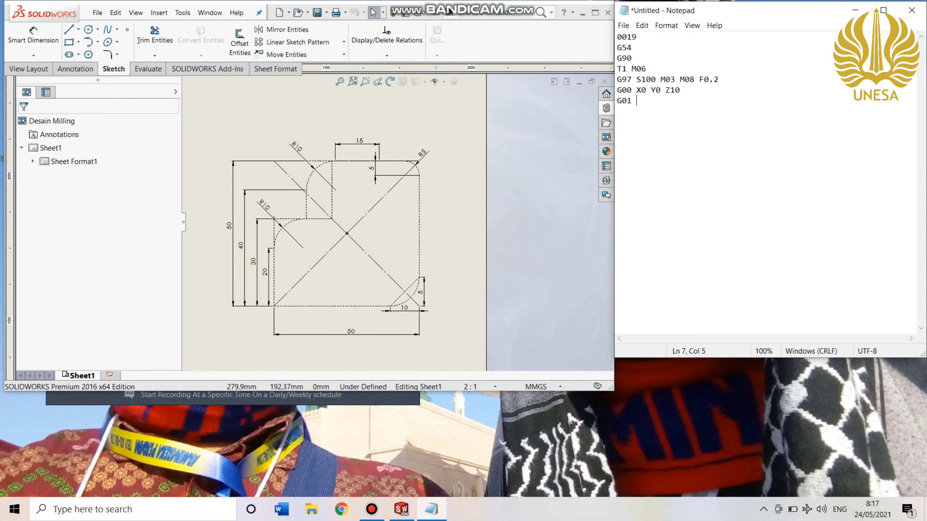
pyautogui.write('Z-5')
# Add the linear cut line G01 X40 Y0 for the profile's lower edge.
pyautogui.press('Return')
pyautogui.write('G01 X40 Y0')
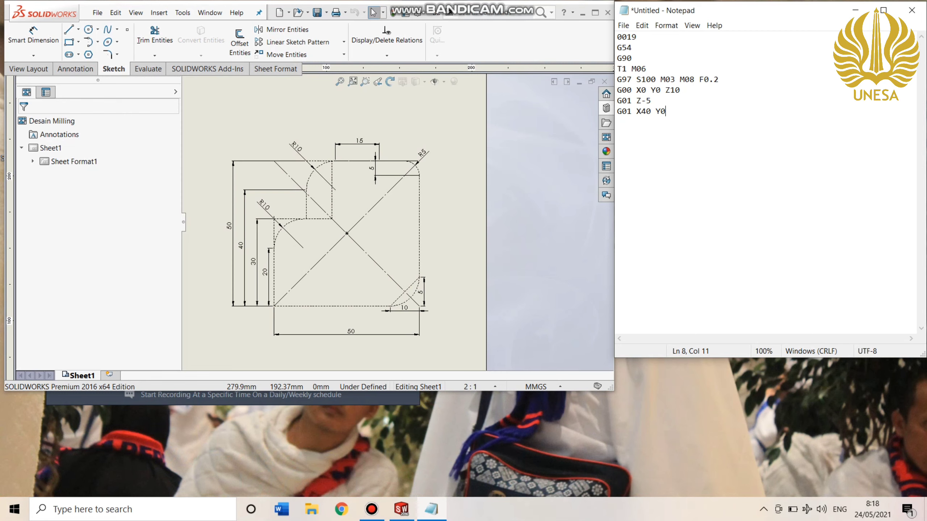
# Add the arc line G03 X45 Y5 R20 for the profile's lower-right corner.
pyautogui.write('G03 X45 Y5')
pyautogui.write('R20')
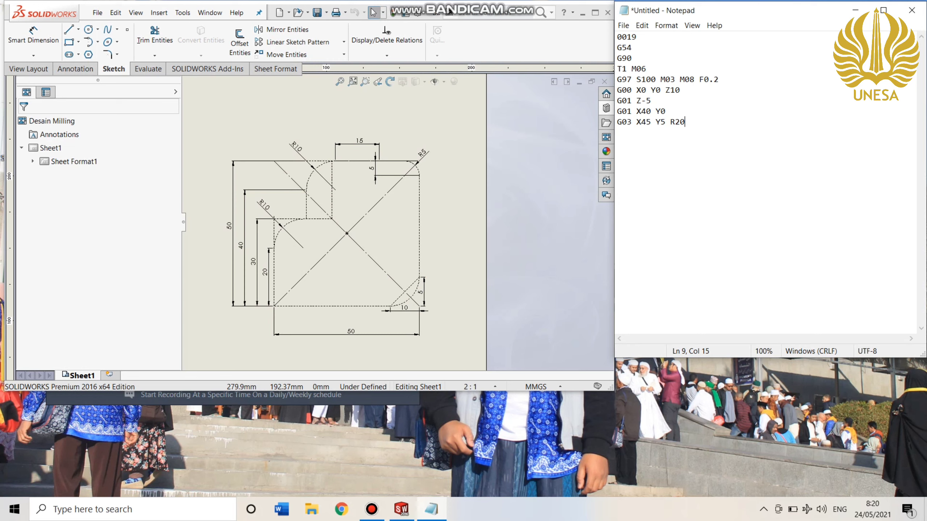
# Add the linear cut line G01 Y45 for the profile's right edge.
pyautogui.press('Return')
pyautogui.write('G')
pyautogui.write('01')
pyautogui.write(' 745')
pyautogui.press('BackSpace')
pyautogui.press('BackSpace')
pyautogui.press('BackSpace')
pyautogui.write('Y45')
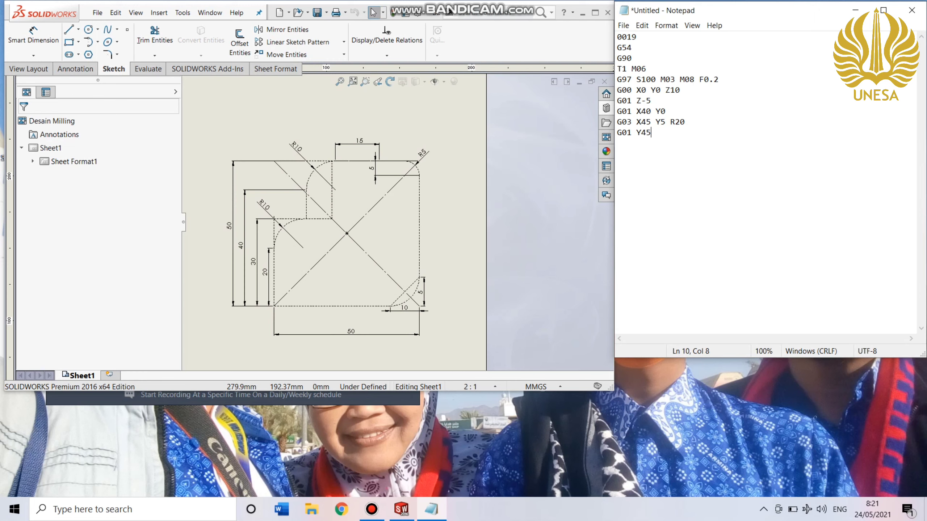
# Add the arc line G03 X45 Y50 R5 for the profile's upper-right corner.
pyautogui.press('Return')
pyautogui.write('G03')
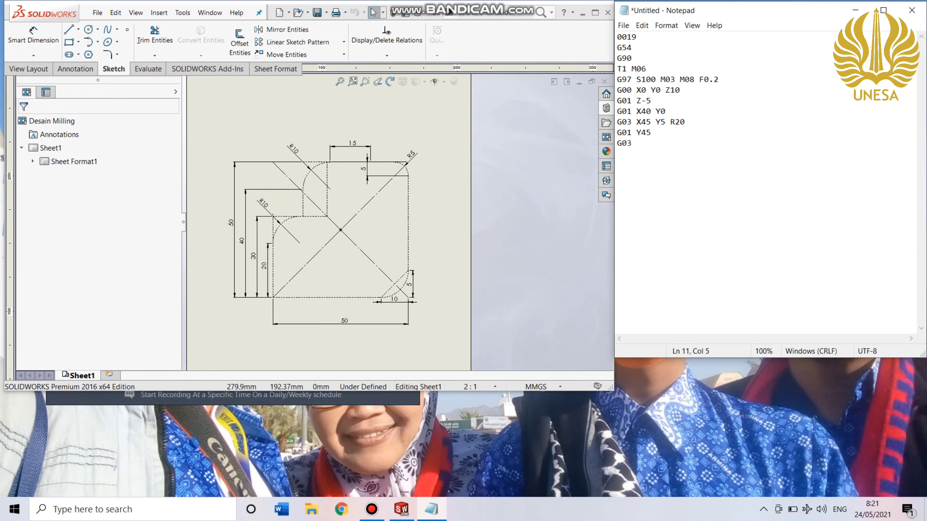
pyautogui.write('X45 Y50 R5')
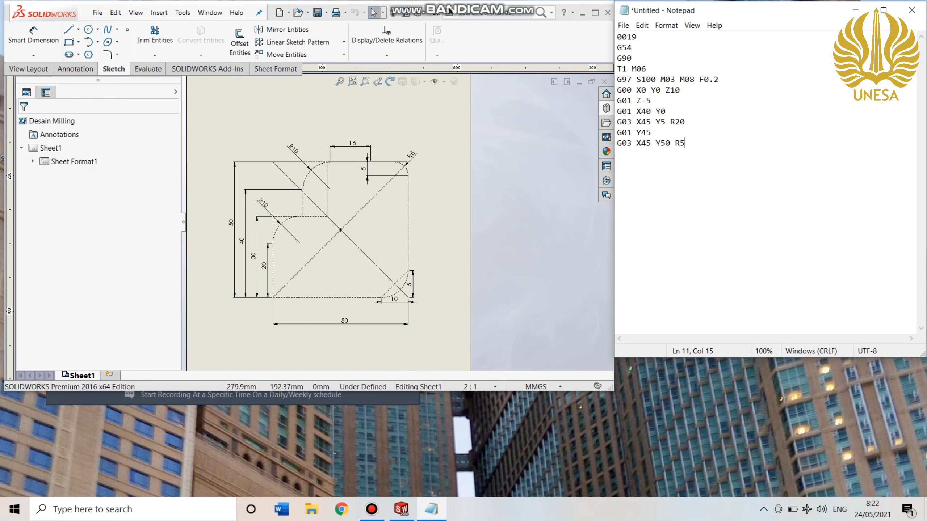
pyautogui.moveTo(372, 509)
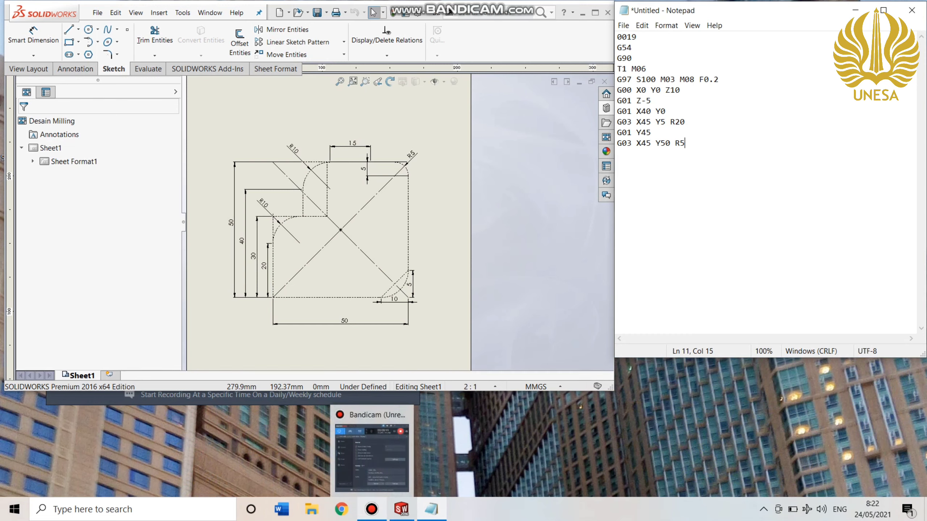
pyautogui.moveTo(372, 457)
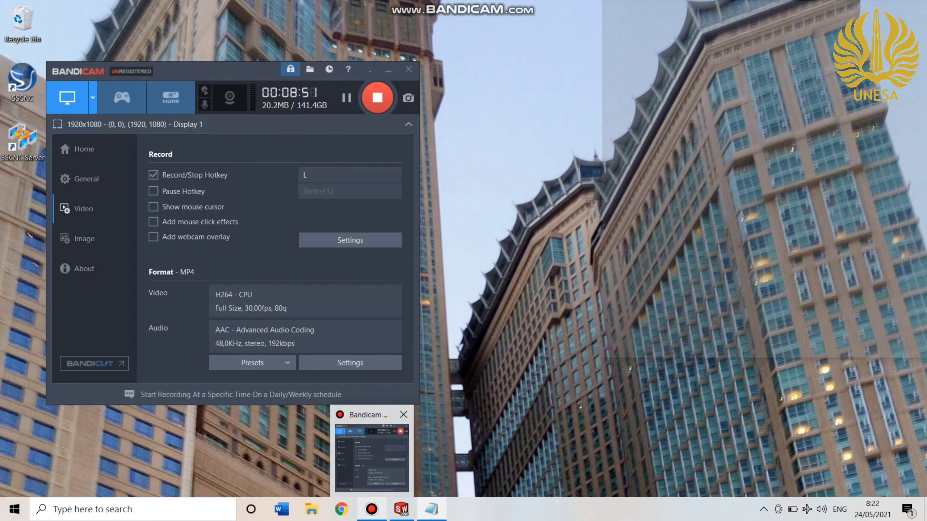
pyautogui.click(372, 459)
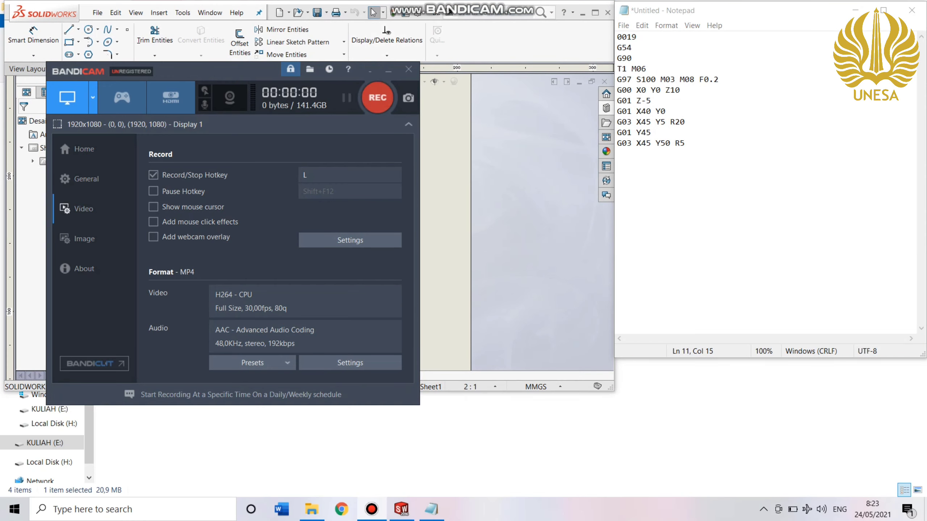
# Bring the milling drawing back into view beside Notepad, and add the line G01 X30 at the end of the program.
pyautogui.click(534, 204)
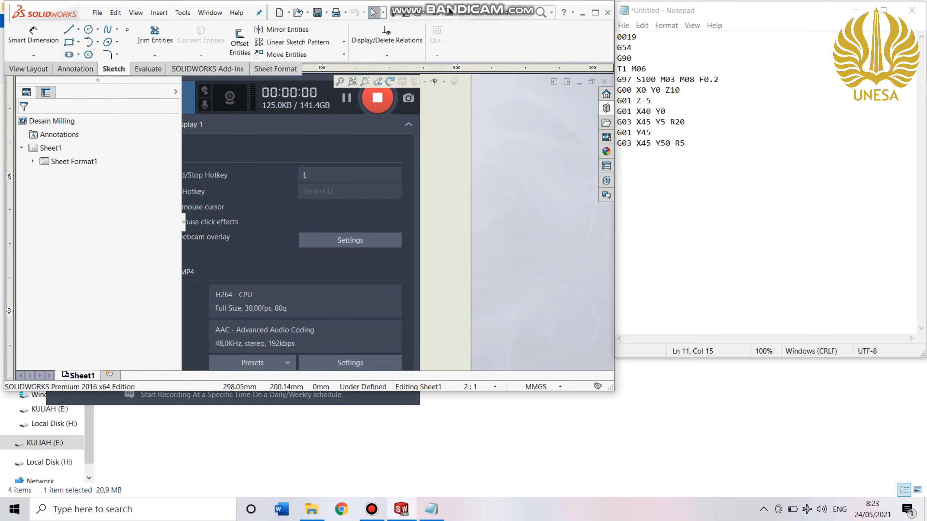
pyautogui.scroll(-1, 510, 184)
pyautogui.scroll(1, 510, 185)
pyautogui.scroll(-1, 510, 185)
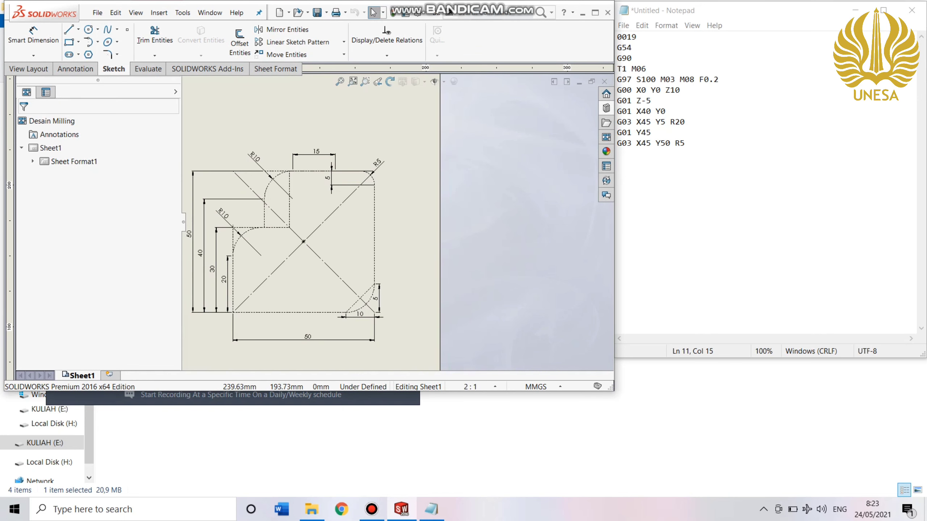
pyautogui.scroll(1, 509, 184)
pyautogui.scroll(-1, 509, 184)
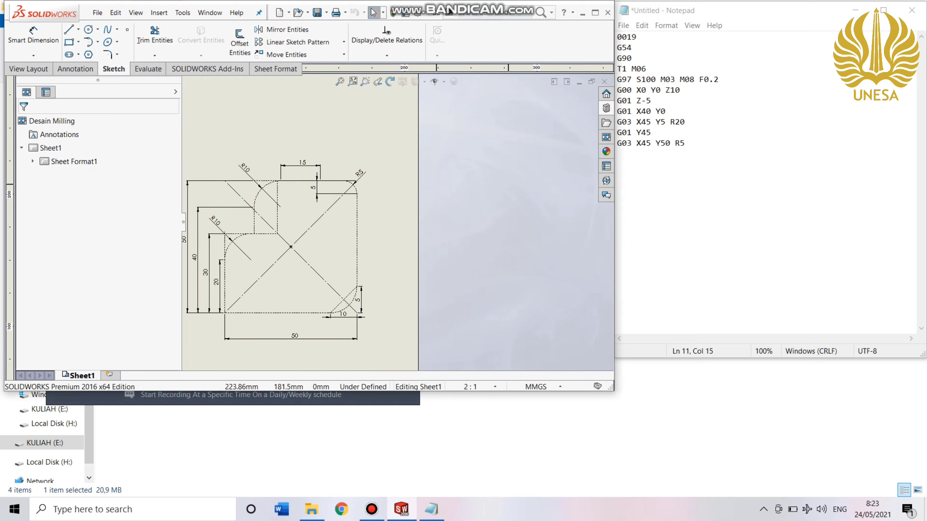
pyautogui.moveTo(438, 221); pyautogui.dragTo(504, 217, button='middle')
pyautogui.click(689, 143)
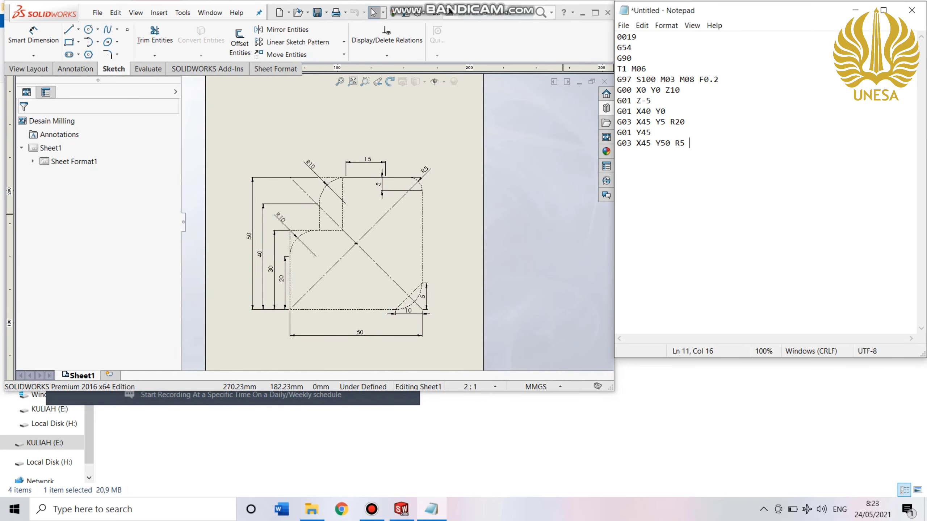
pyautogui.press('BackSpace')
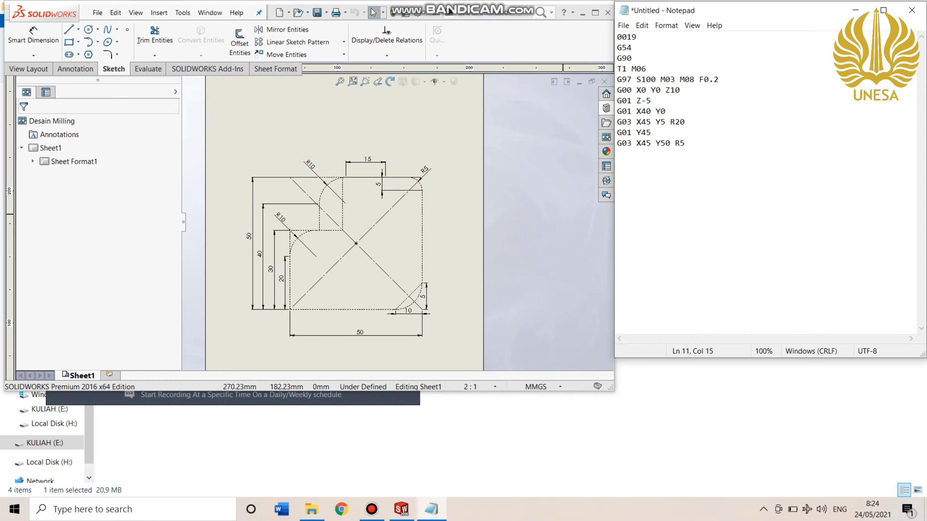
pyautogui.press('Return')
pyautogui.write('G01')
pyautogui.write(' X3')
pyautogui.write('0')
# Add the arc line G03 X20 Y40 R10 for the profile's upper R10 fillet.
pyautogui.write('G03')
pyautogui.write(' X2')
pyautogui.write('0')
pyautogui.write(' Y2')
pyautogui.write('0')
pyautogui.press('BackSpace')
pyautogui.press('BackSpace')
pyautogui.press('BackSpace')
pyautogui.write('Y4')
pyautogui.write('0 R10')
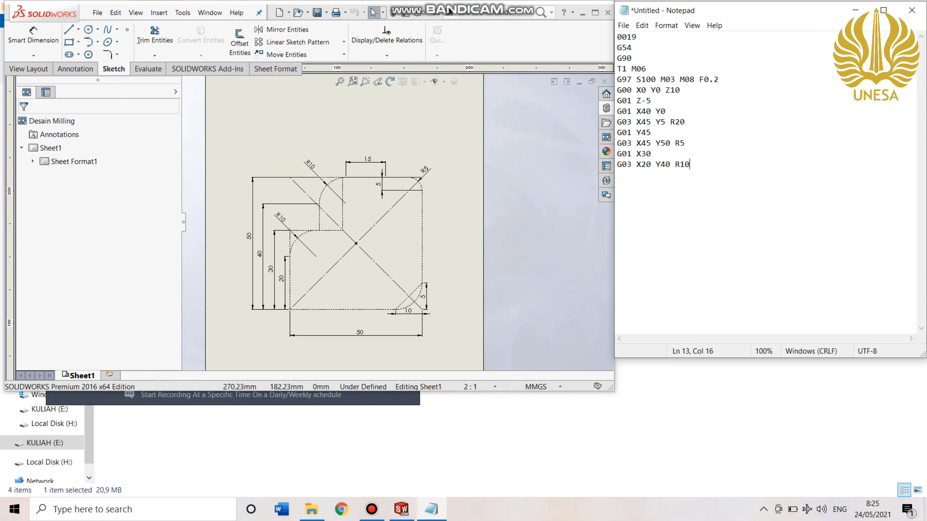
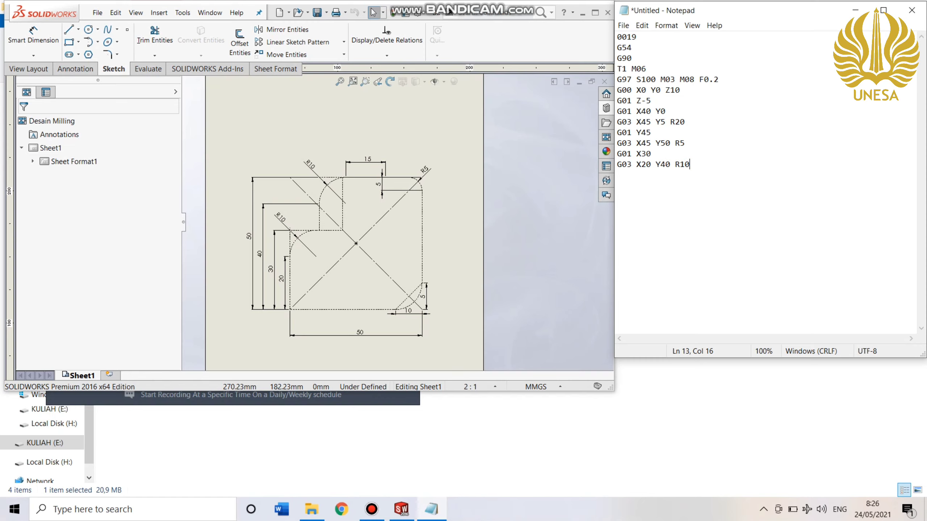
# Add the linear cut lines G01 Y30 and G01 X10 Y30 for the profile's inner step.
pyautogui.press('Return')
pyautogui.write('G01 Y30')
pyautogui.press('Return')
pyautogui.write('G01')
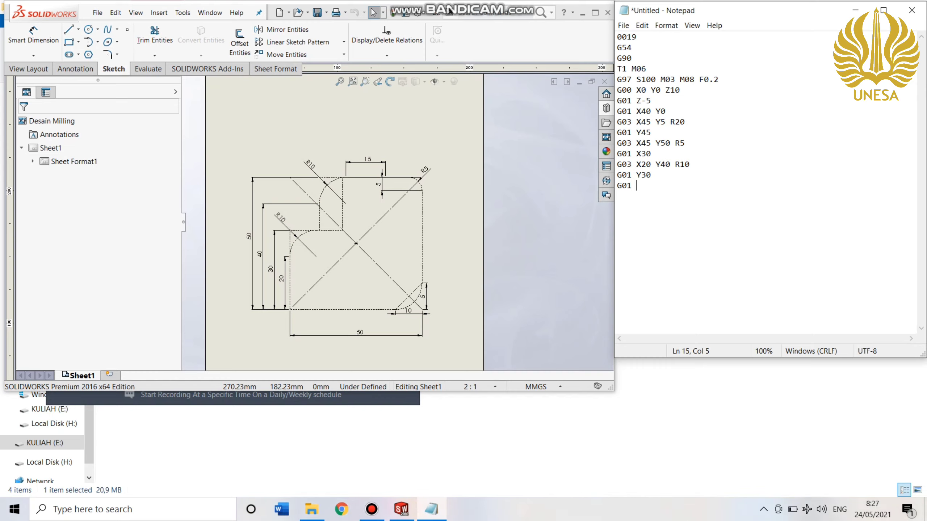
pyautogui.write('X2')
pyautogui.press('BackSpace')
pyautogui.write('10 Y3')
pyautogui.write('0')
# Add the arc line G03 X0 Y20 R10 for the profile's lower R10 fillet.
pyautogui.write('G0')
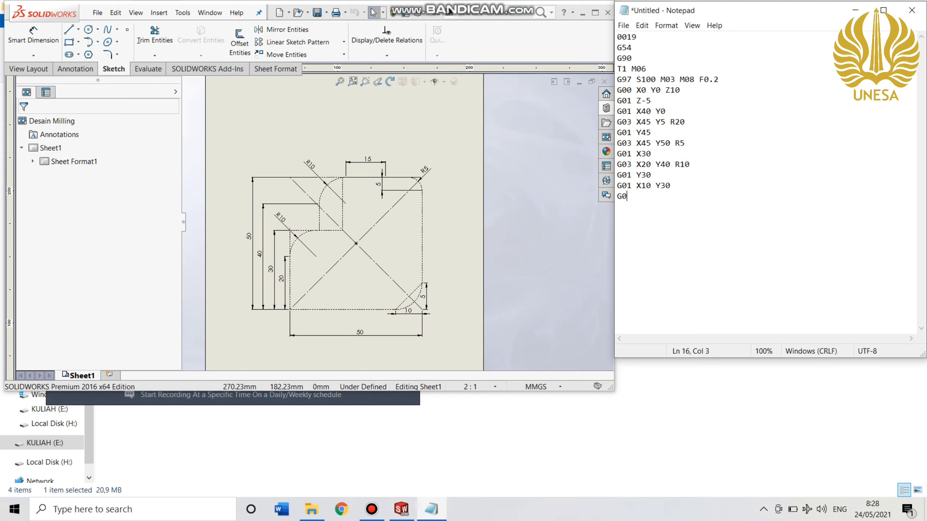
pyautogui.write('3 X0')
pyautogui.write('Y20 R10')
pyautogui.press('Return')
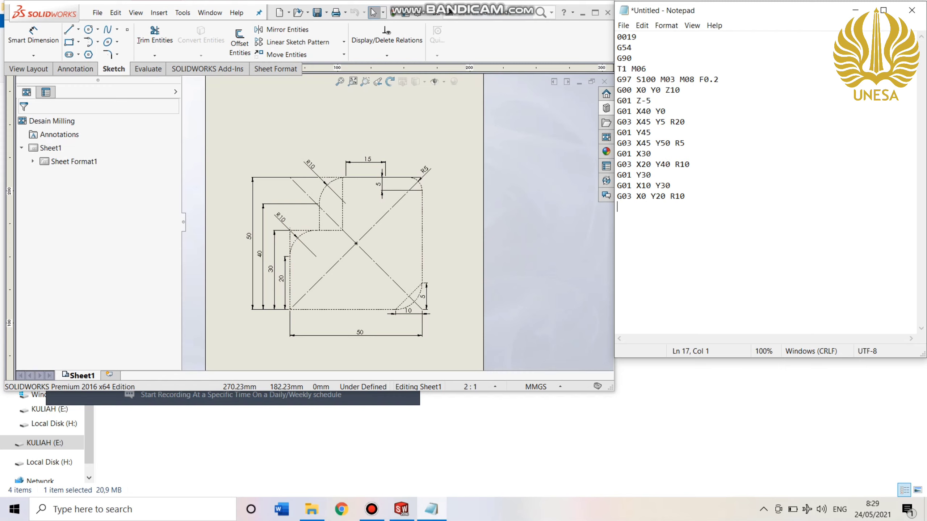
# Add the linear cut line G01 X0 Y0 to close the contour at the origin.
pyautogui.write('G0')
pyautogui.write('1 X')
pyautogui.write('9 Y0')
pyautogui.press('BackSpace')
pyautogui.press('BackSpace')
pyautogui.press('BackSpace')
pyautogui.press('BackSpace')
pyautogui.write('0 Y0')
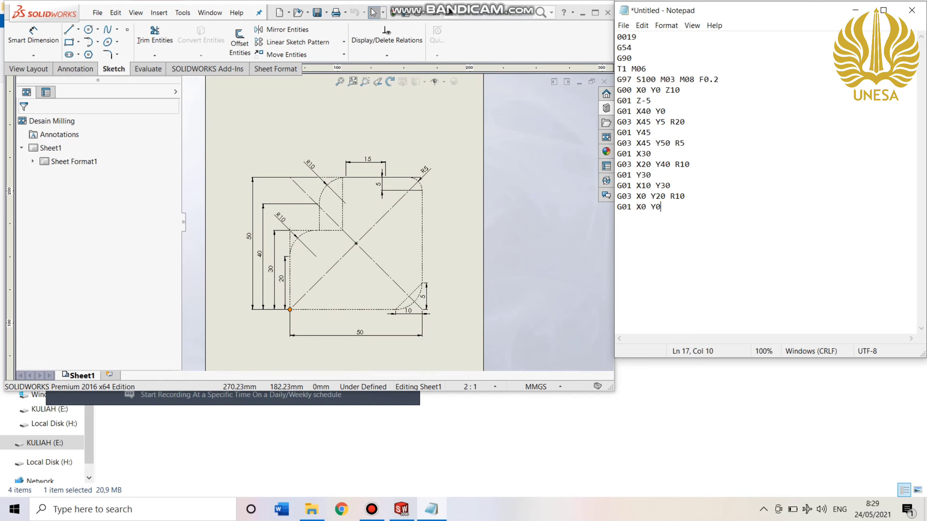
# Add the rapid retract line G00 X0 Y0 Z10 after the contour moves.
pyautogui.press('Return')
pyautogui.write('G00 X0 Y0 Z10')
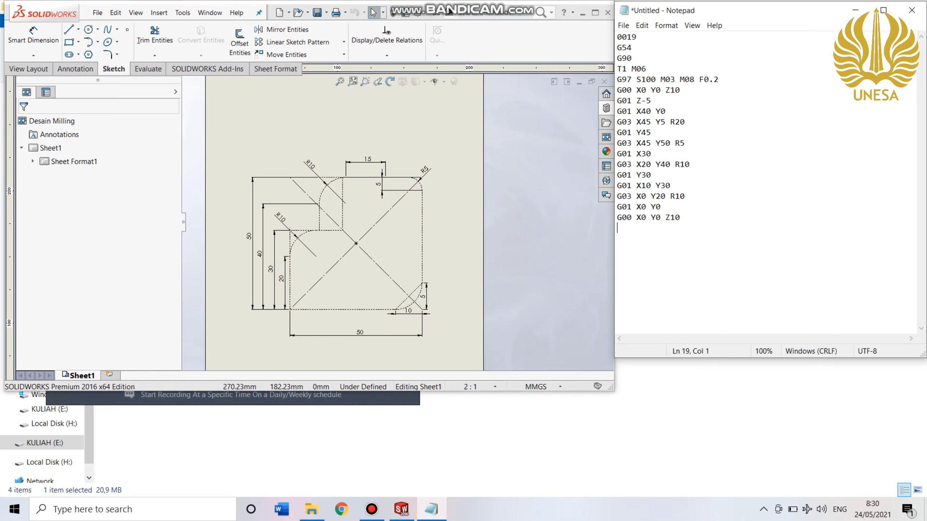
# Finish the program with the closing lines MO5 M09 and M30.
pyautogui.write('MO5 M09')
pyautogui.press('Return')
pyautogui.write('M30')
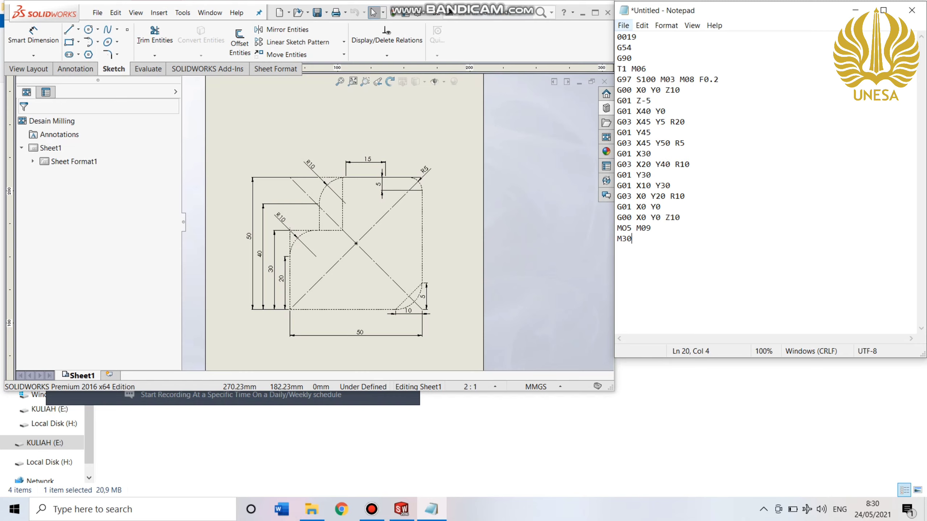
# Save the program in E:/TEKNIK MESIN UNESA/Semester 4/CNC/Tugas Akhir (UAS)/Milling under a name beginning with PROGRAM CNC M.
pyautogui.click(623, 26)
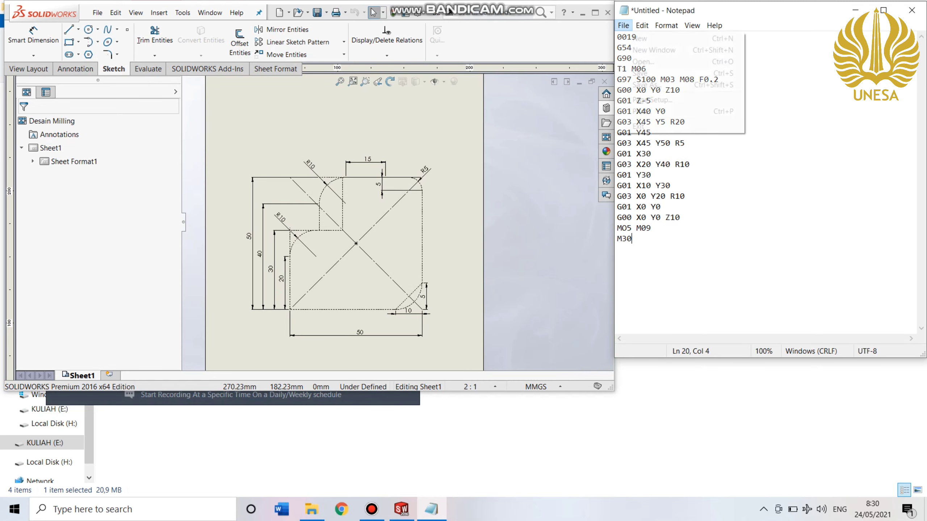
pyautogui.click(646, 85)
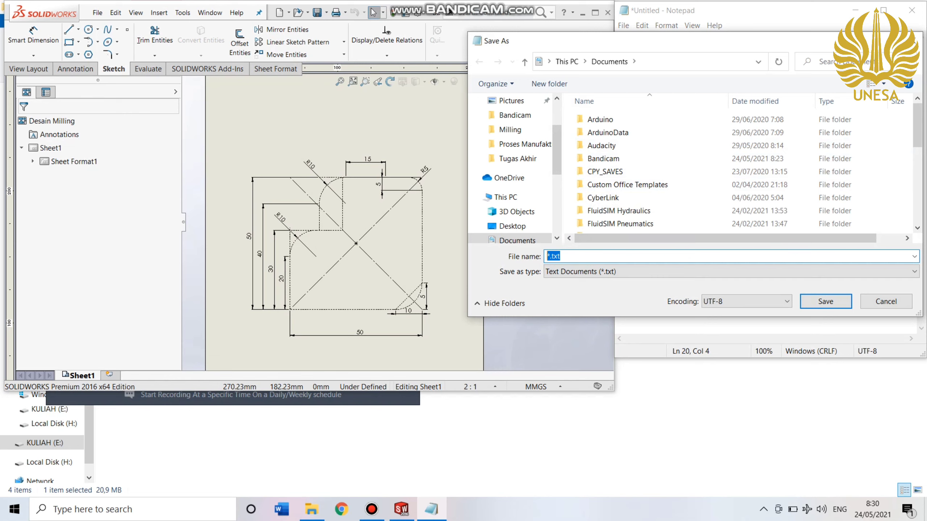
pyautogui.click(517, 237)
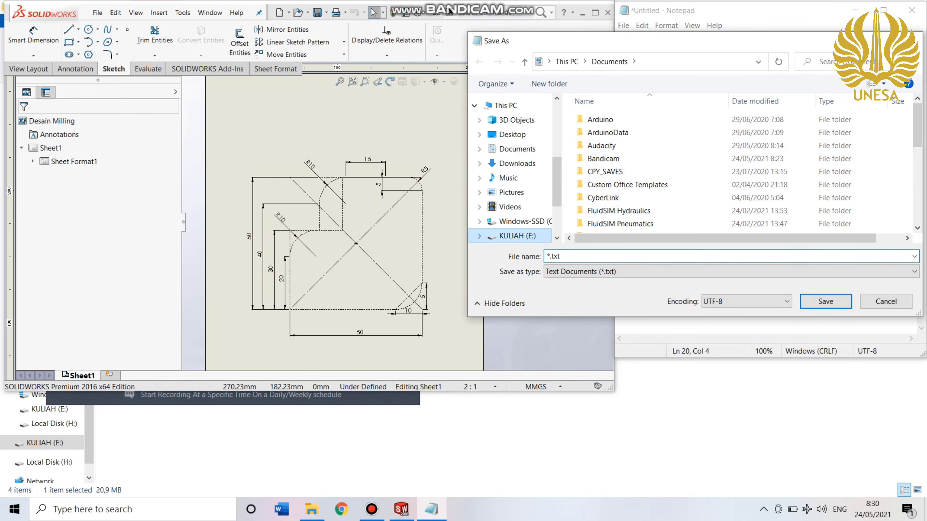
pyautogui.click(621, 198)
pyautogui.doubleClick(621, 198)
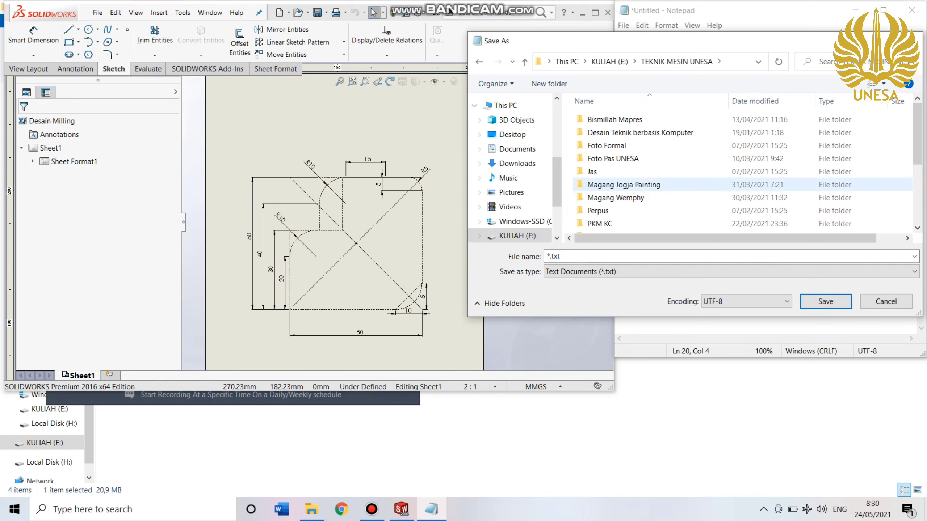
pyautogui.scroll(-2, 621, 187)
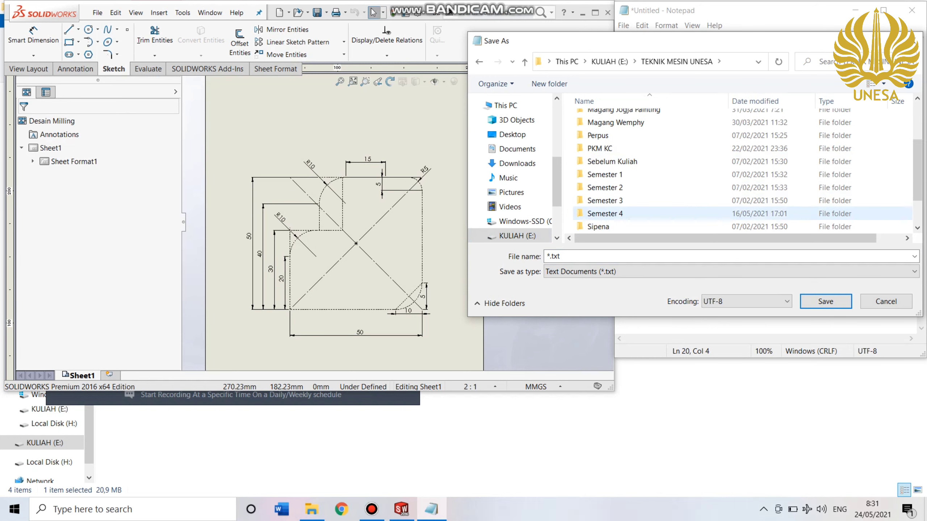
pyautogui.doubleClick(604, 214)
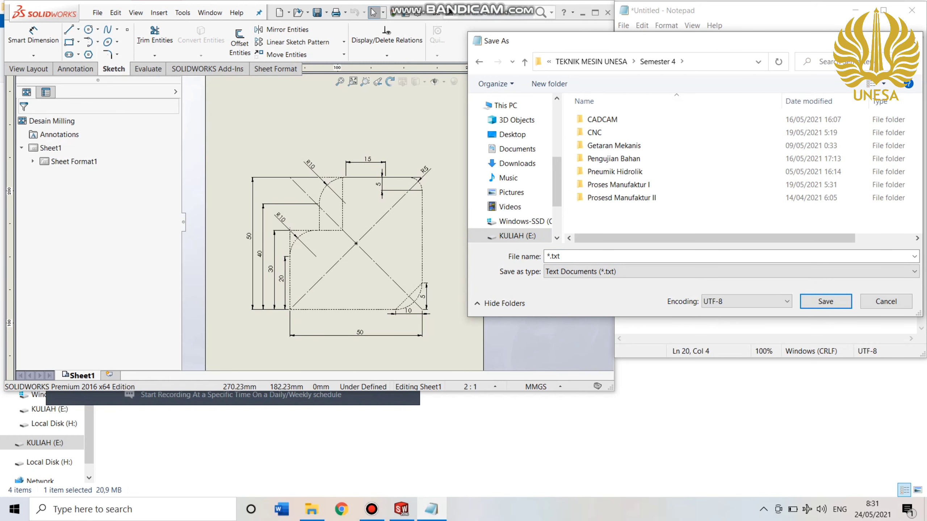
pyautogui.click(602, 133)
pyautogui.doubleClick(602, 132)
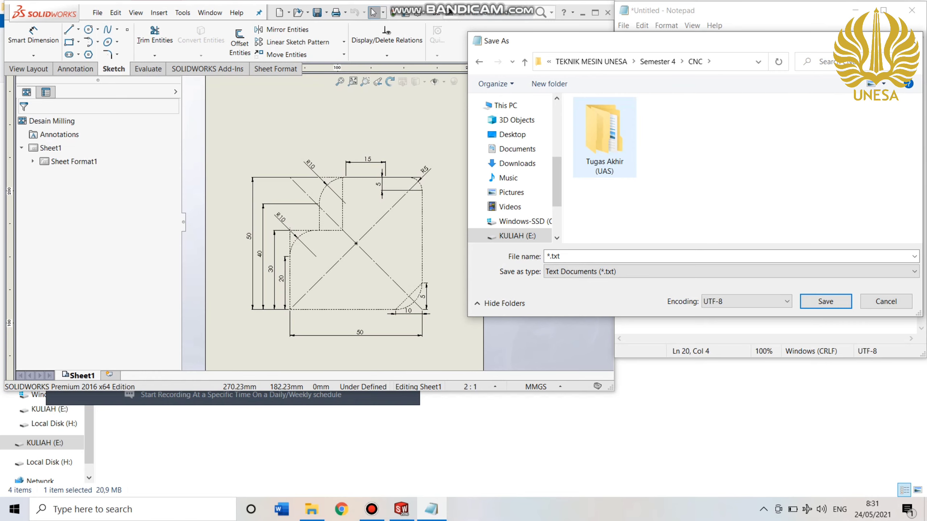
pyautogui.doubleClick(838, 135)
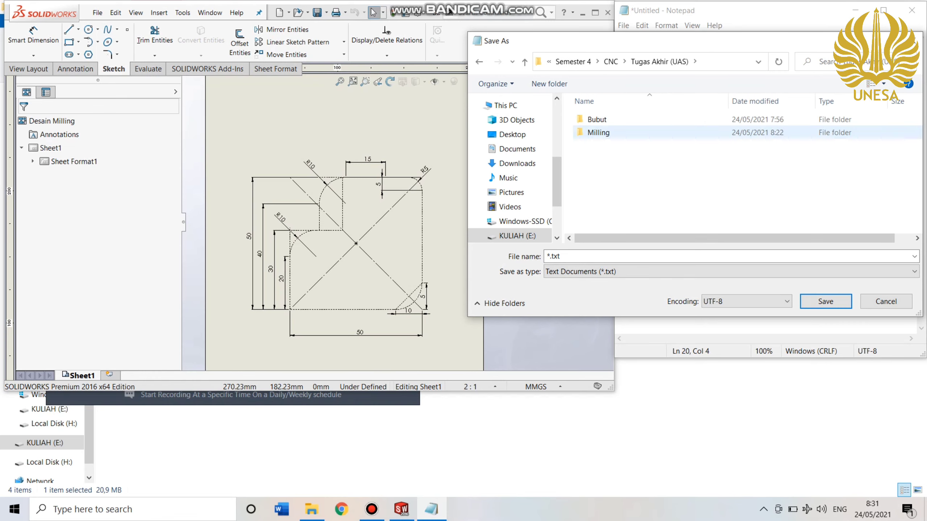
pyautogui.doubleClick(837, 133)
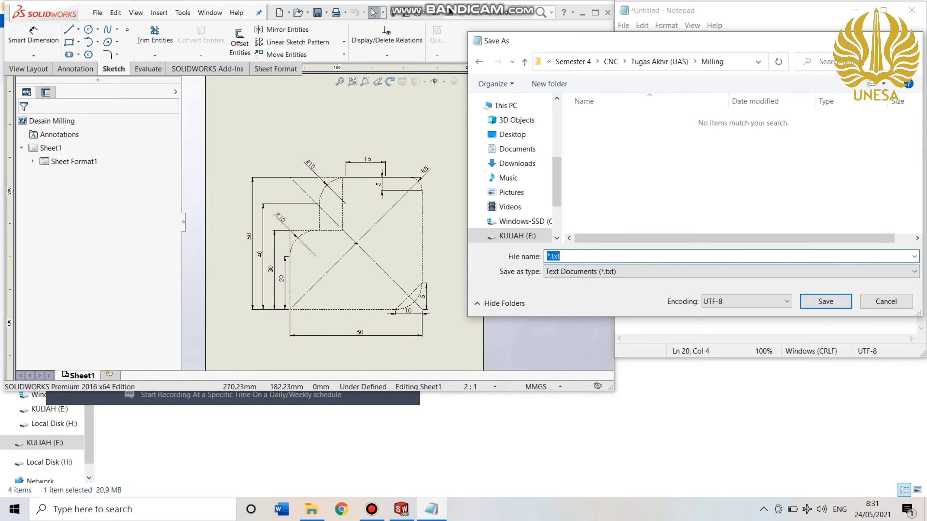
pyautogui.write('PROGRAM CNC M')
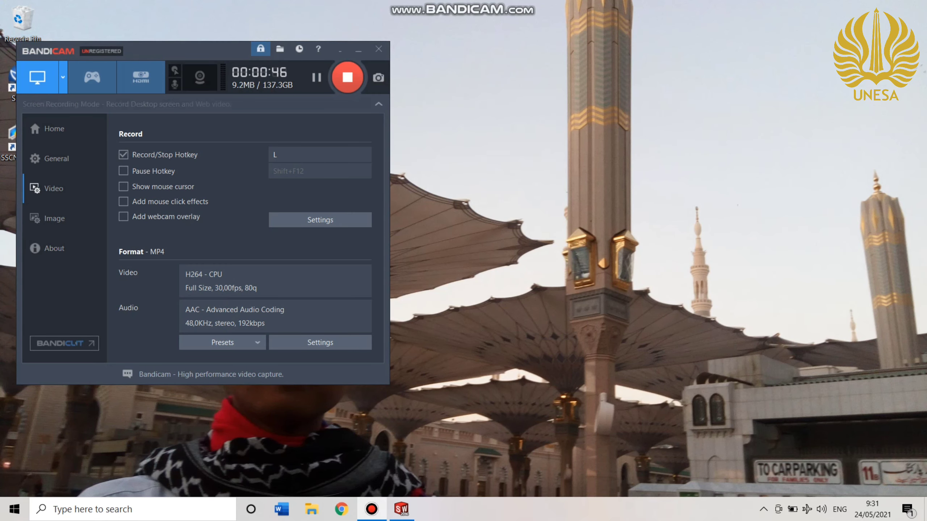
# Launch the Swansoft CNC Simulation from the desktop and run it with the FANUC 0iM system.
pyautogui.doubleClick(11, 79)
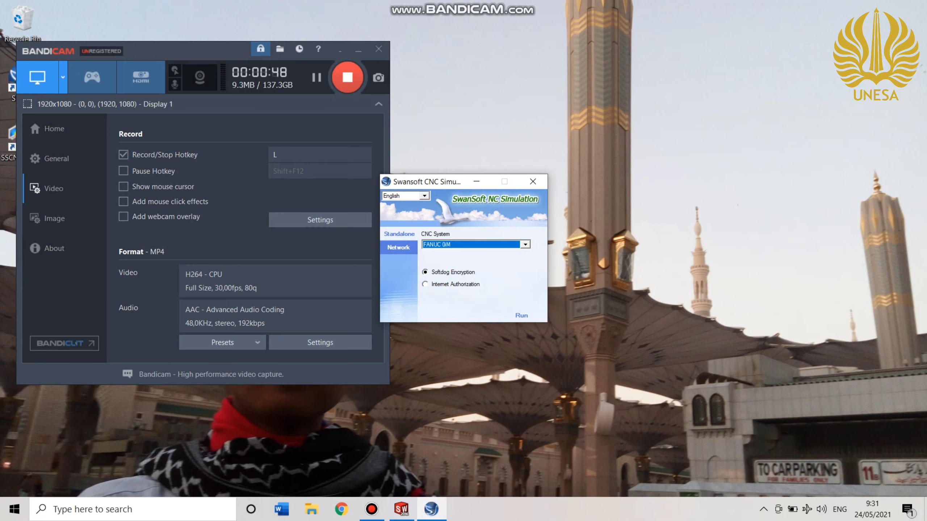
pyautogui.click(525, 245)
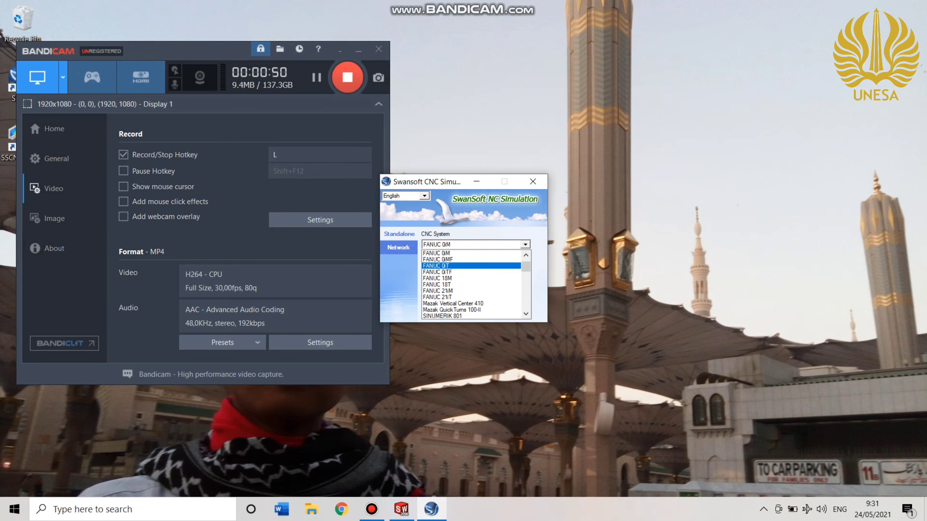
pyautogui.click(436, 253)
pyautogui.click(522, 316)
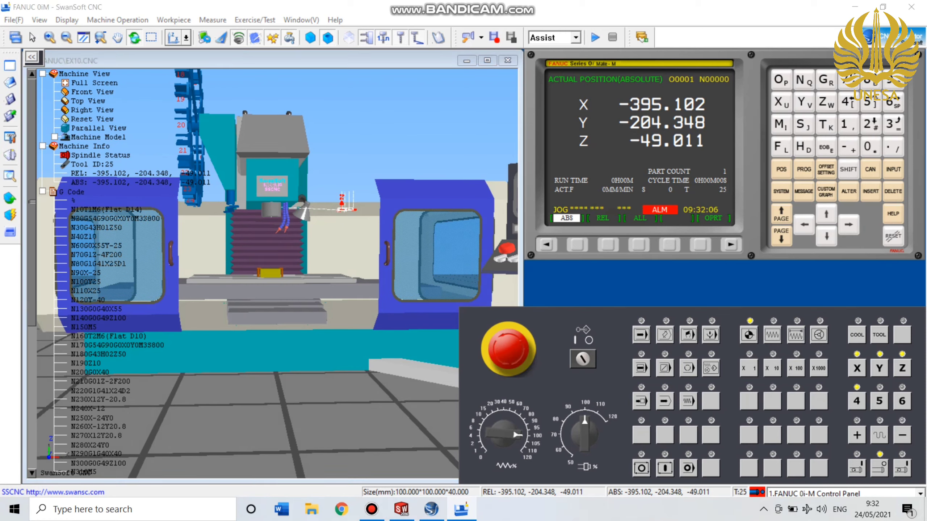
# Check the drawing's dimensions in SOLIDWORKS and set the box workpiece's length, width and height to 50 mm each in SwanSoft.
pyautogui.click(174, 20)
pyautogui.click(203, 33)
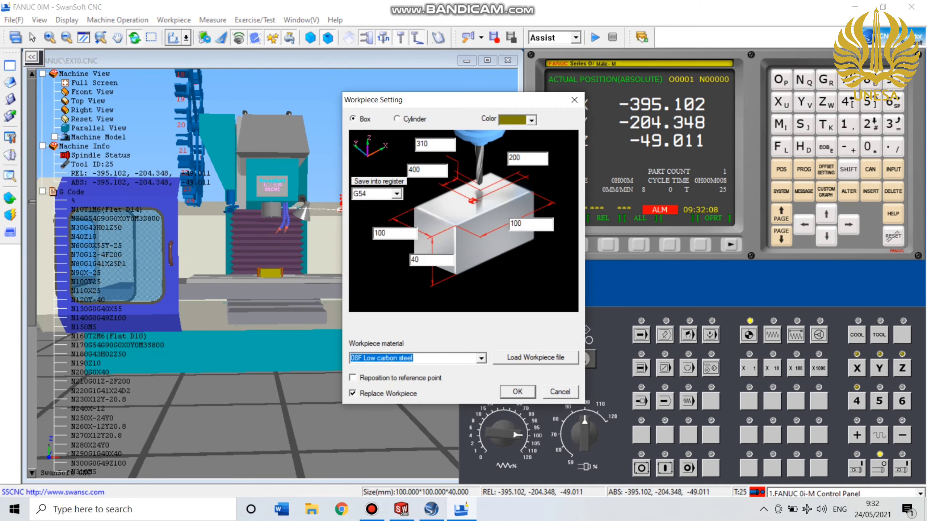
pyautogui.click(401, 509)
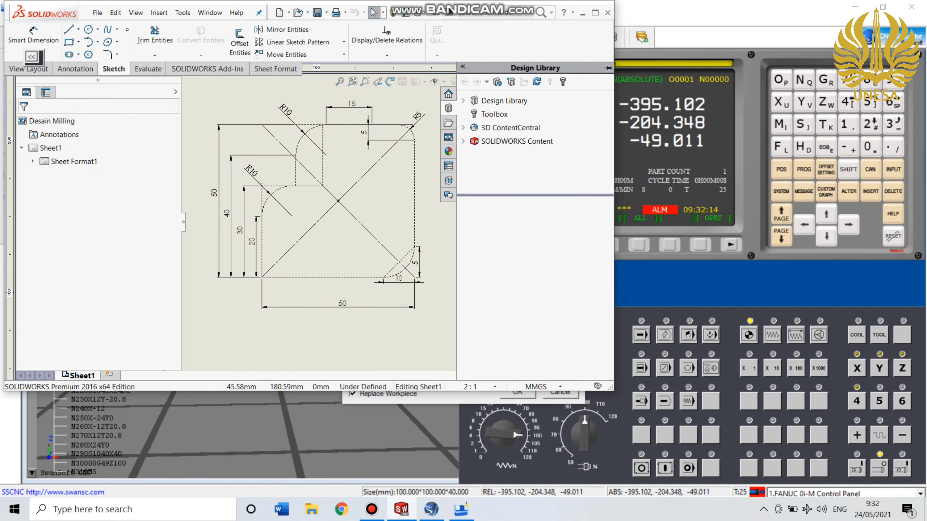
pyautogui.hotkey('alt', 'Tab')
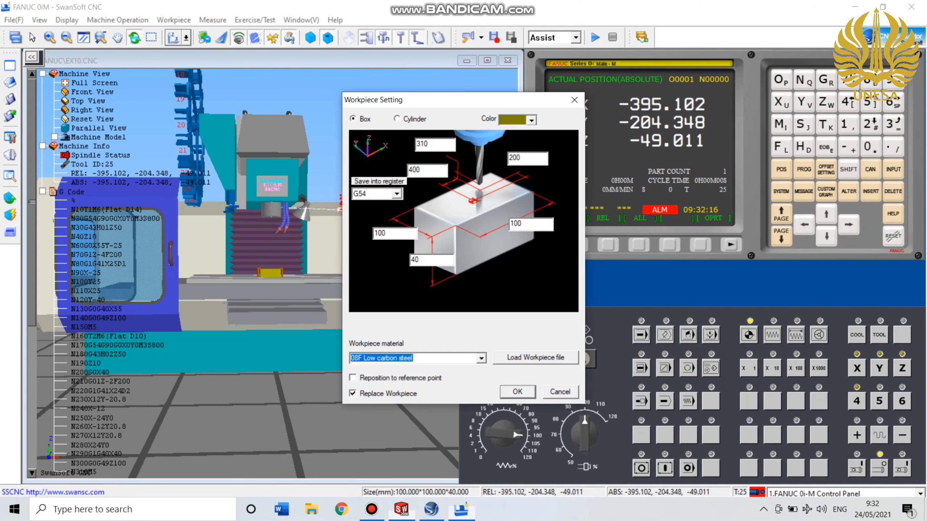
pyautogui.doubleClick(384, 233)
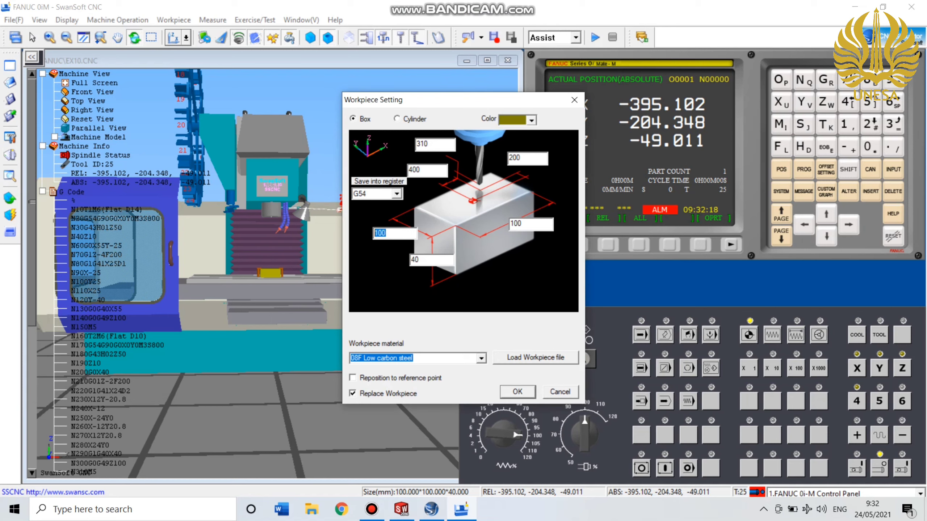
pyautogui.write('50')
pyautogui.doubleClick(521, 224)
pyautogui.write('50')
pyautogui.doubleClick(414, 259)
pyautogui.write('50')
pyautogui.press('Return')
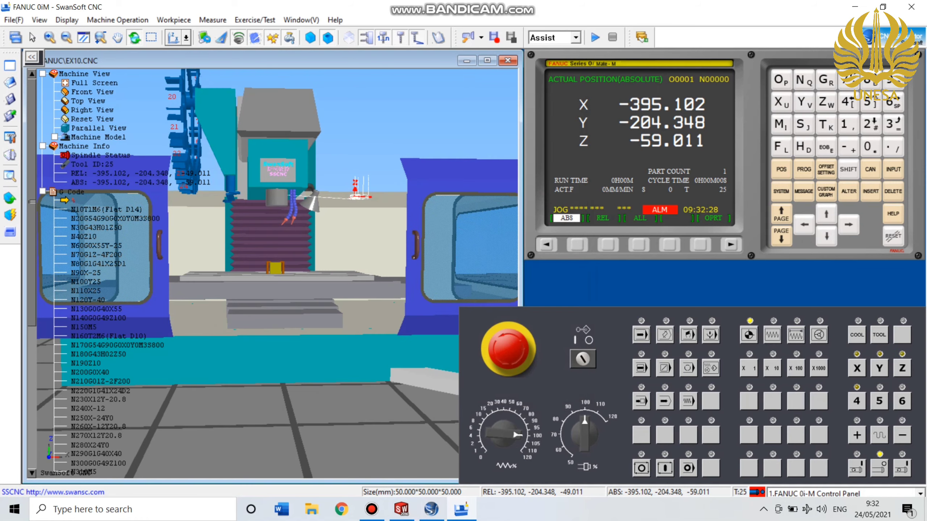
# Clamp the workpiece in a vise, shifting its vertical location up by three increments.
pyautogui.moveTo(277, 263); pyautogui.dragTo(274, 274)
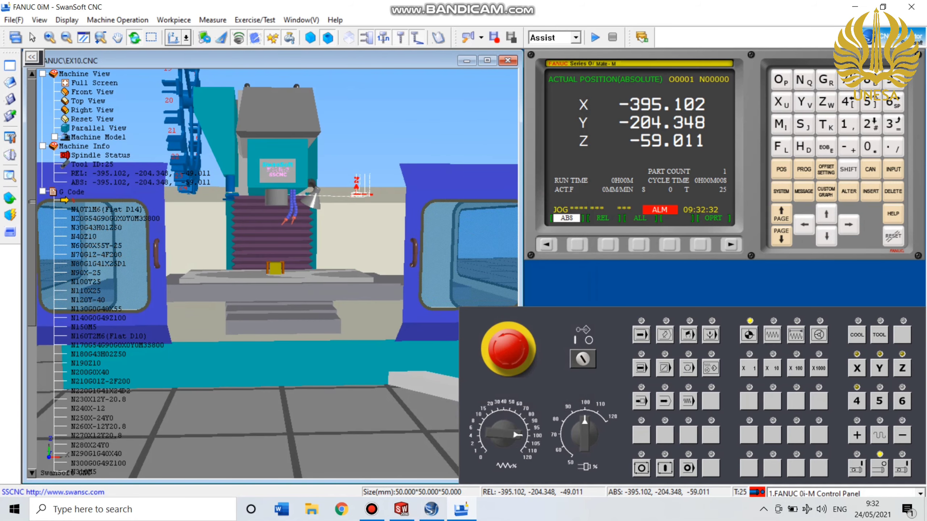
pyautogui.scroll(-2, 278, 273)
pyautogui.scroll(6, 277, 274)
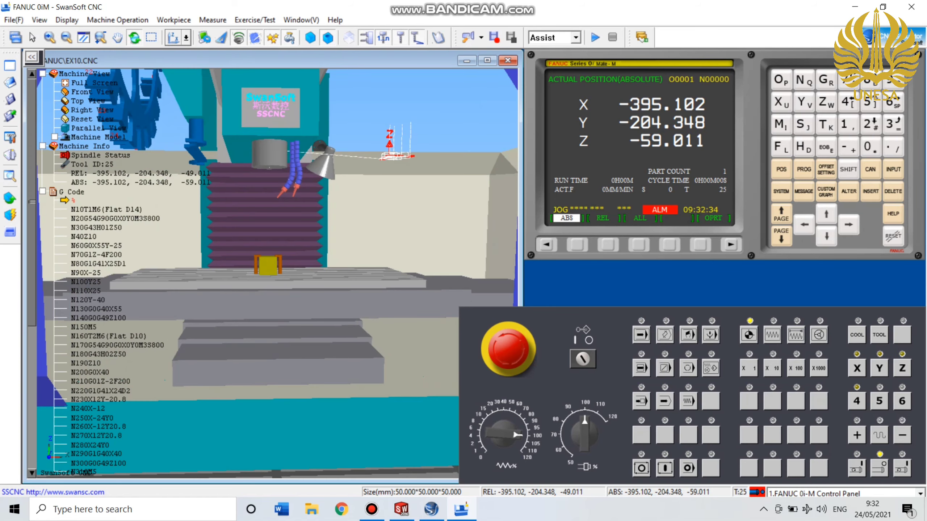
pyautogui.scroll(3, 277, 274)
pyautogui.scroll(-8, 278, 273)
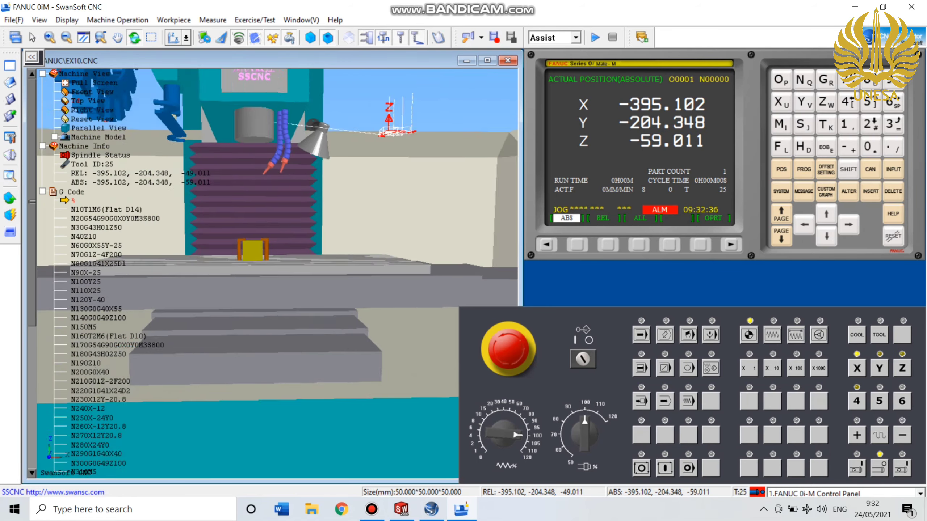
pyautogui.click(174, 20)
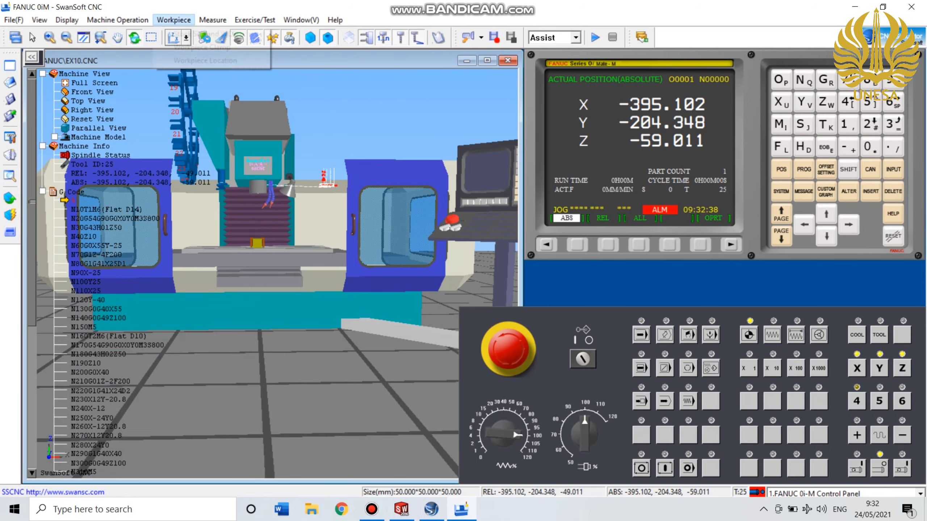
pyautogui.click(201, 48)
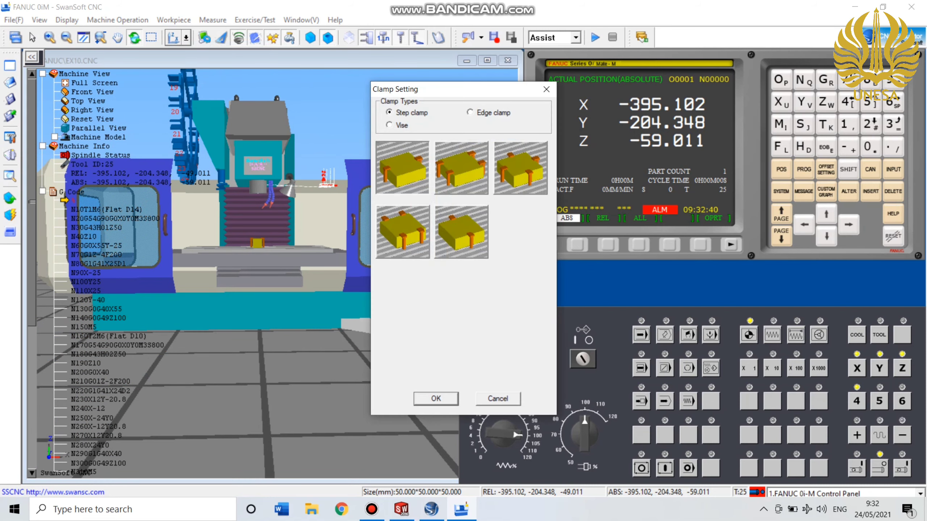
pyautogui.click(390, 125)
pyautogui.click(459, 267)
pyautogui.click(458, 266)
pyautogui.click(458, 267)
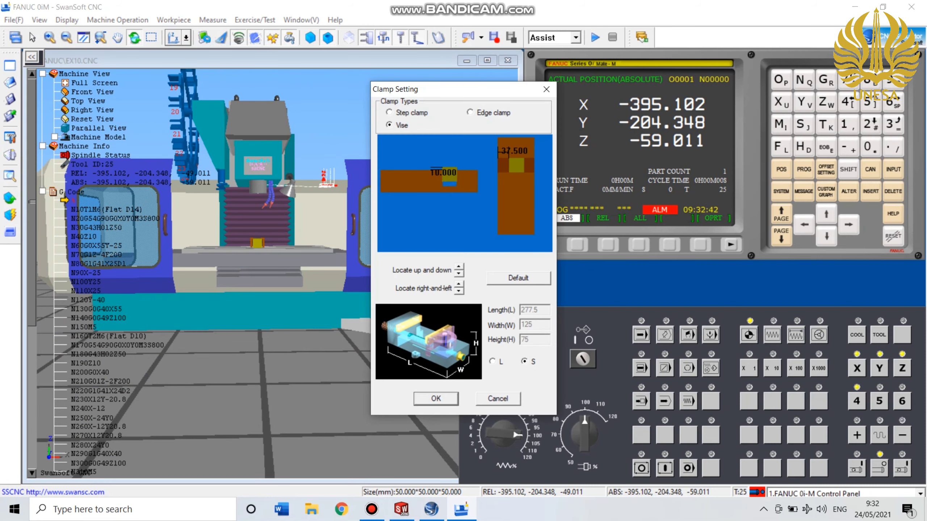
pyautogui.click(459, 266)
pyautogui.click(458, 267)
pyautogui.click(458, 266)
pyautogui.click(459, 267)
pyautogui.click(436, 398)
# Set the diameter of flat end mill number 1 in the tool list to 2 mm.
pyautogui.scroll(4, 278, 274)
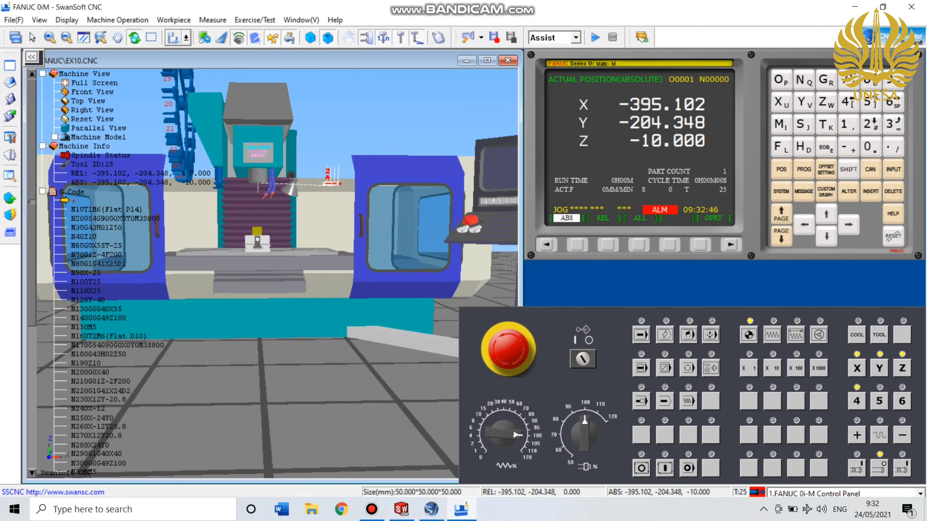
pyautogui.scroll(-3, 277, 274)
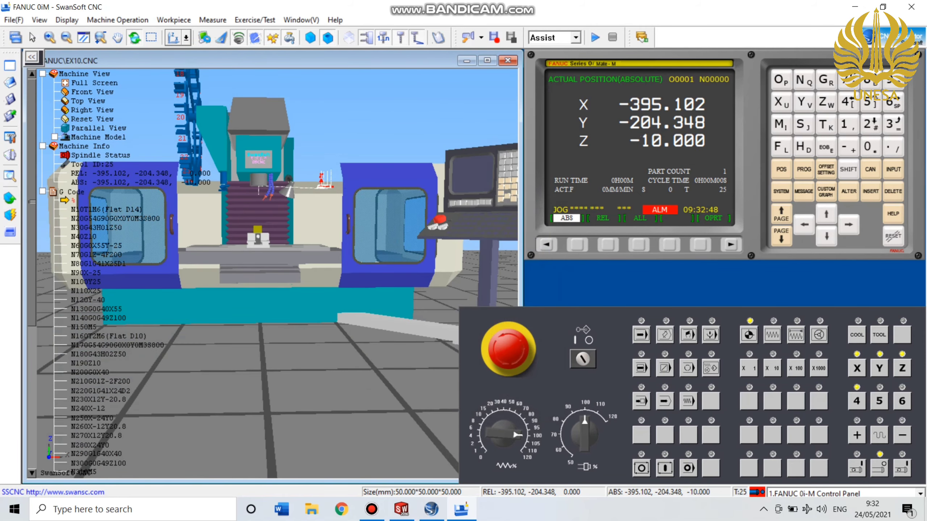
pyautogui.scroll(1, 278, 274)
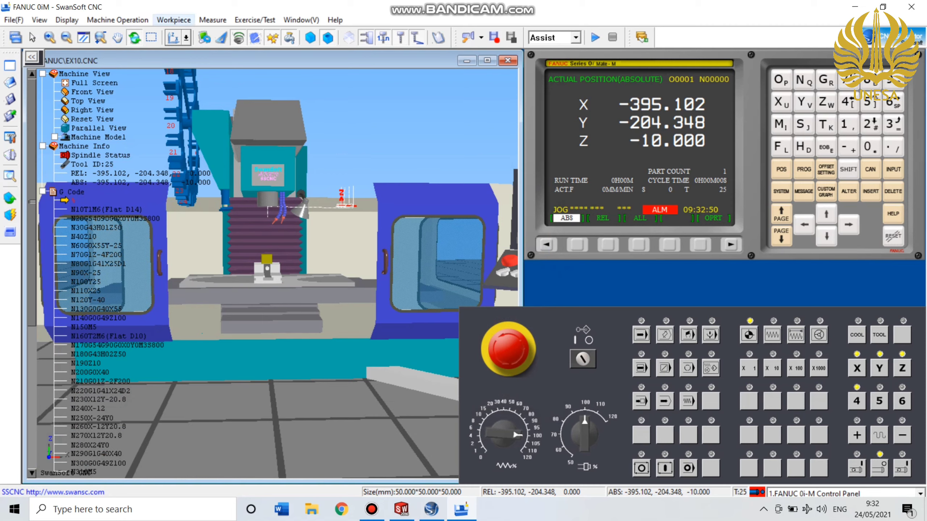
pyautogui.click(118, 19)
pyautogui.click(132, 100)
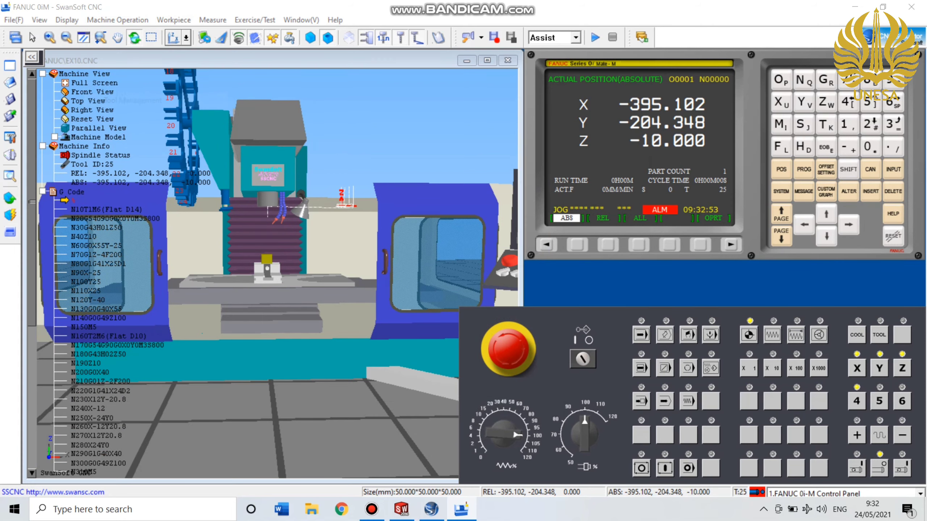
pyautogui.doubleClick(340, 149)
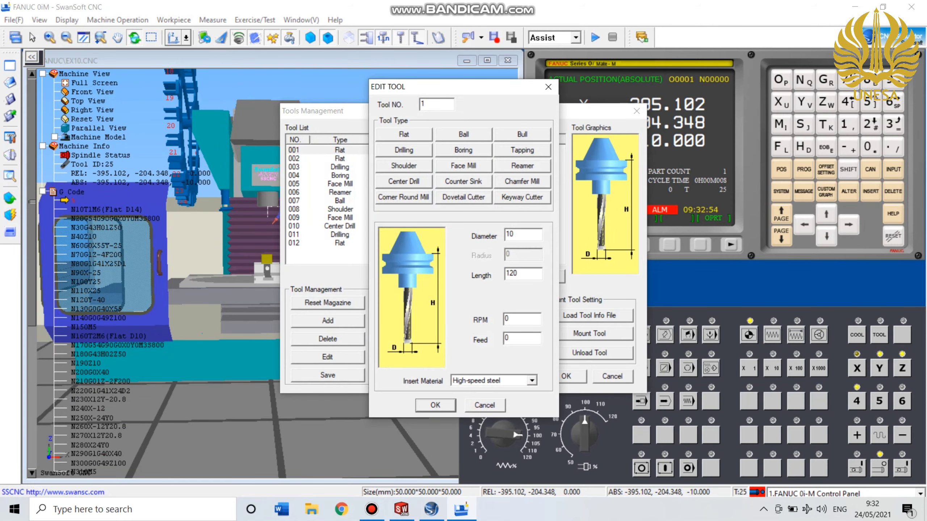
pyautogui.doubleClick(510, 234)
pyautogui.write('2')
pyautogui.press('Return')
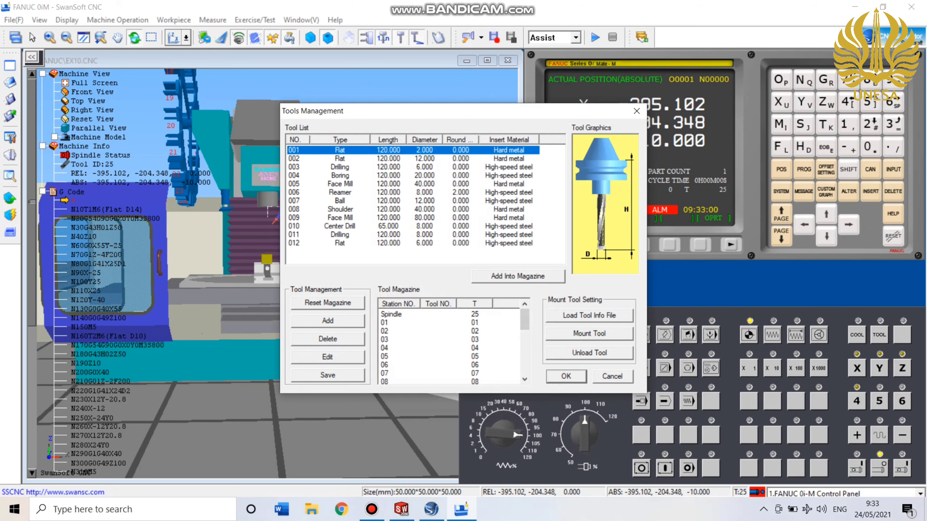
# Add flat tool 001 to magazine station 01 and mount it on the spindle.
pyautogui.click(503, 276)
pyautogui.click(533, 184)
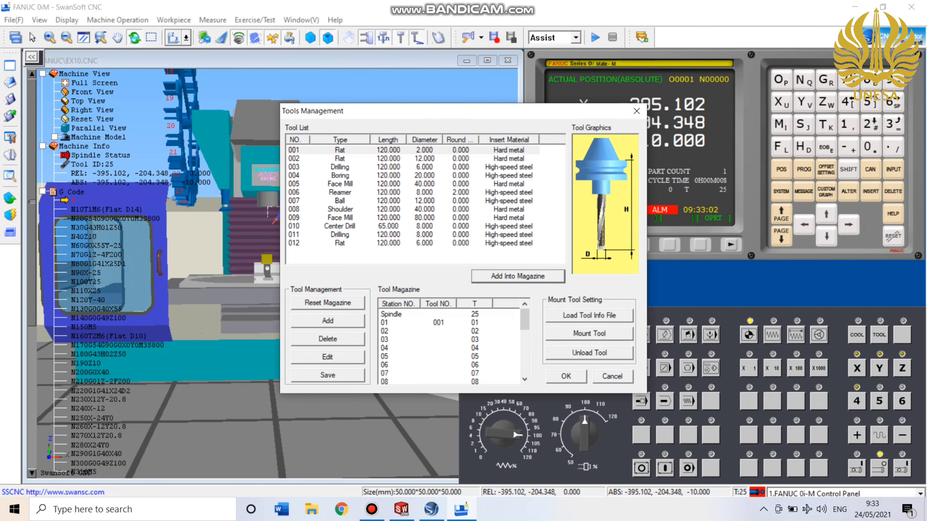
pyautogui.click(438, 322)
pyautogui.click(589, 333)
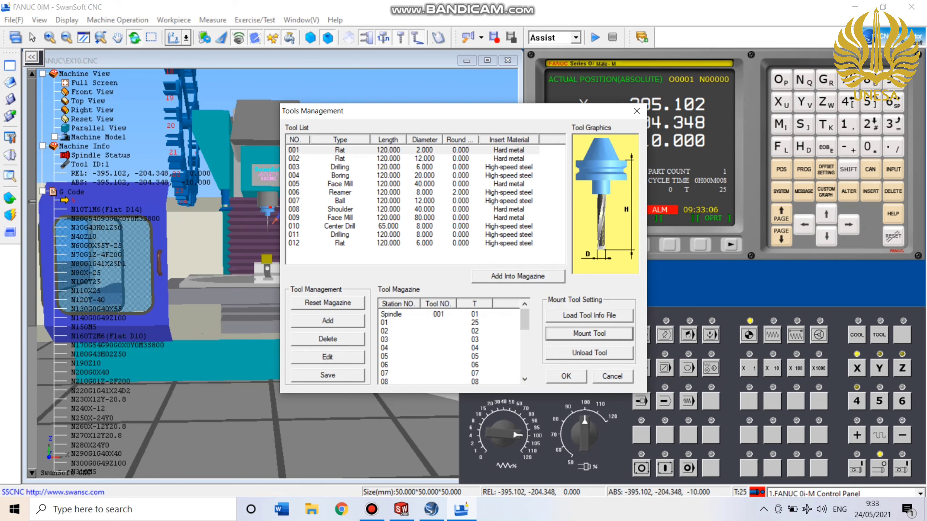
pyautogui.click(565, 376)
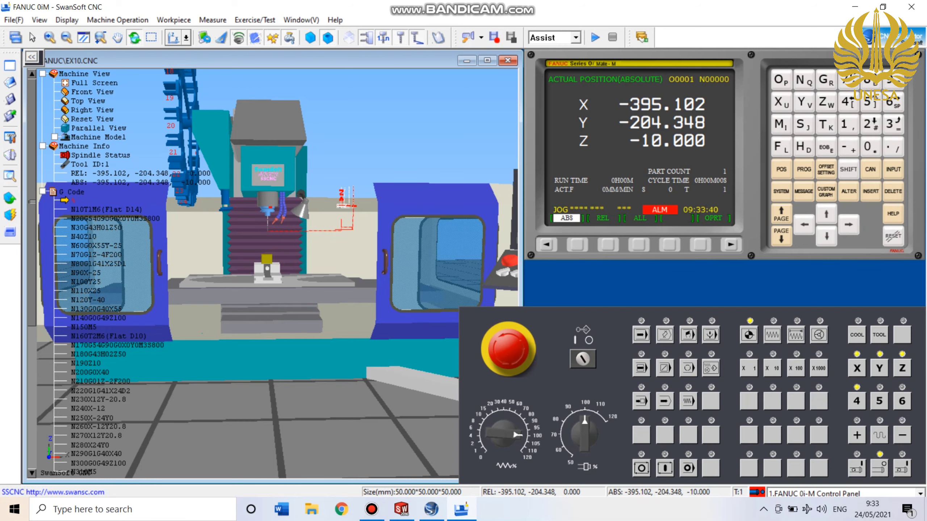
# Move the tool rapidly to the front-left top corner of the workpiece.
pyautogui.scroll(3, 270, 274)
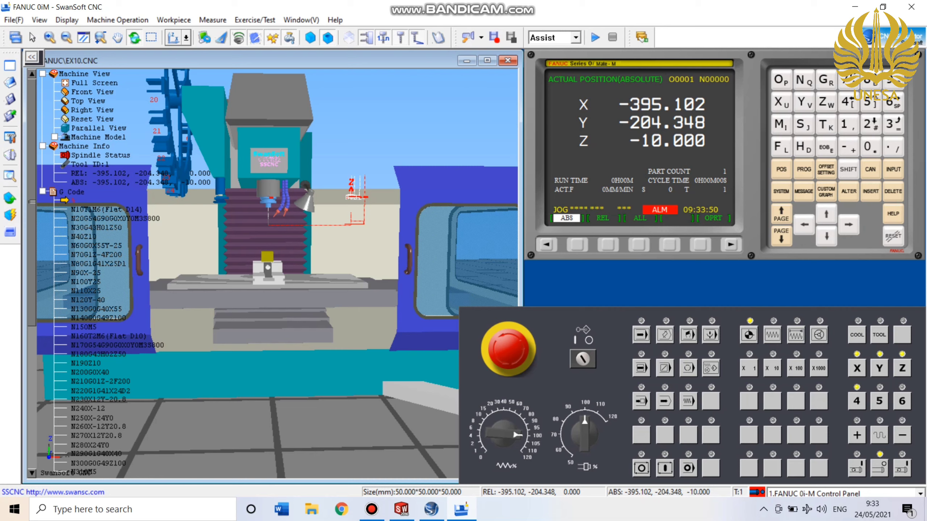
pyautogui.click(10, 215)
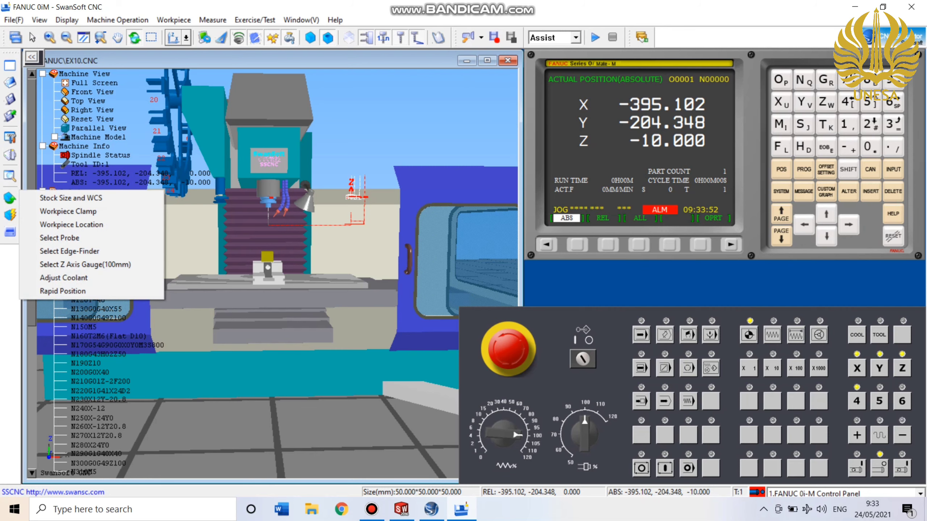
pyautogui.click(63, 291)
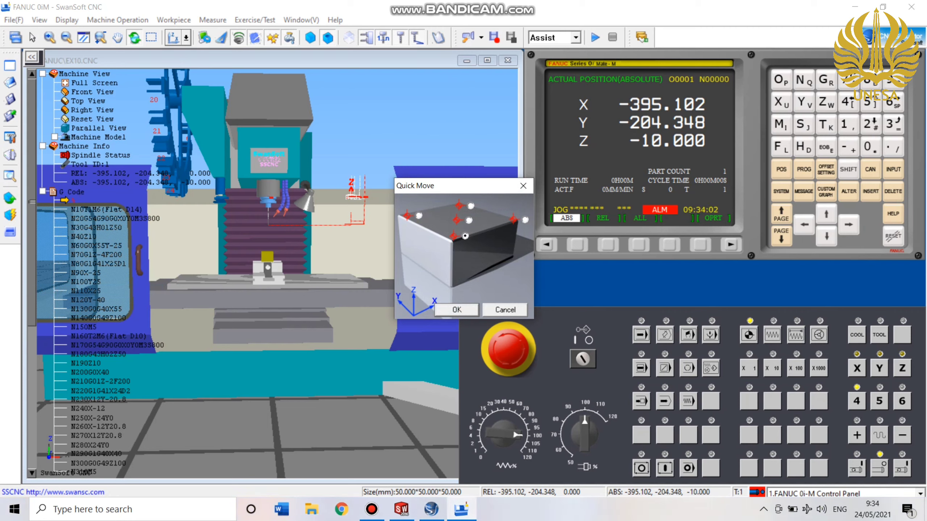
pyautogui.press('Return')
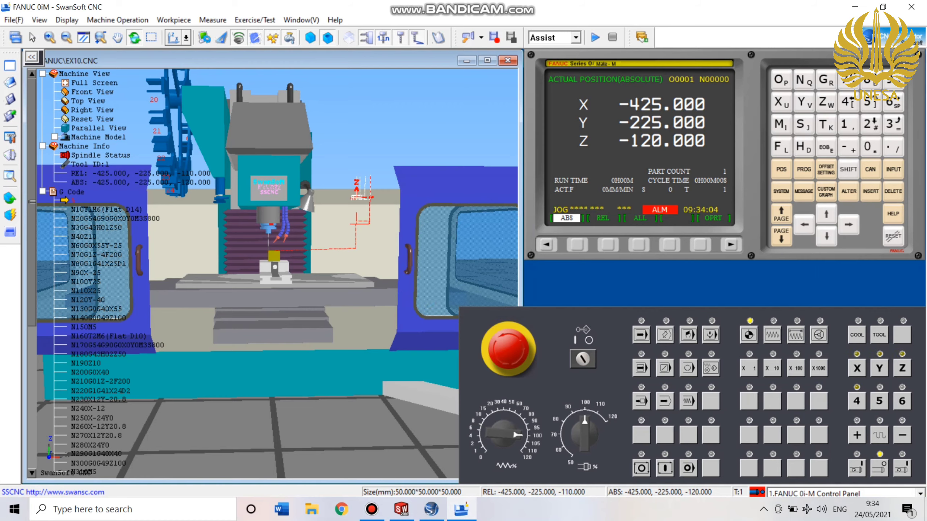
# Save the tool's current X, Y and Z position as the G54 work offset.
pyautogui.scroll(4, 277, 273)
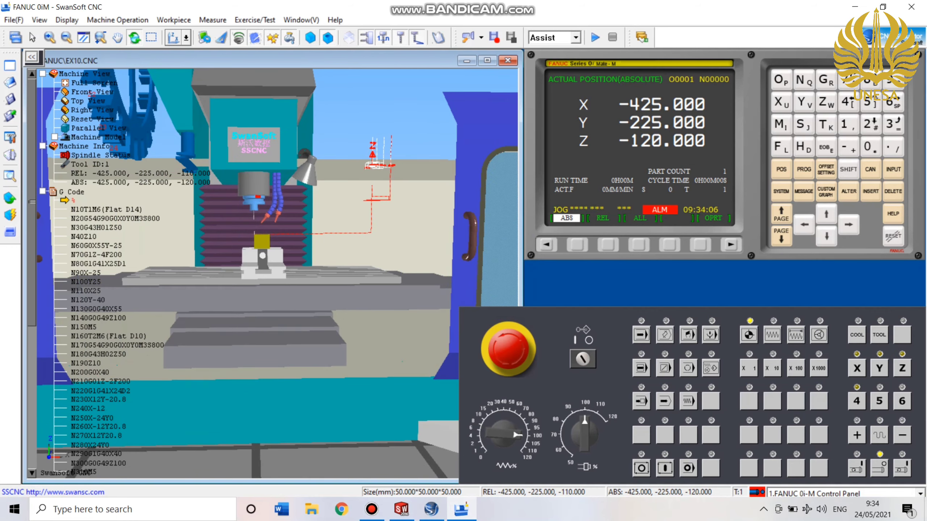
pyautogui.moveTo(277, 273); pyautogui.dragTo(286, 294)
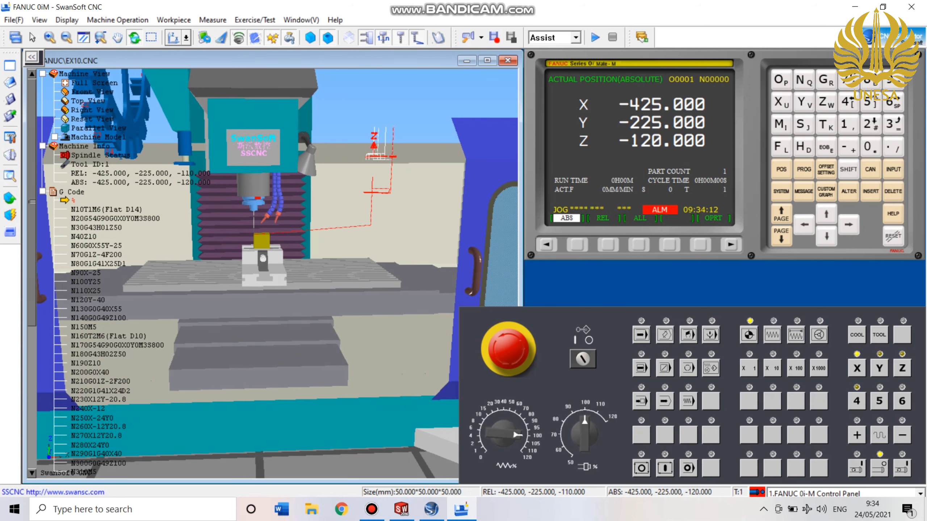
pyautogui.rightClick(299, 232)
pyautogui.moveTo(365, 240)
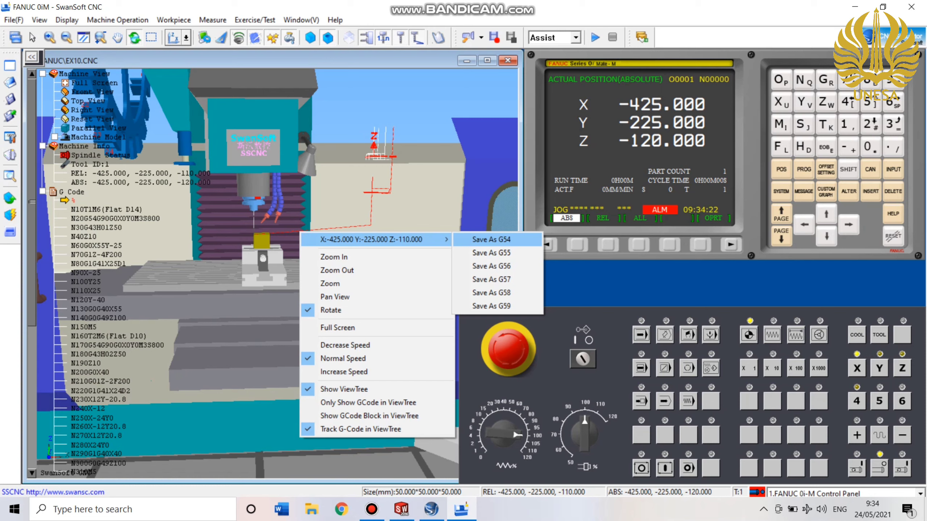
pyautogui.click(492, 240)
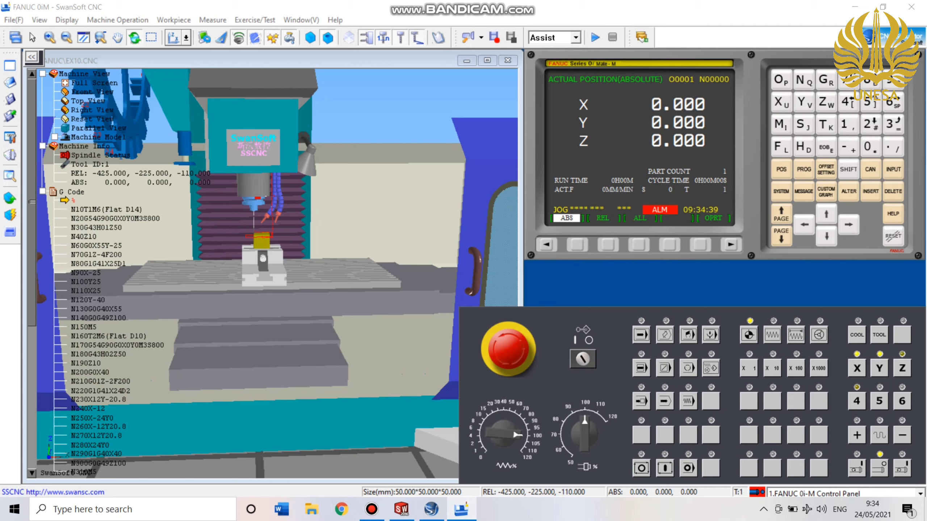
# Return the machine to its reference point in Z, Y and X, one axis after another.
pyautogui.click(749, 335)
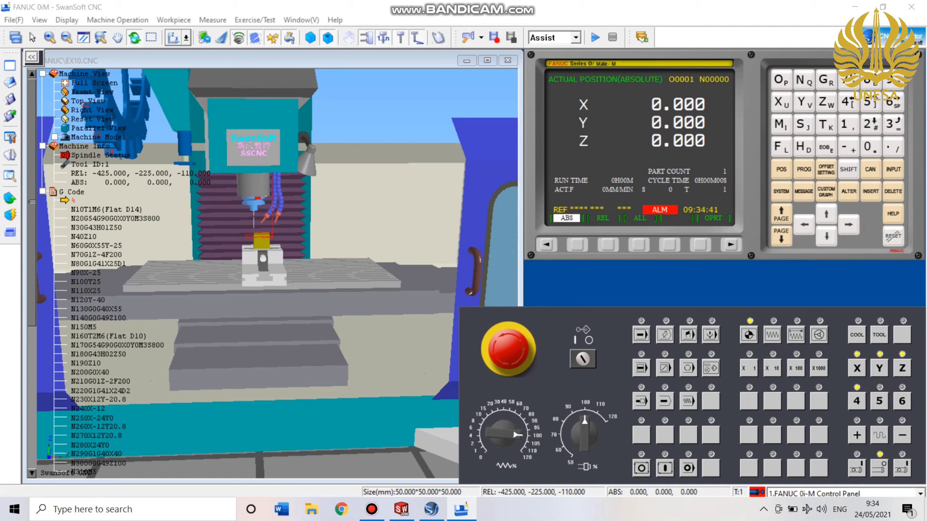
pyautogui.click(902, 368)
pyautogui.click(857, 435)
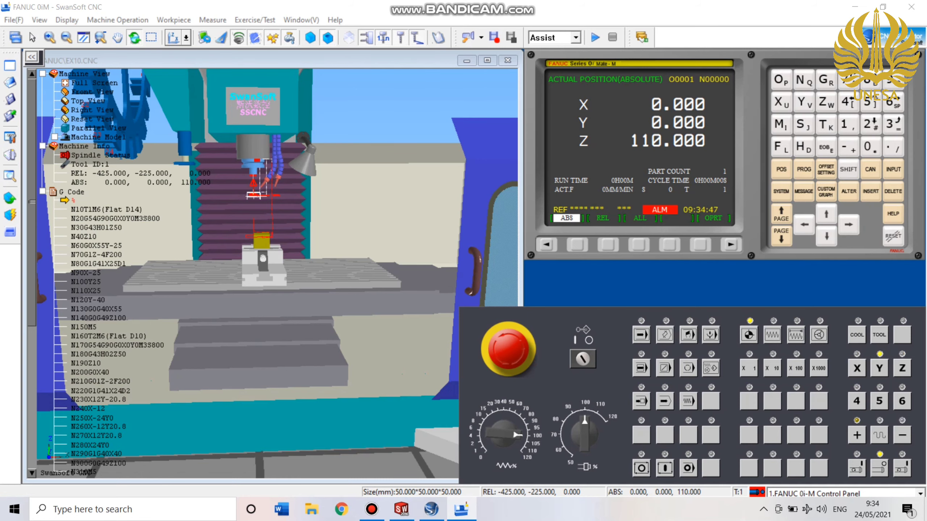
pyautogui.click(856, 435)
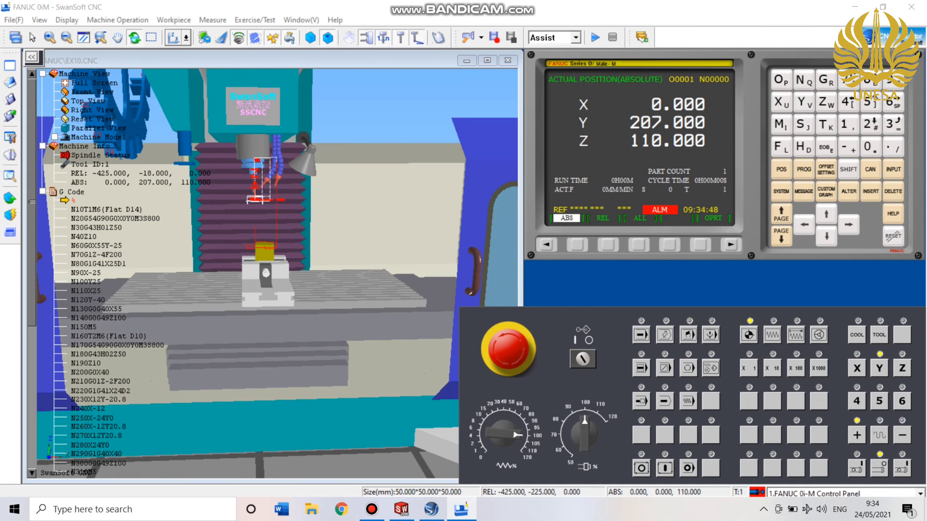
pyautogui.click(856, 368)
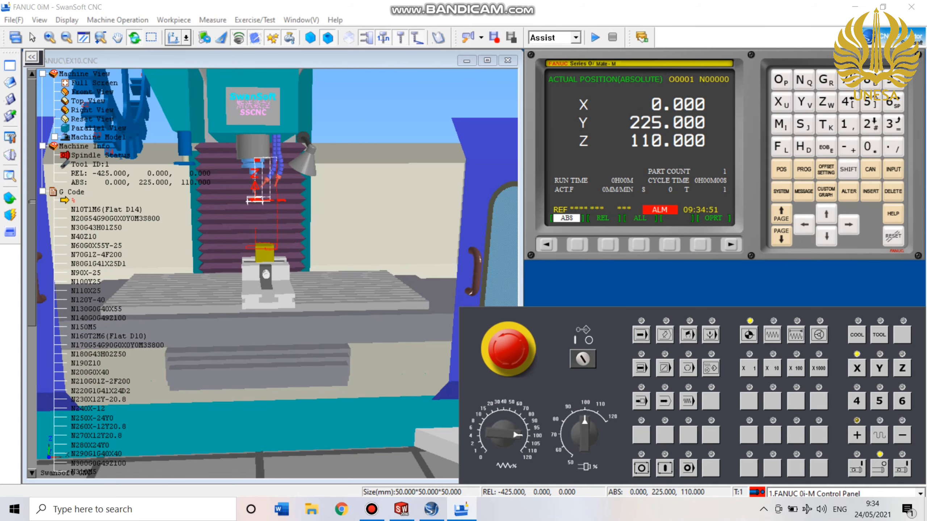
pyautogui.click(856, 435)
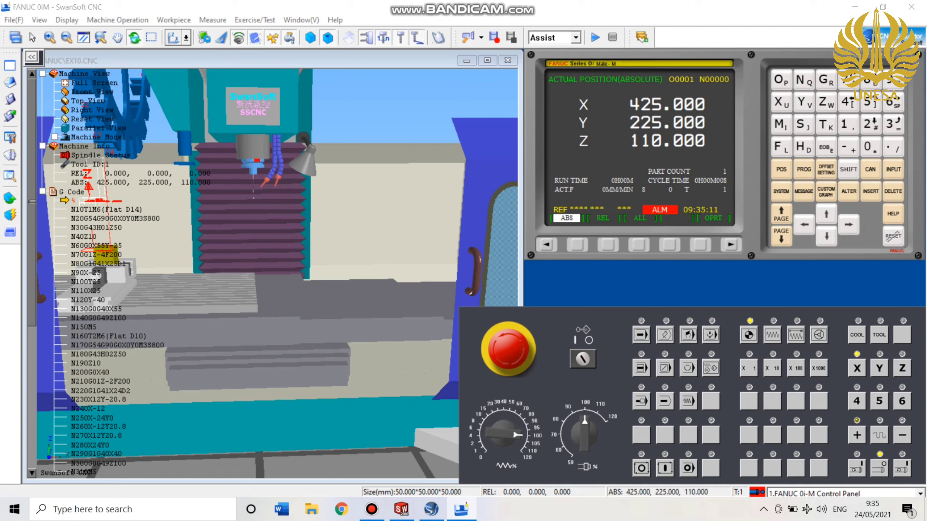
# Switch the control to edit mode and open PROGRAM CNC MILLING from the Milling folder, discarding changes to the current file.
pyautogui.click(665, 335)
pyautogui.click(13, 19)
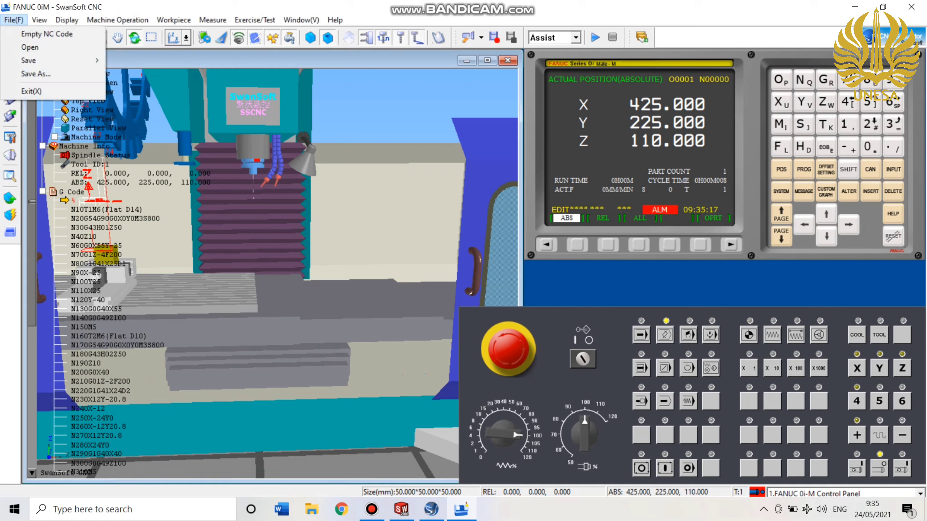
pyautogui.click(30, 47)
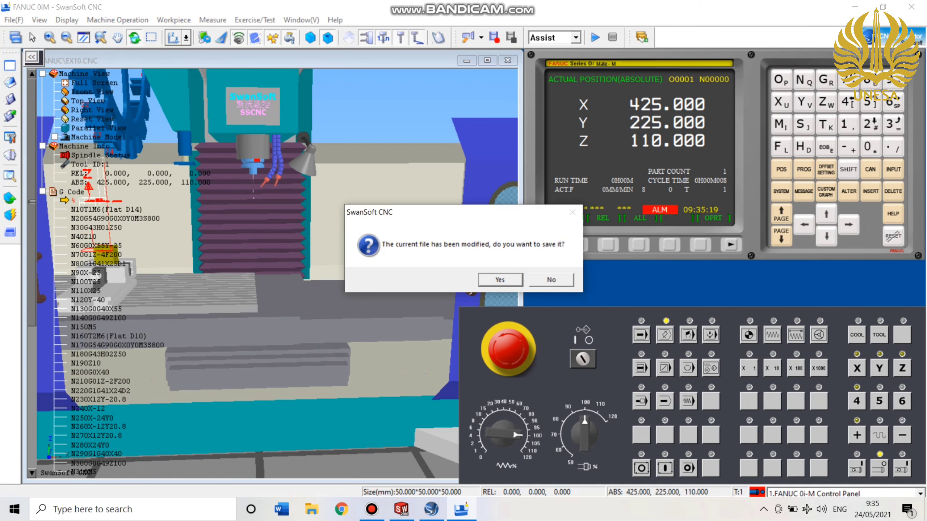
pyautogui.click(551, 280)
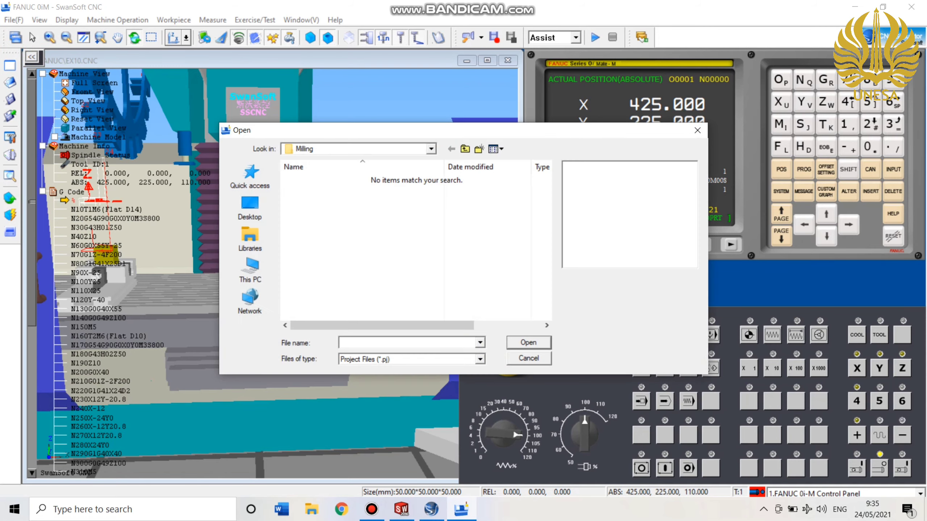
pyautogui.click(479, 359)
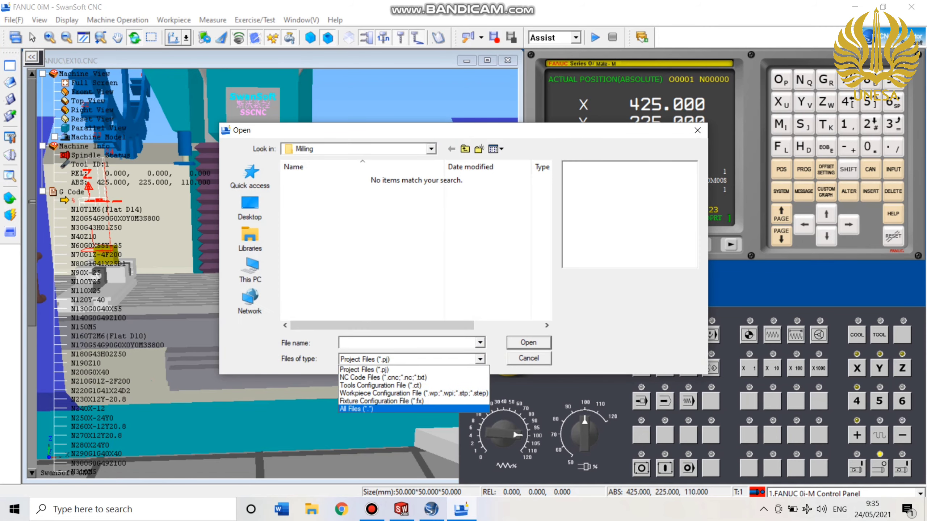
pyautogui.click(402, 409)
pyautogui.click(335, 238)
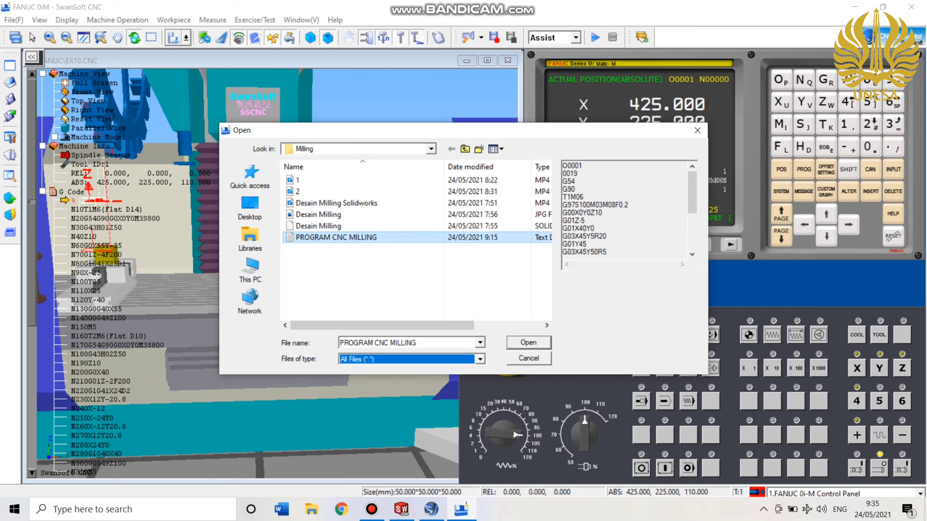
pyautogui.click(511, 345)
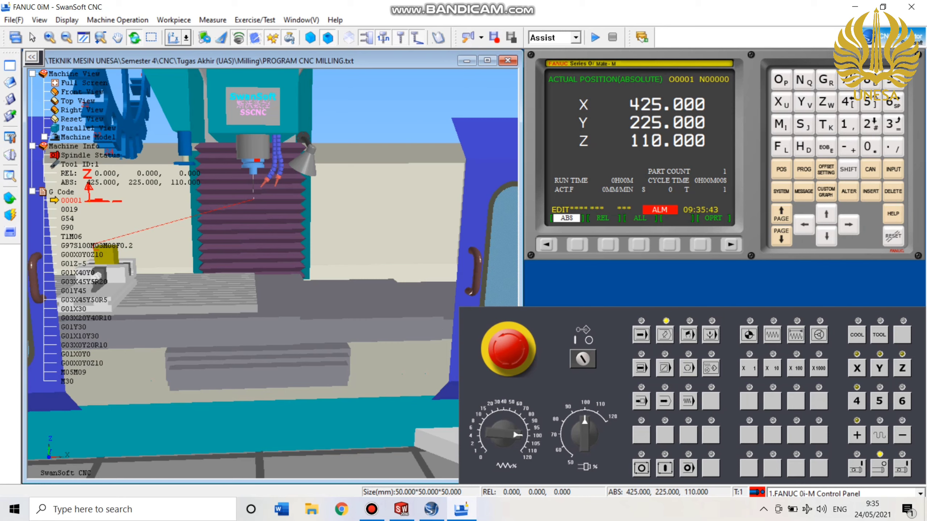
# Run the loaded milling program in memory mode with a lowered feedrate override.
pyautogui.click(641, 336)
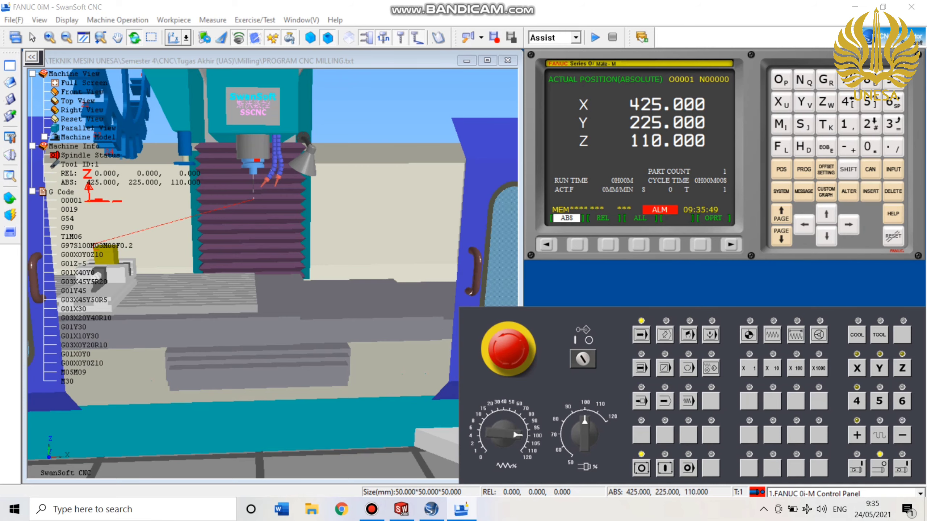
pyautogui.scroll(1, 273, 274)
pyautogui.scroll(1, 273, 274)
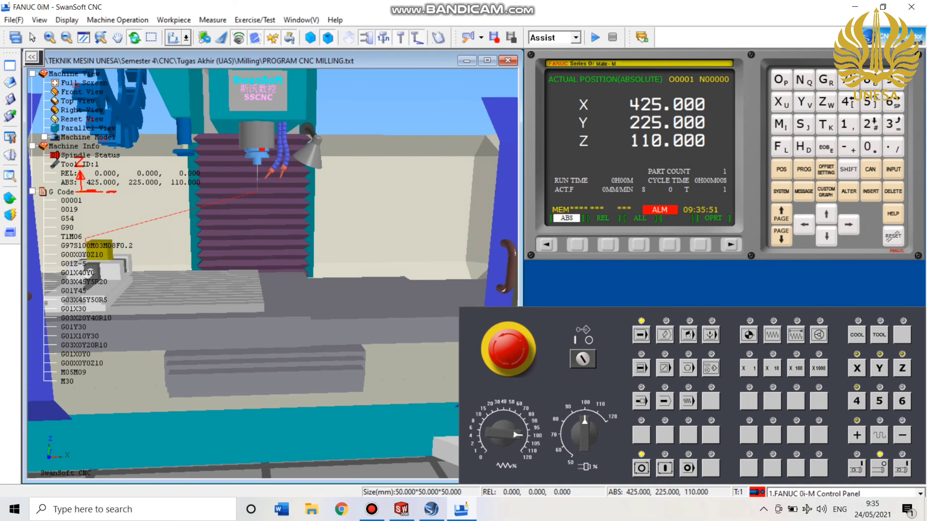
pyautogui.scroll(1, 273, 274)
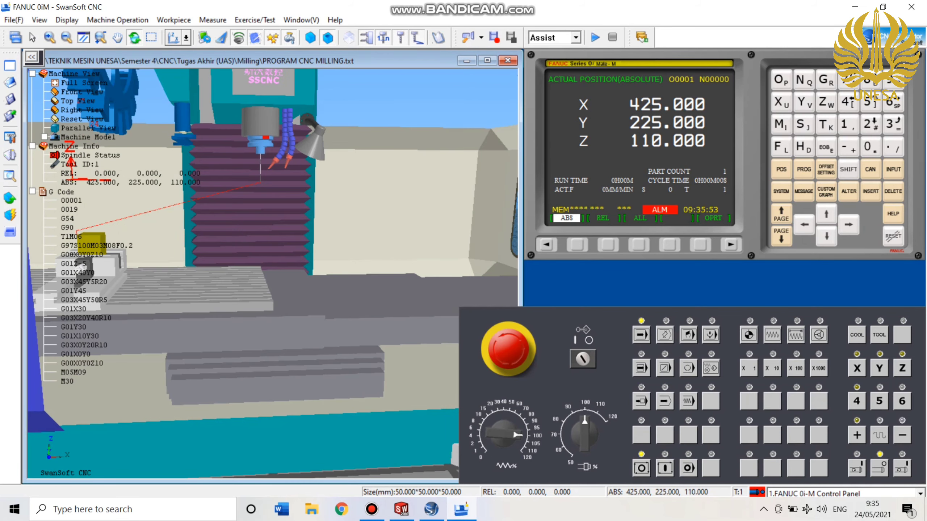
pyautogui.scroll(3, 273, 274)
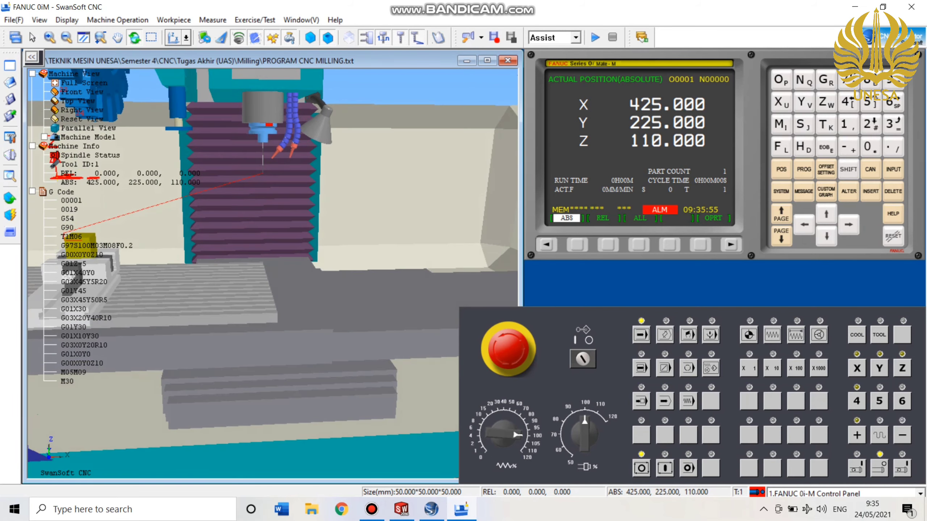
pyautogui.moveTo(272, 274); pyautogui.dragTo(274, 299)
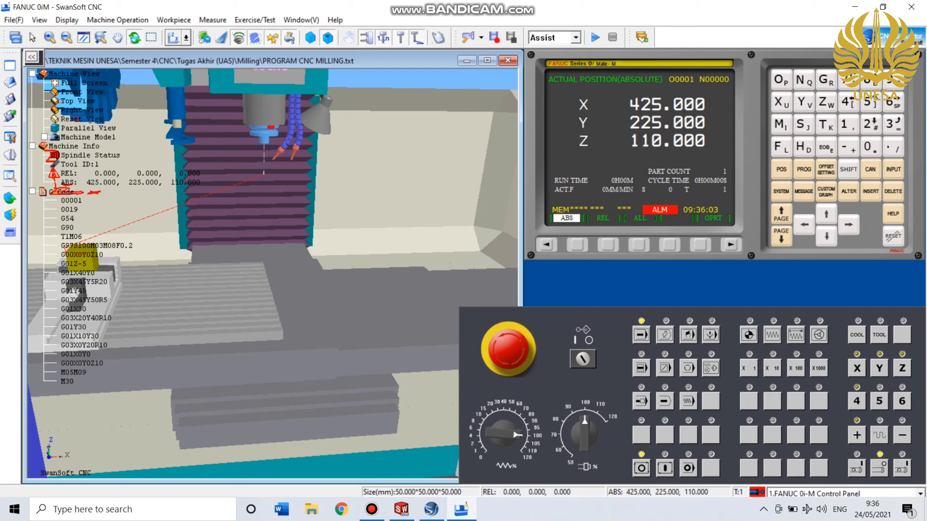
pyautogui.moveTo(516, 434); pyautogui.dragTo(497, 421)
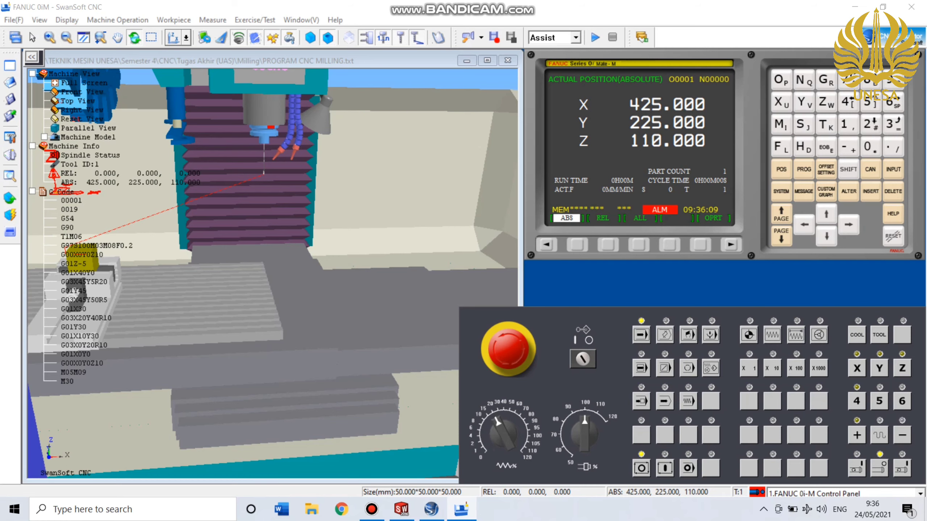
pyautogui.click(665, 469)
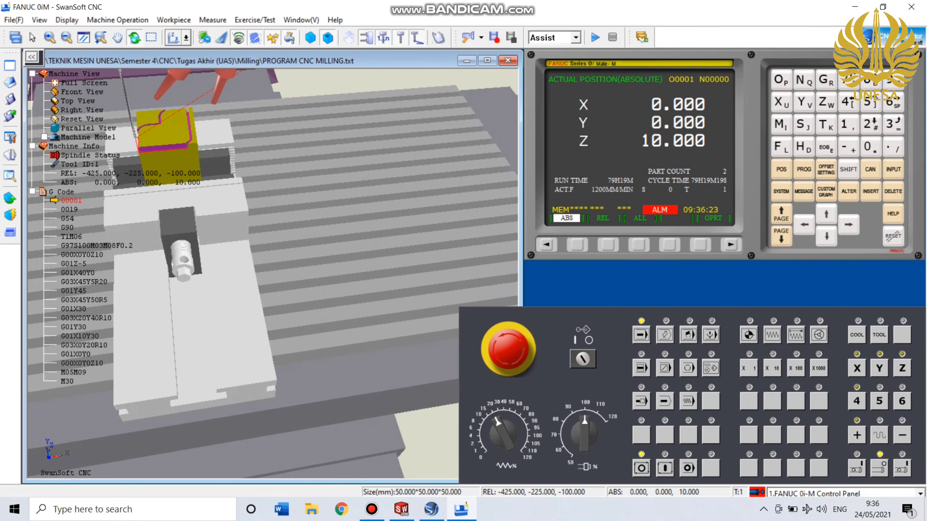
# Lower the feedrate override to 4% and run the milling program again in memory mode.
pyautogui.moveTo(498, 422); pyautogui.dragTo(488, 435)
pyautogui.click(665, 468)
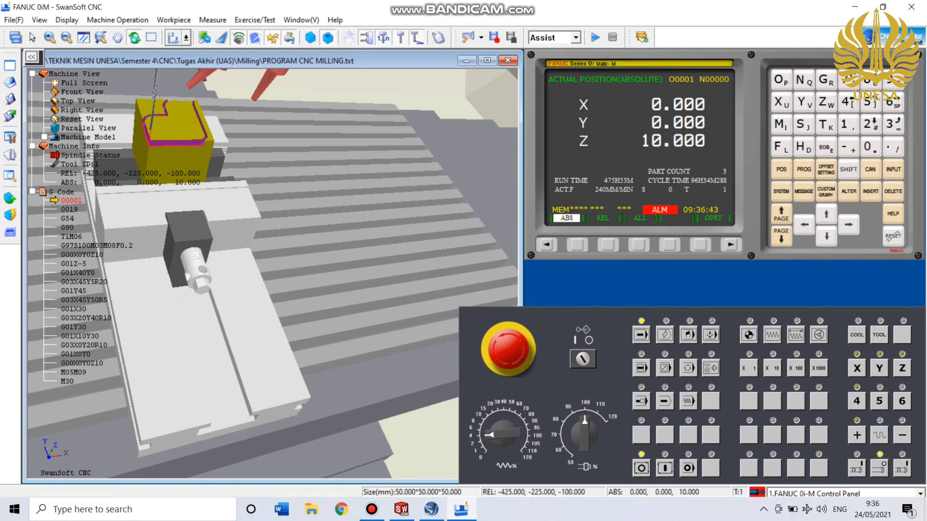
# Examine the milled contour on the workpiece and compare it with the Desain Milling drawing in SOLIDWORKS, then return to the simulation.
pyautogui.moveTo(272, 262); pyautogui.dragTo(281, 284)
pyautogui.scroll(4, 272, 274)
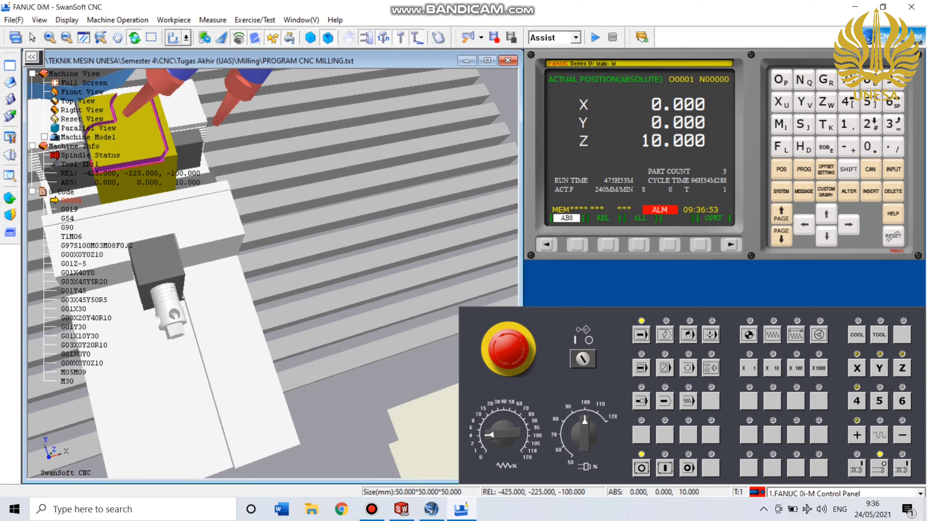
pyautogui.click(401, 509)
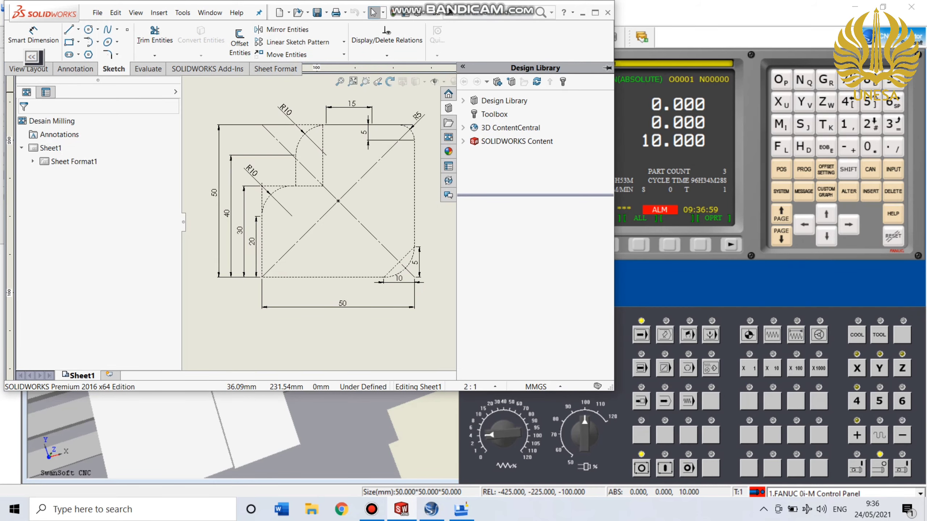
pyautogui.moveTo(439, 11); pyautogui.dragTo(716, 38)
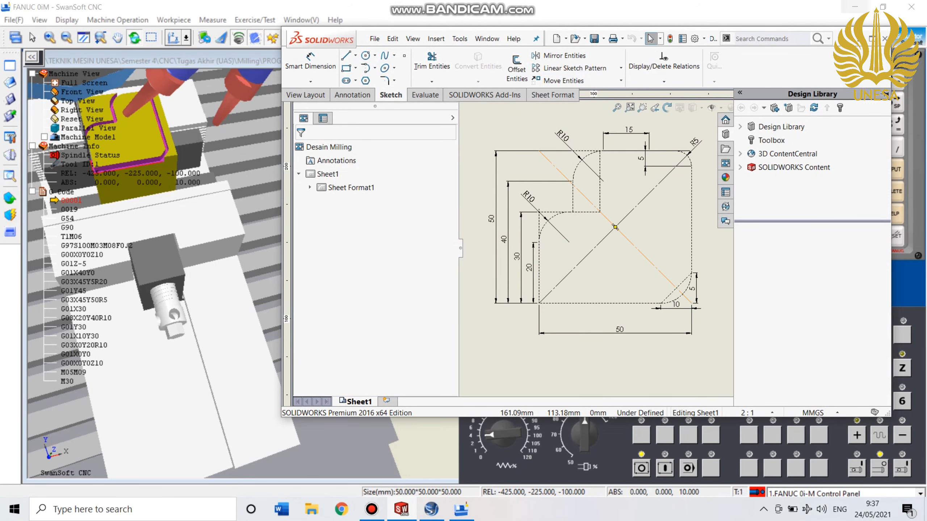
pyautogui.click(859, 38)
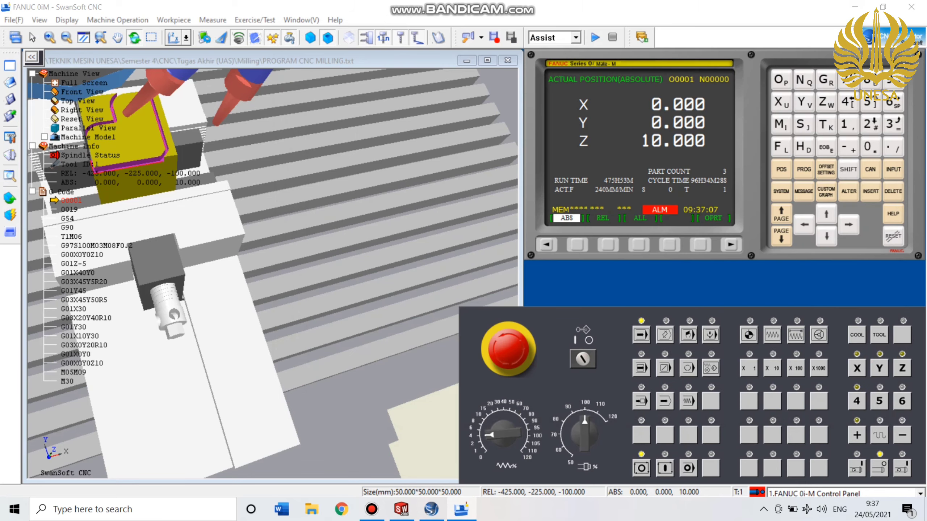
pyautogui.scroll(-1, 177, 177)
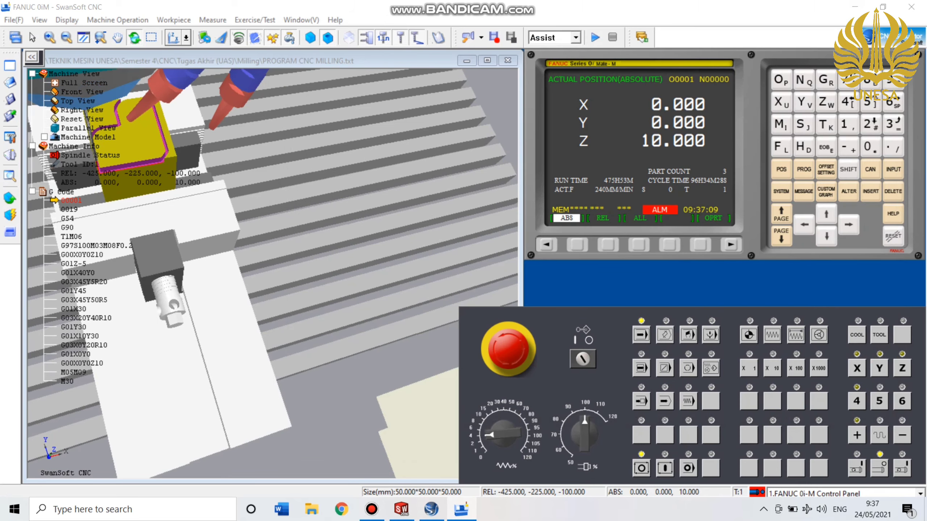
pyautogui.click(272, 274)
pyautogui.moveTo(272, 274); pyautogui.dragTo(279, 255)
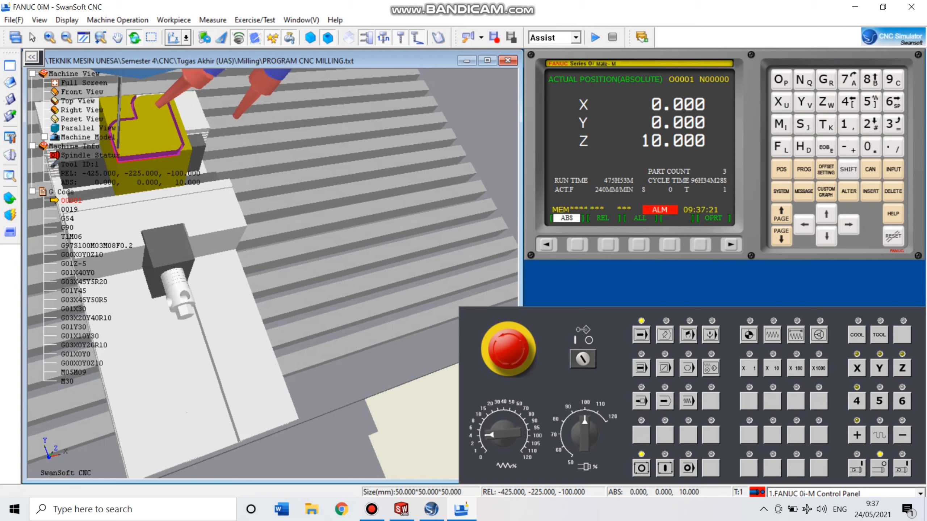
pyautogui.click(371, 509)
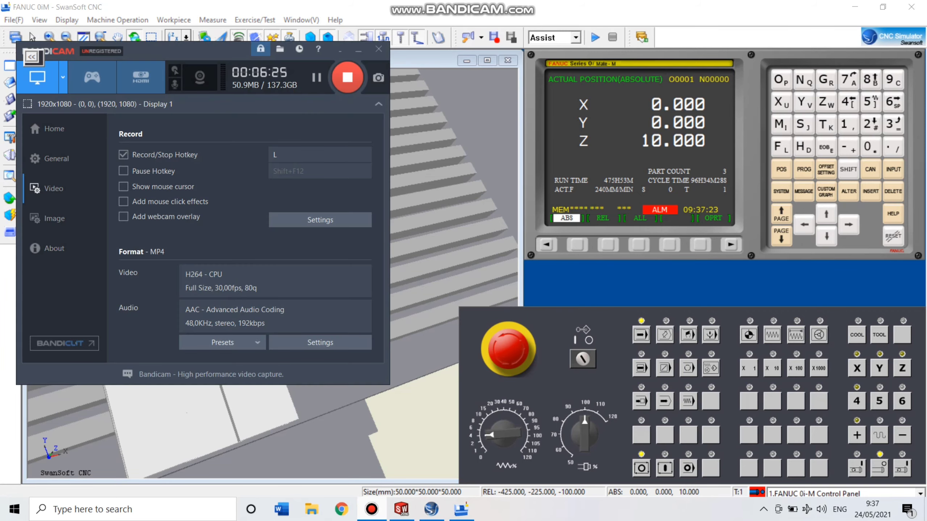